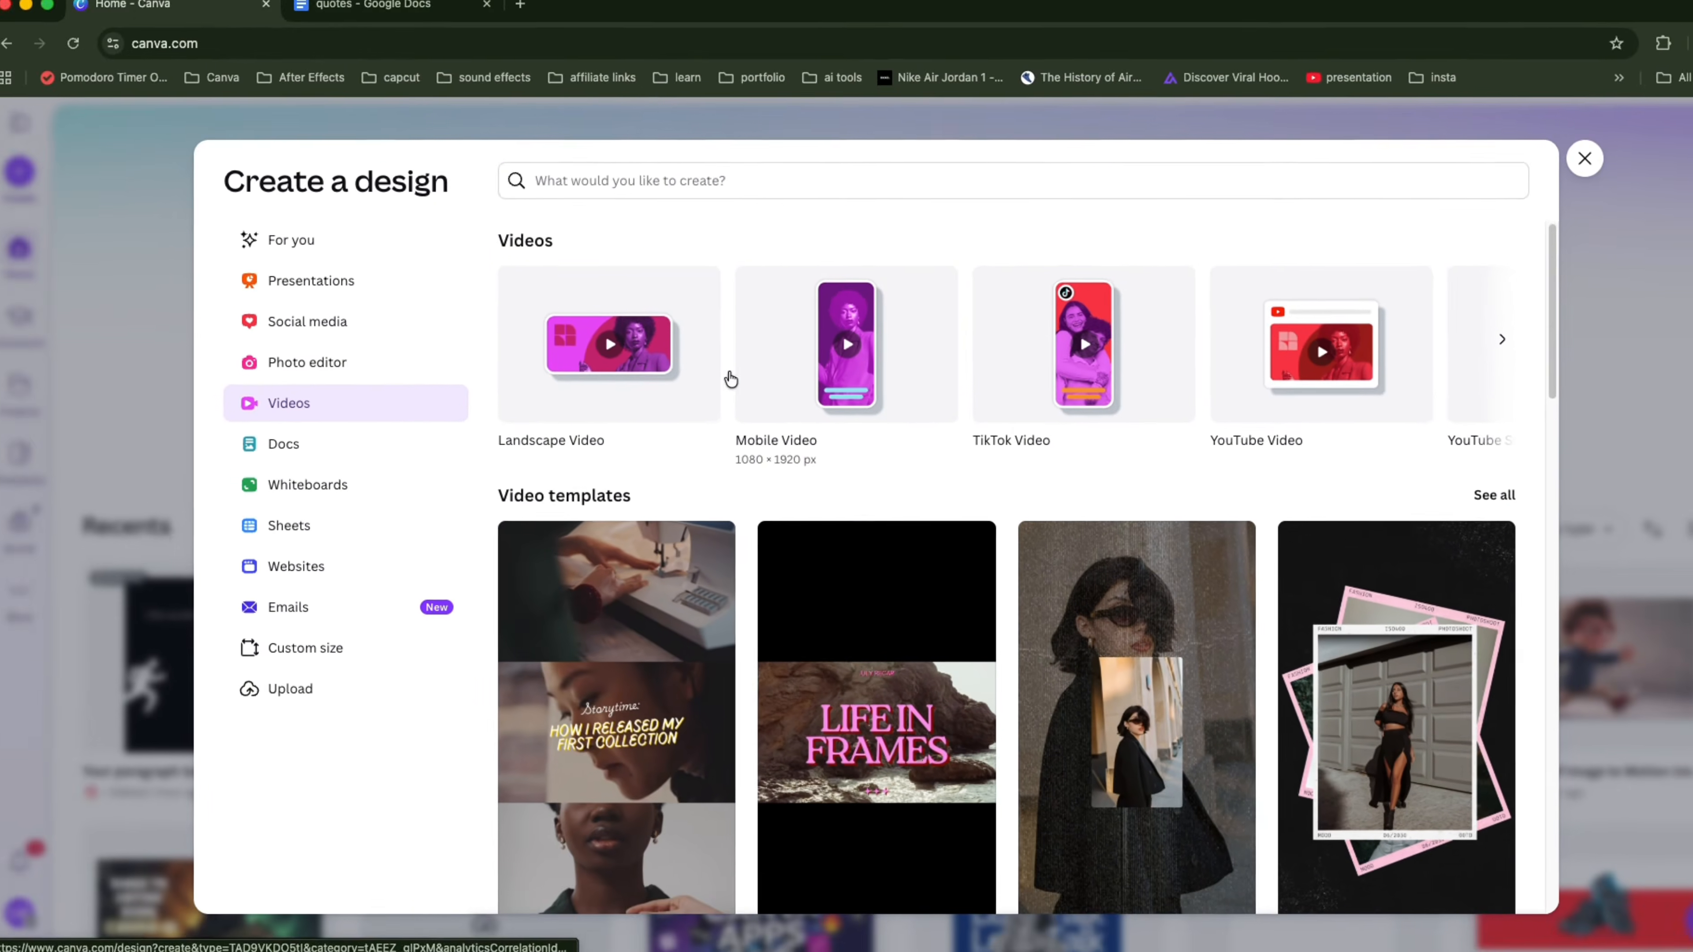
# Step: Create a landscape video design and search the elements library for background
pyautogui.click(641, 308)
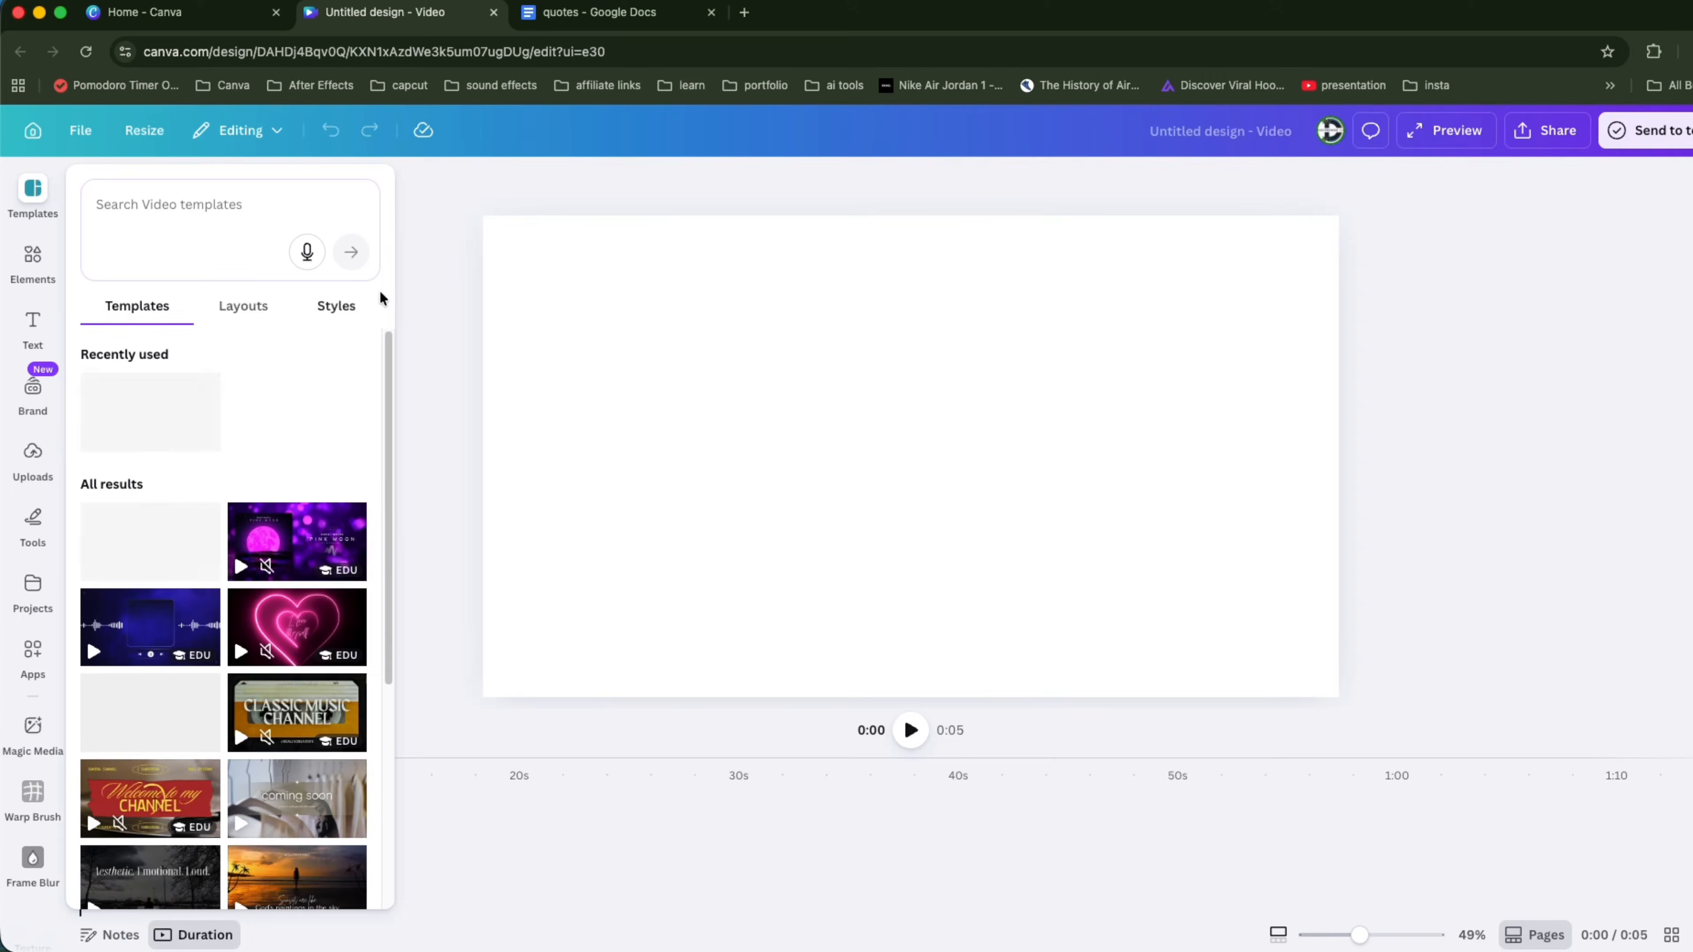
pyautogui.click(32, 260)
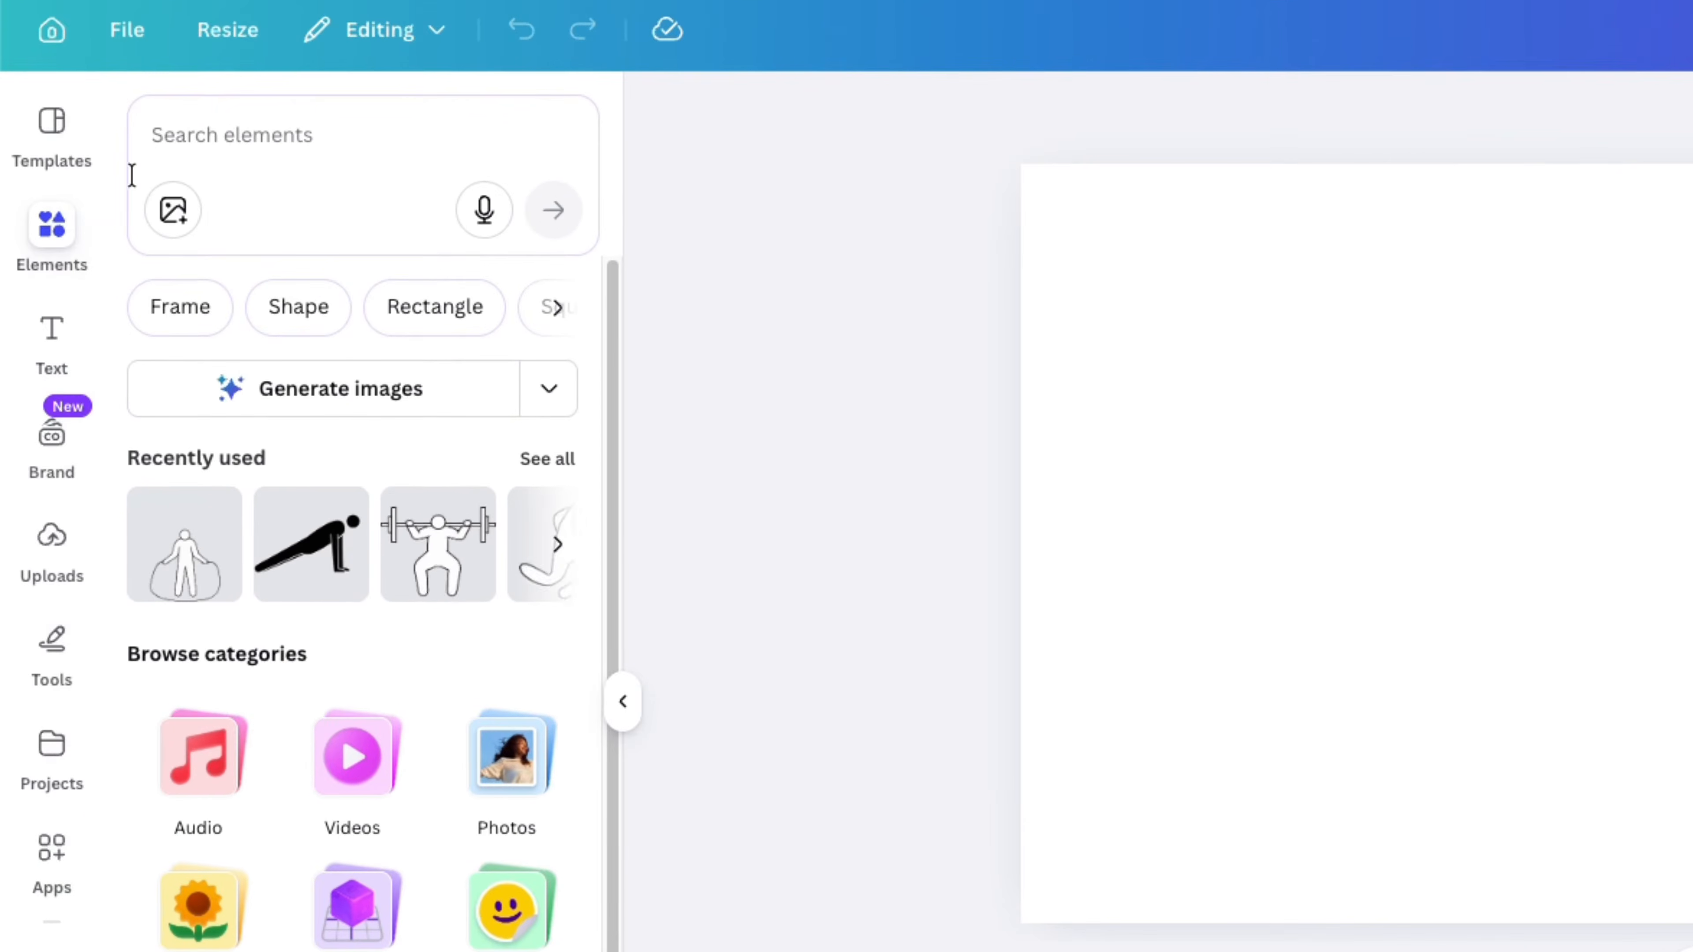
pyautogui.click(144, 187)
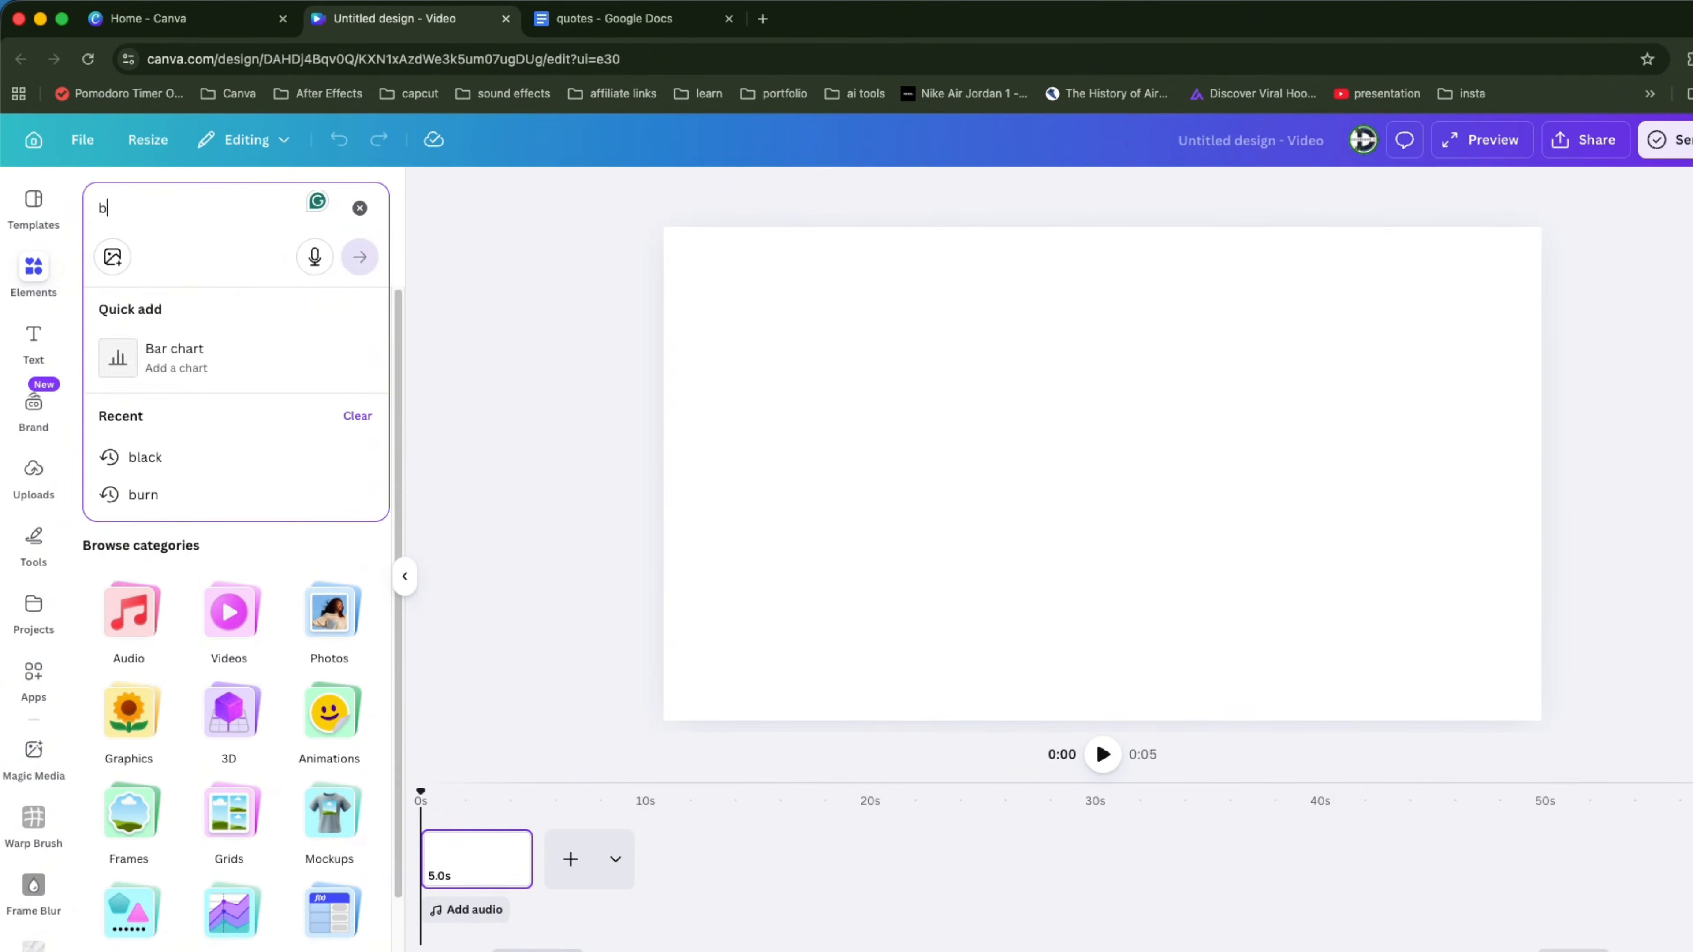
pyautogui.write('back')
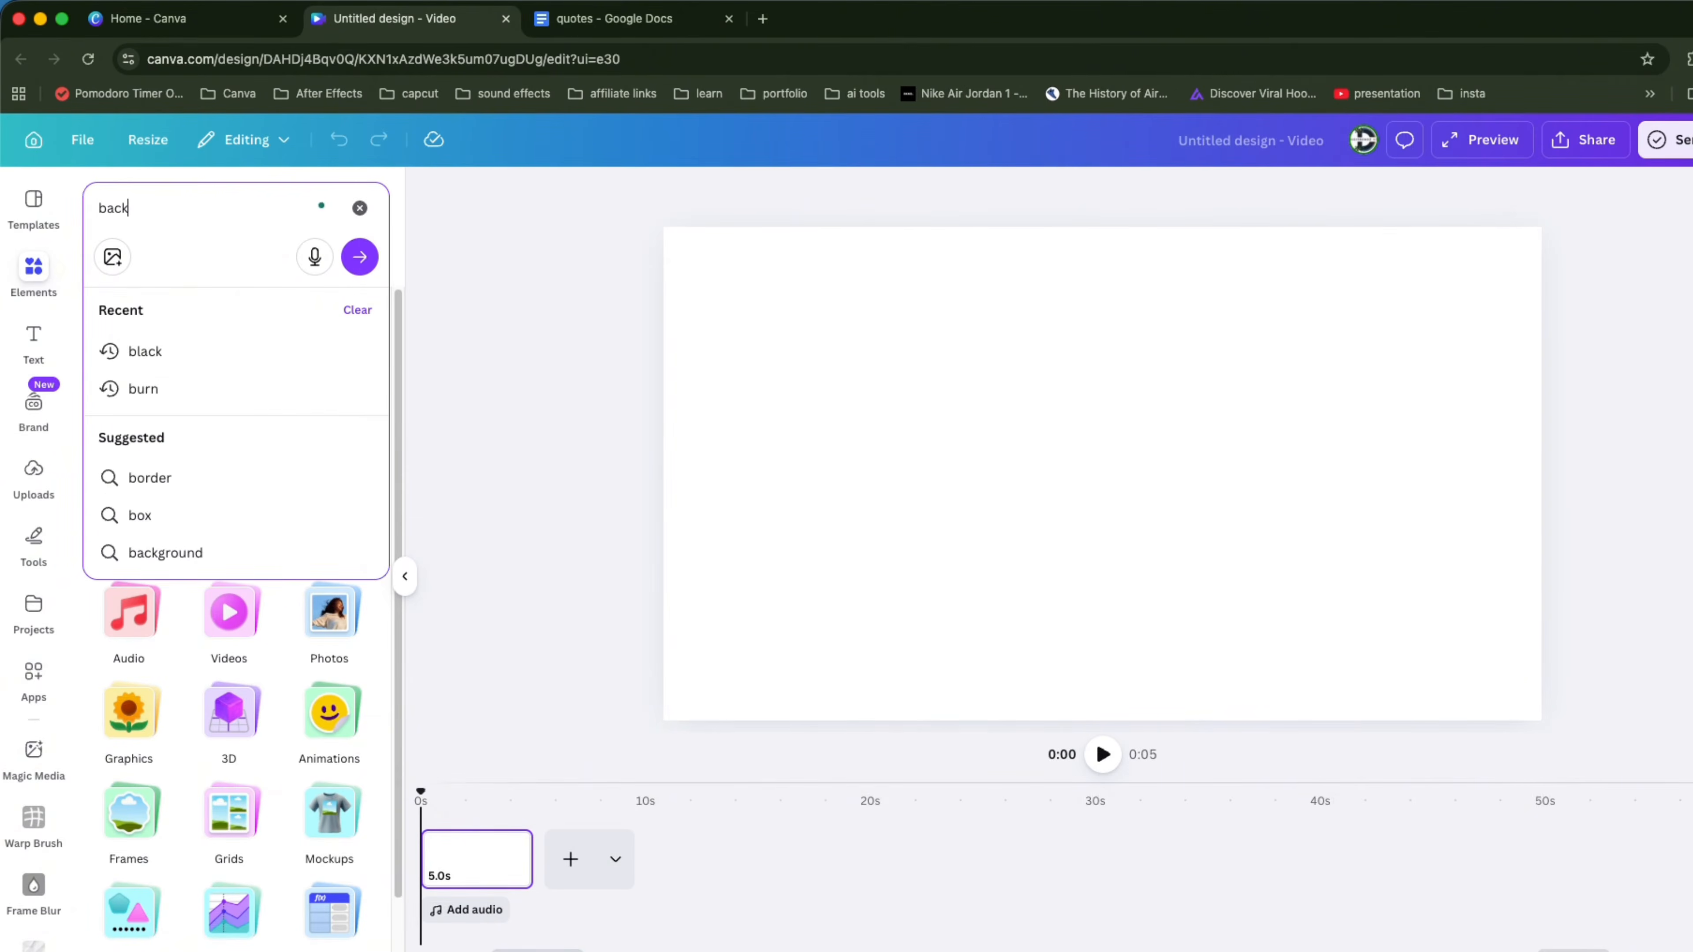
pyautogui.write('ground')
pyautogui.press('Return')
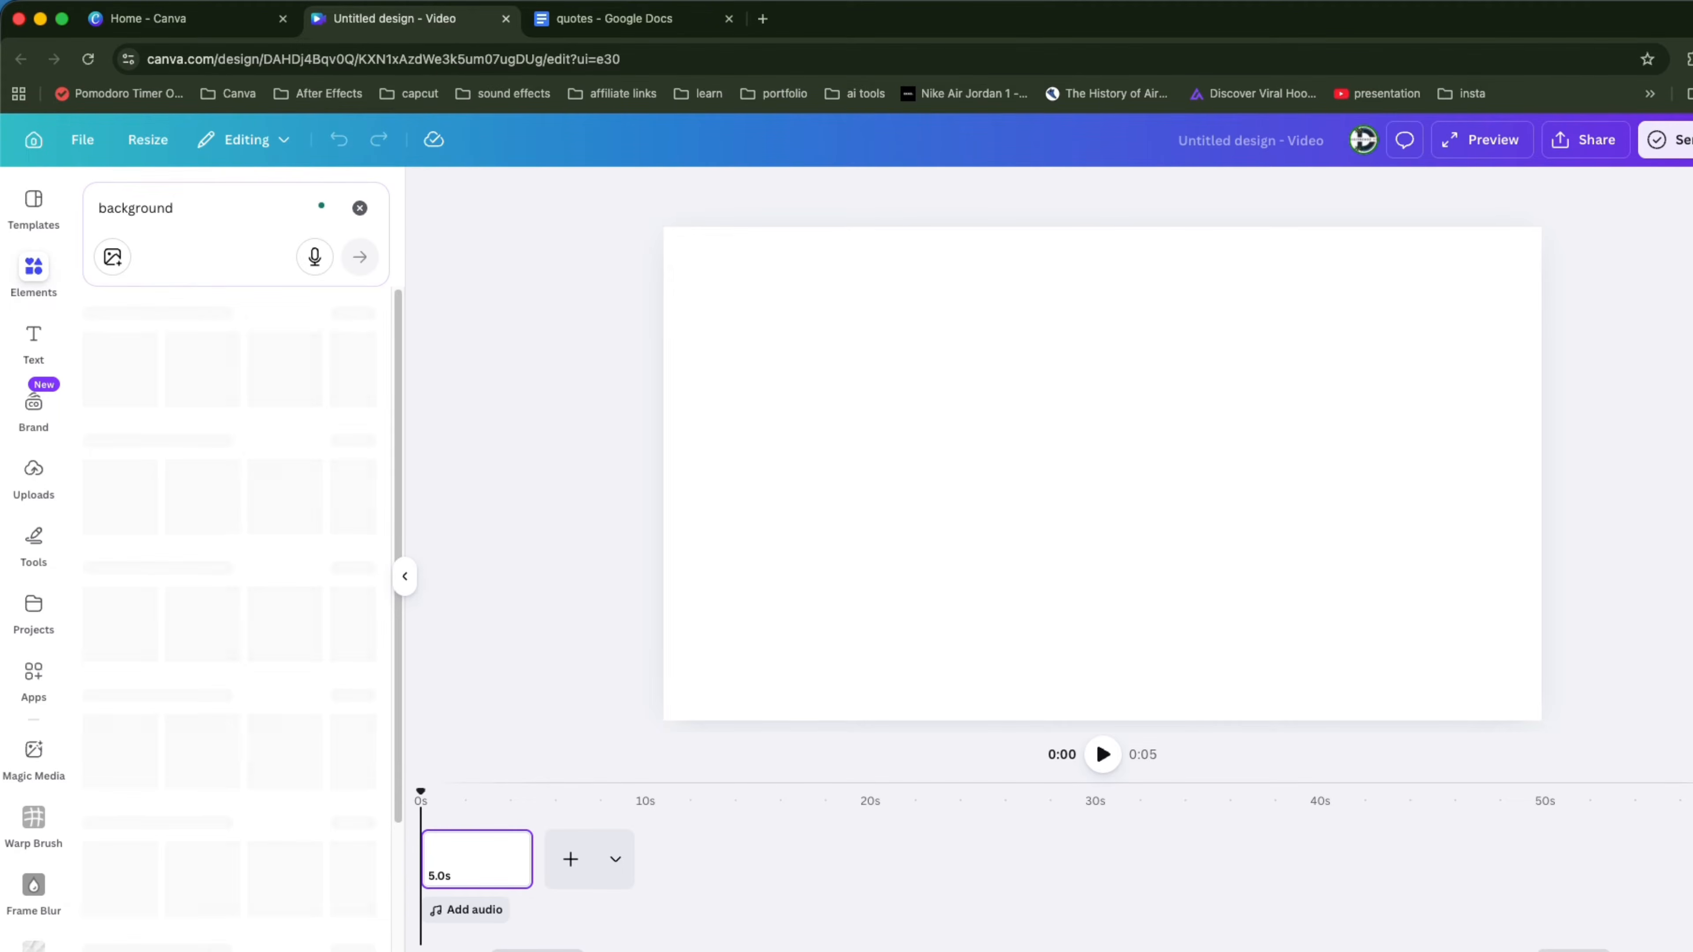
# Step: Search the element graphics for city background
pyautogui.scroll(-1, 276, 534)
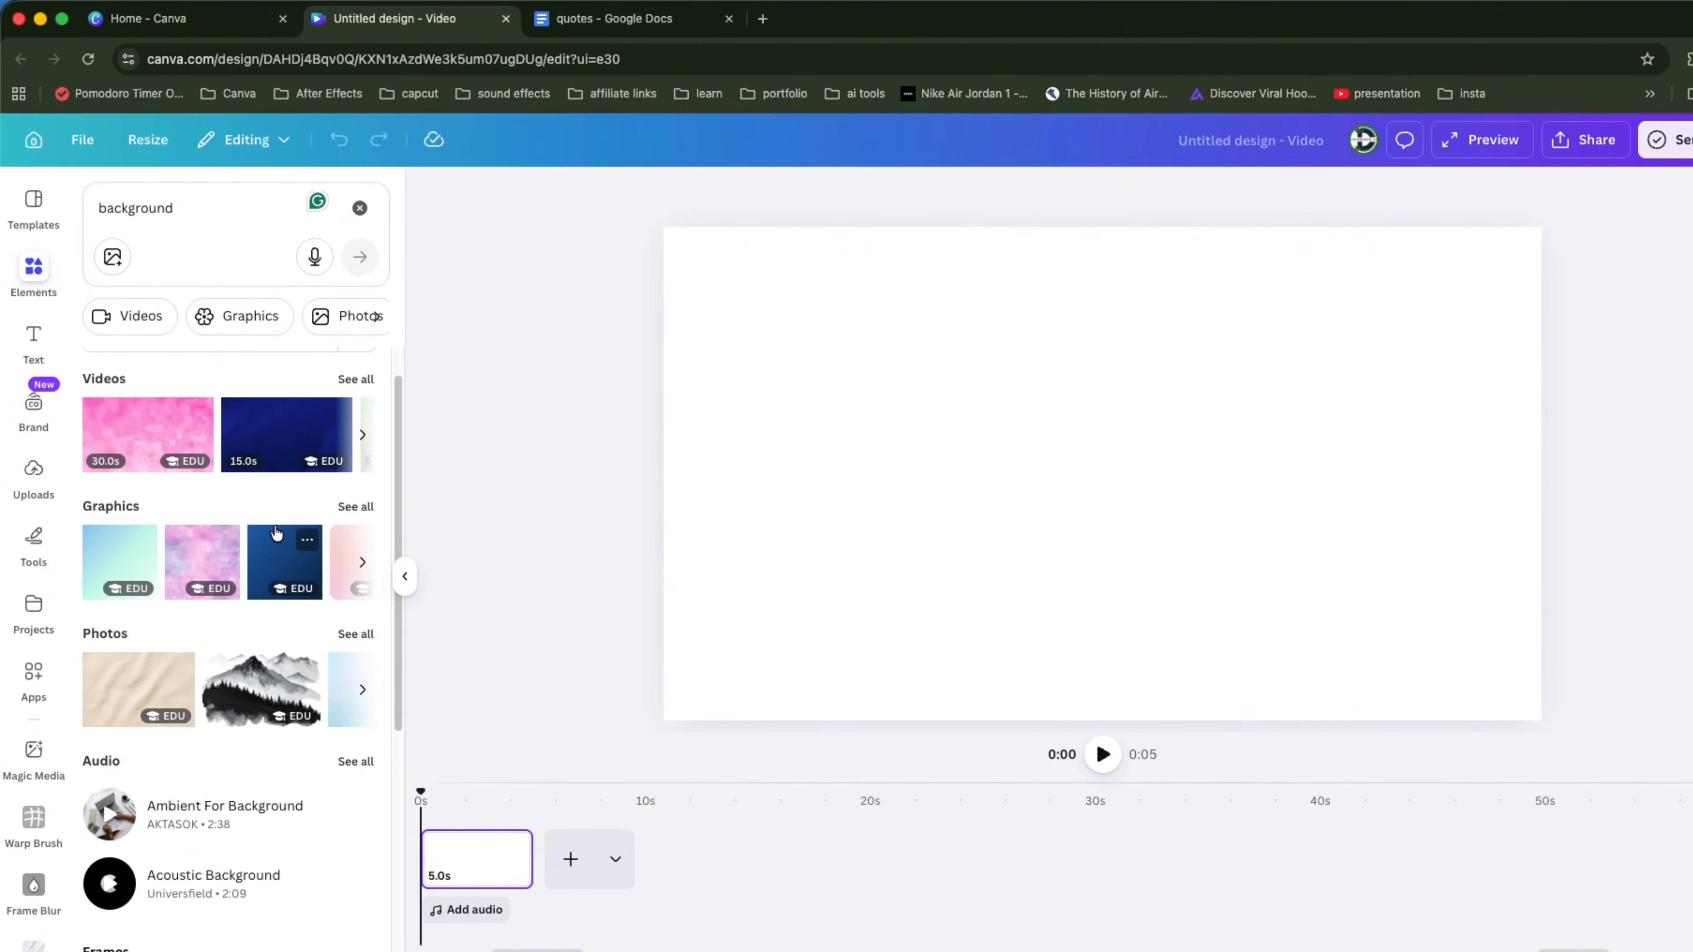
pyautogui.scroll(1, 277, 532)
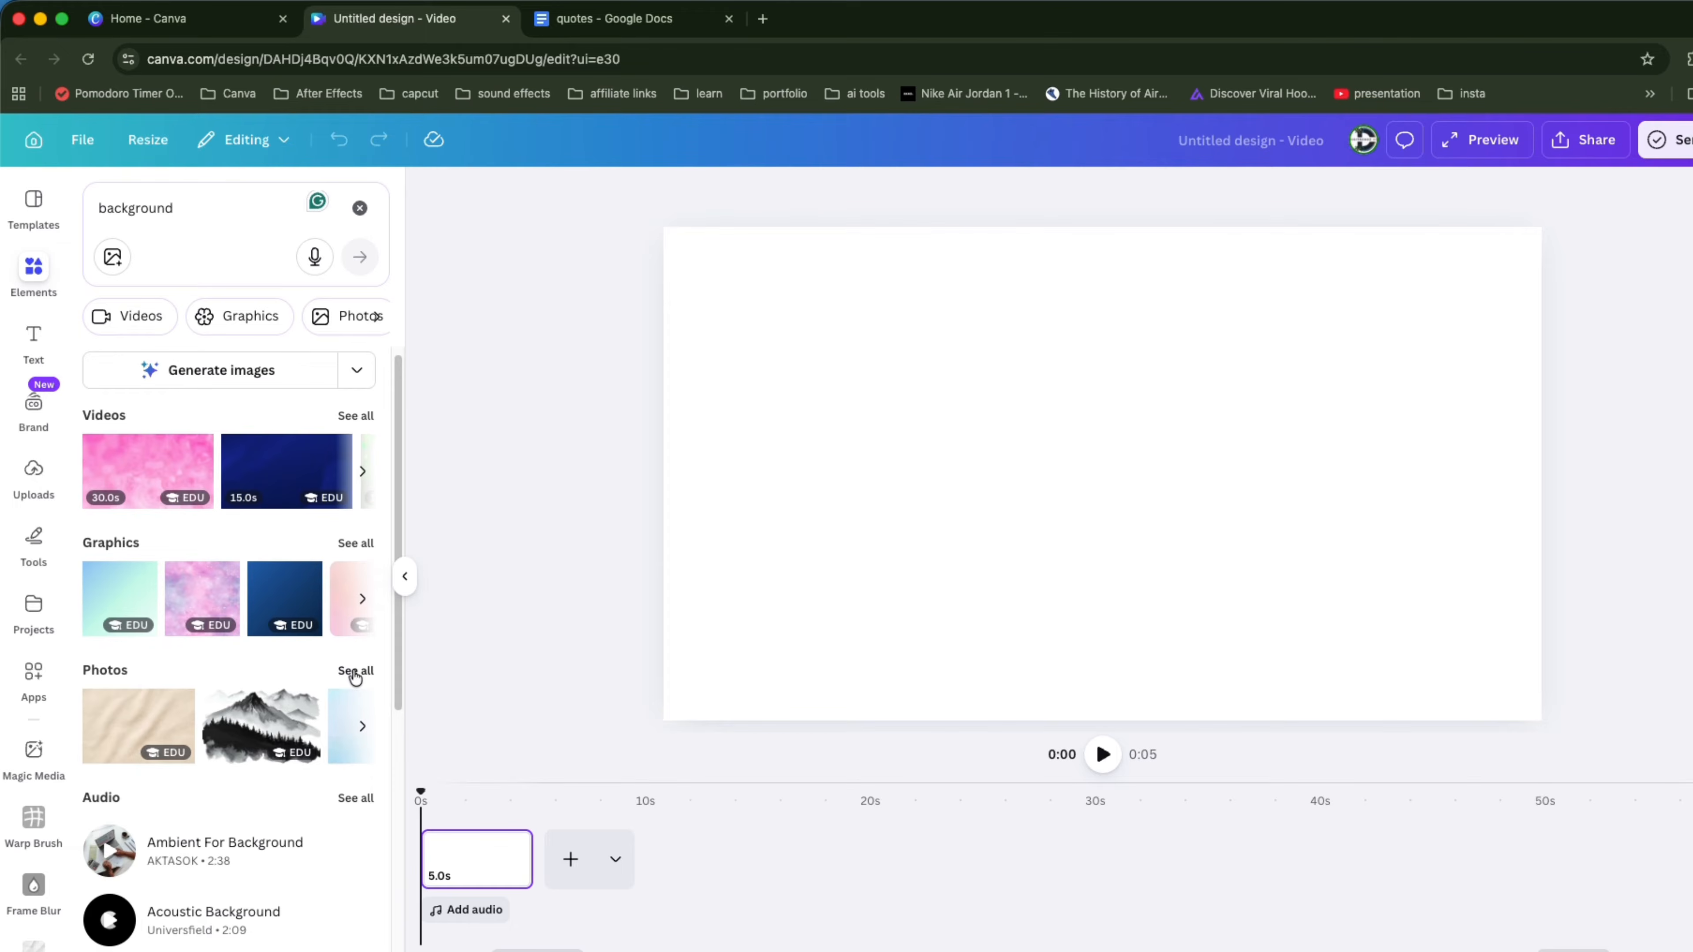
pyautogui.click(98, 205)
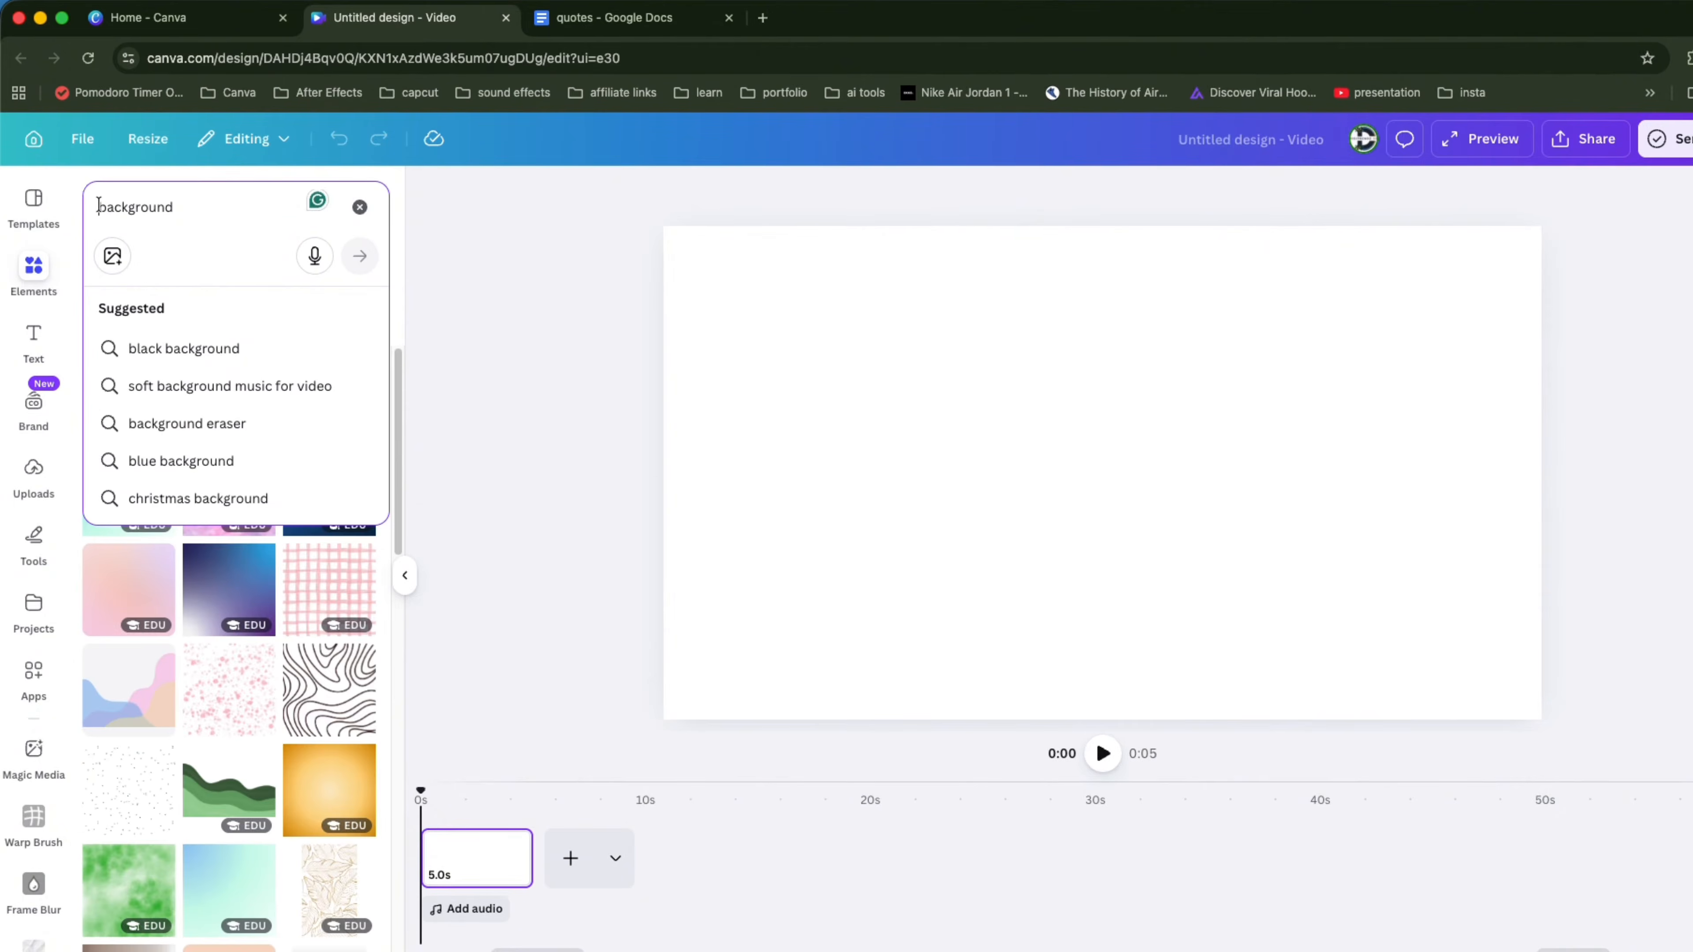
pyautogui.write('city')
pyautogui.press('Return')
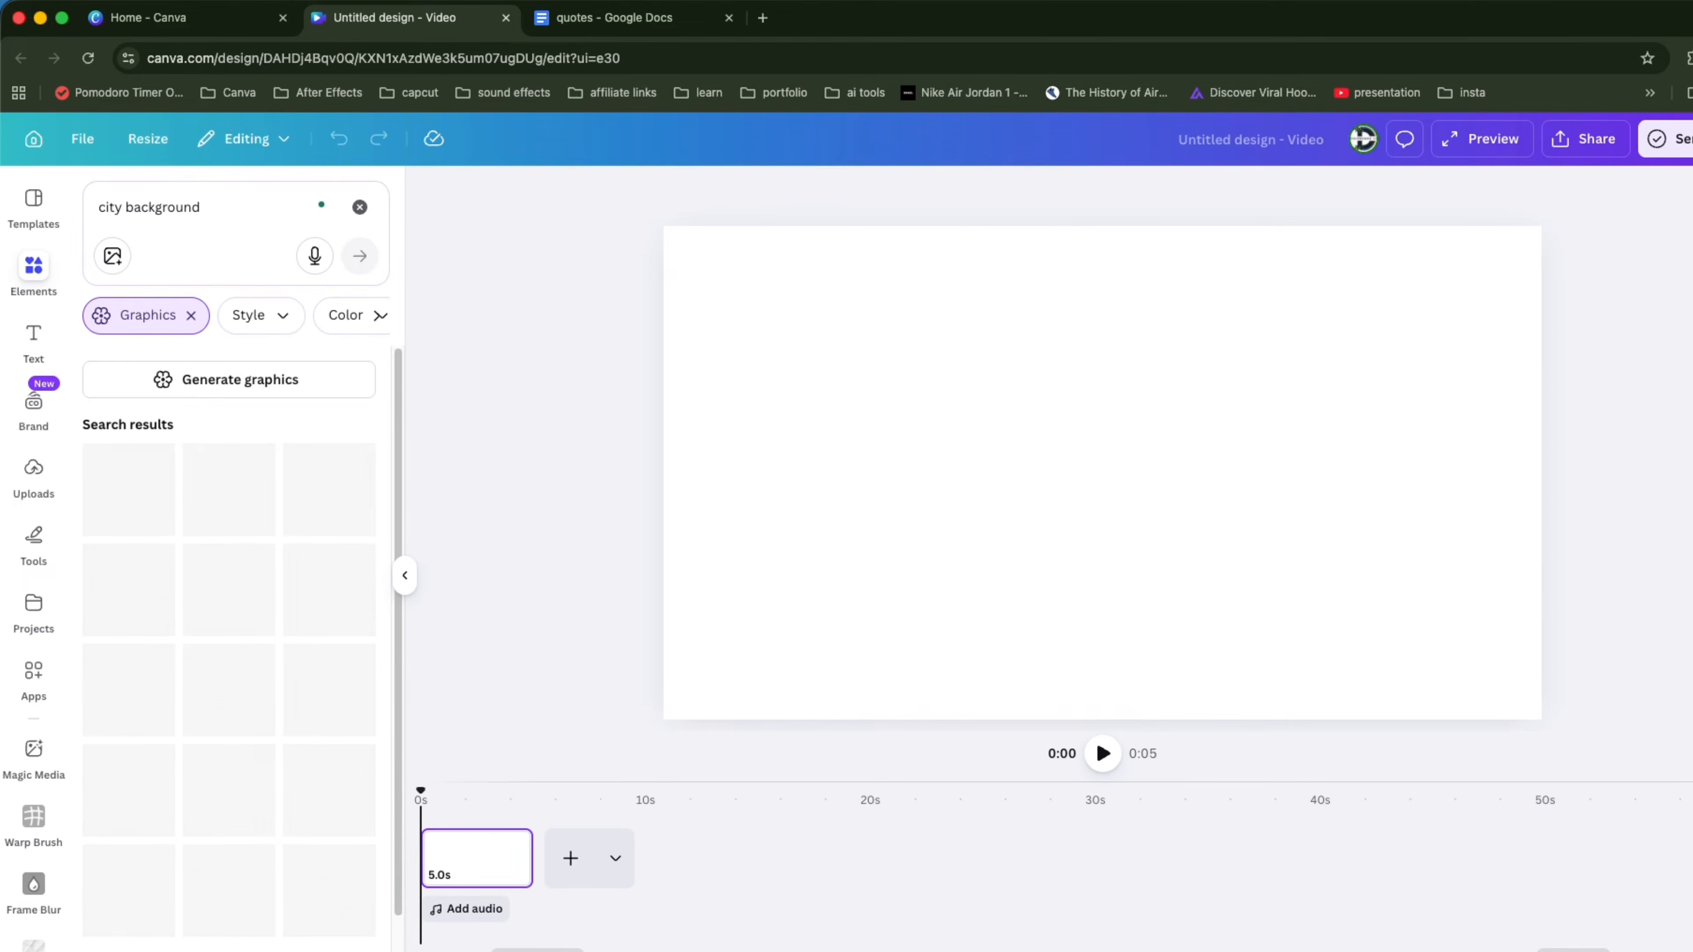
pyautogui.scroll(-15, 230, 657)
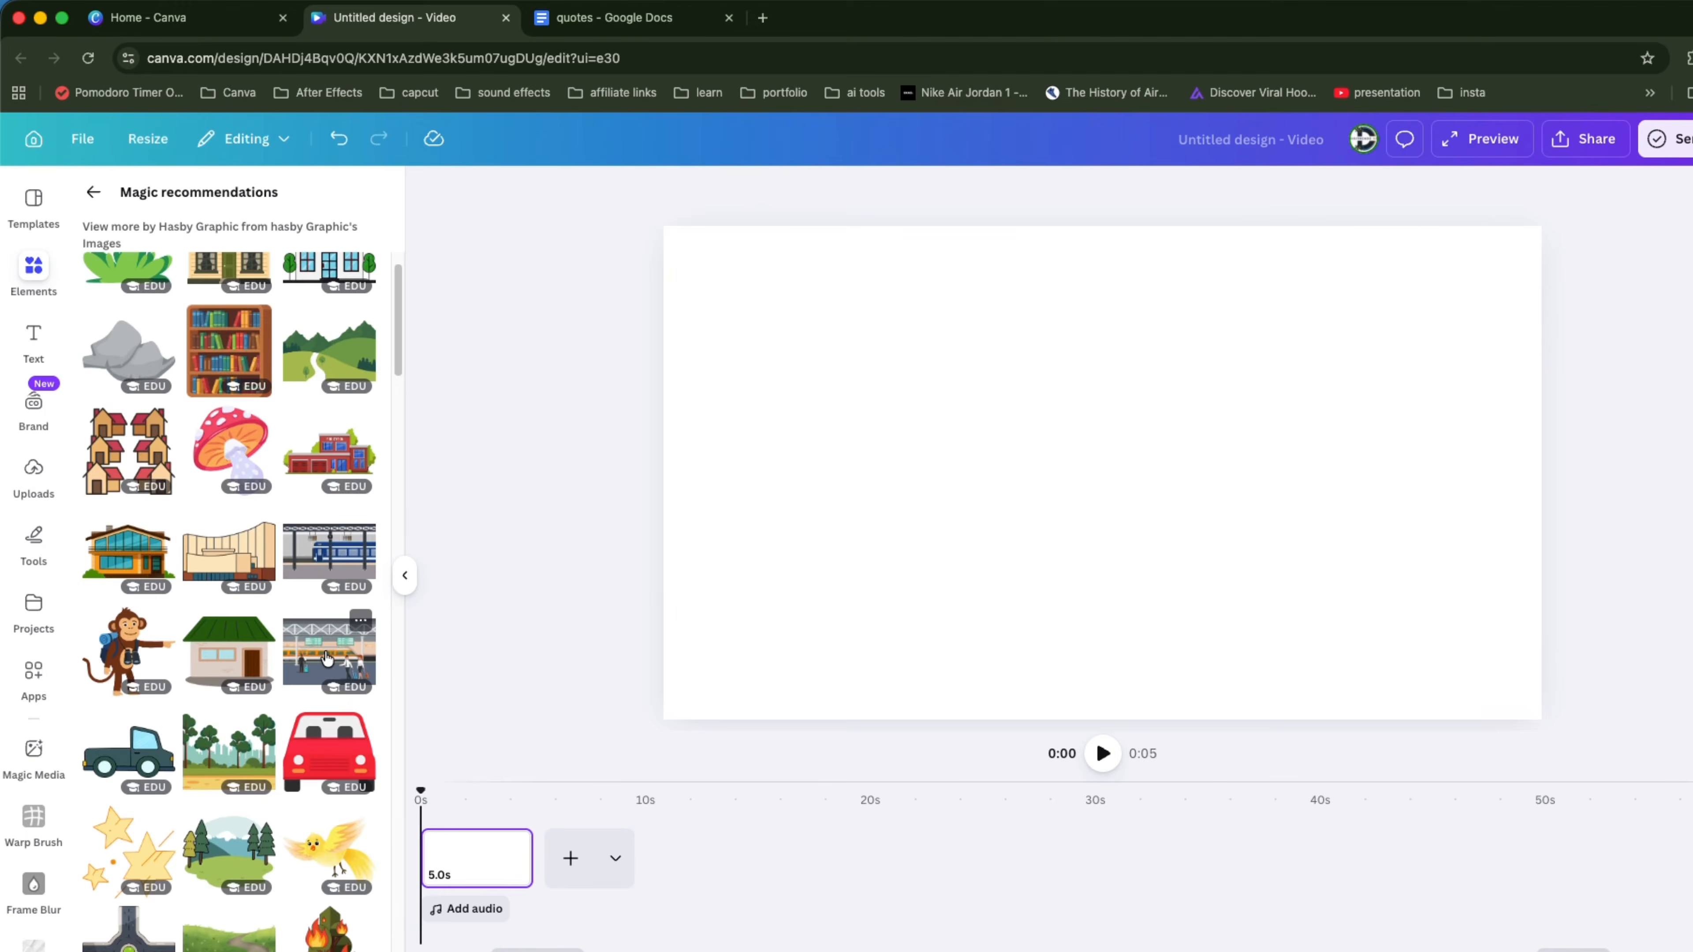
# Step: Add a city graphic to the first page and insert a new blank page
pyautogui.click(327, 659)
pyautogui.press('super+Return')
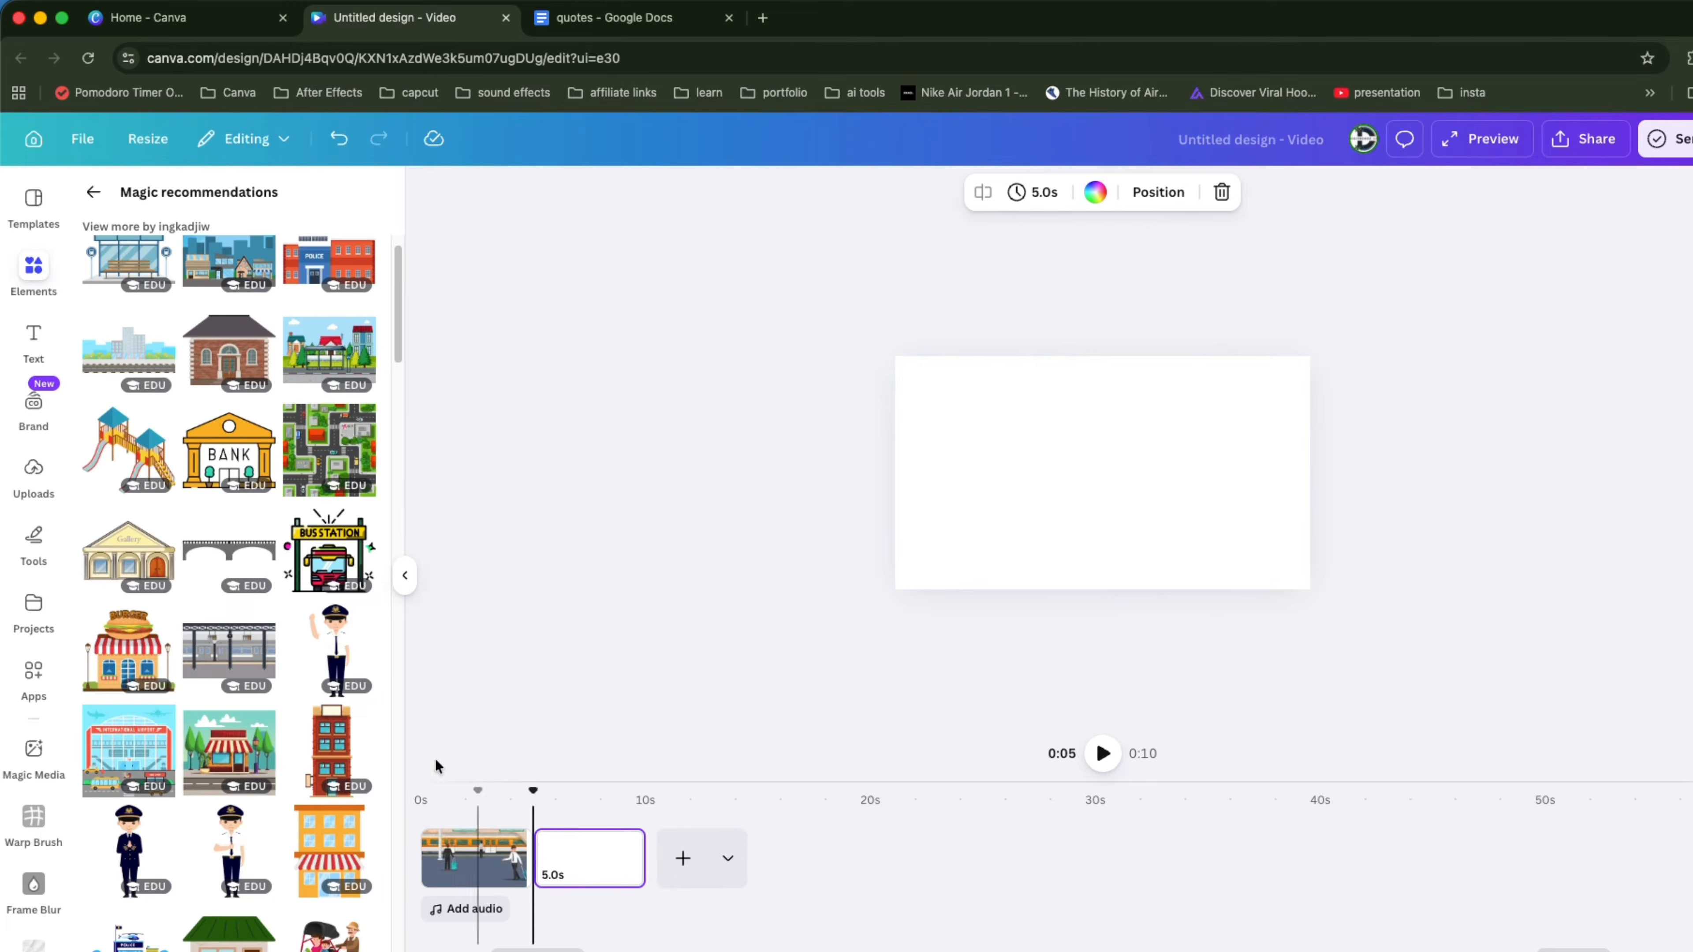
# Step: Place the train platform graphic on the new page and enlarge it to fill the canvas
pyautogui.click(228, 636)
pyautogui.moveTo(1159, 501)
pyautogui.mouseDown()
pyautogui.moveTo(1093, 453)
pyautogui.moveTo(1138, 477)
pyautogui.mouseUp()
pyautogui.moveTo(1206, 543); pyautogui.dragTo(1232, 517)
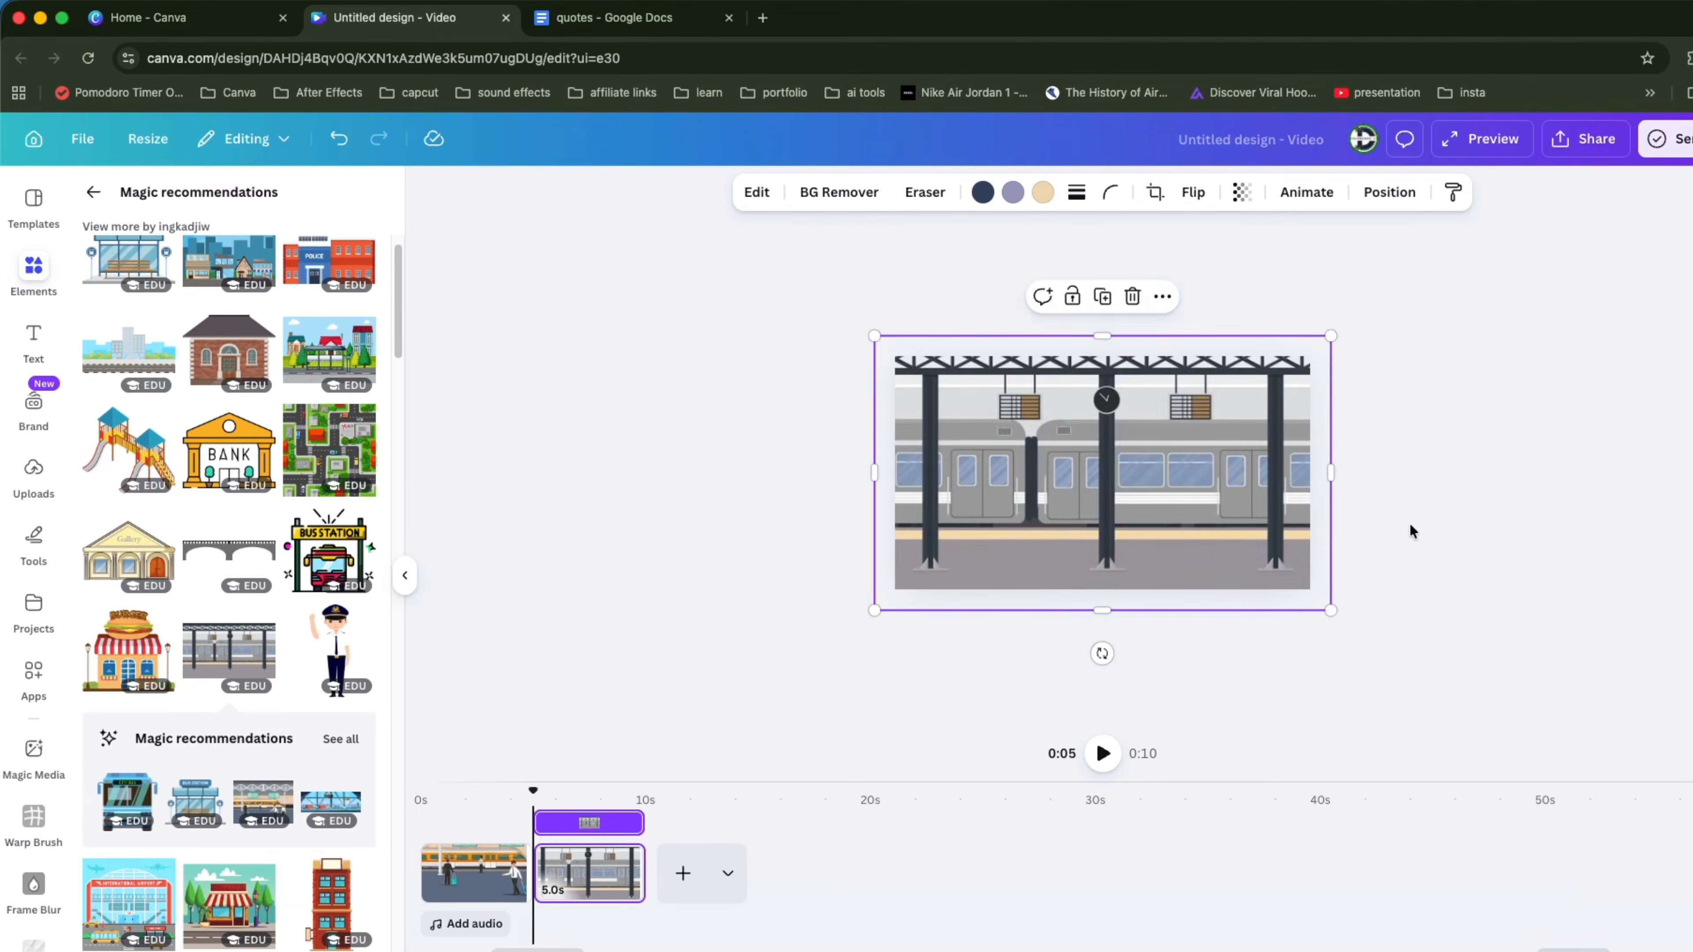
pyautogui.click(1411, 531)
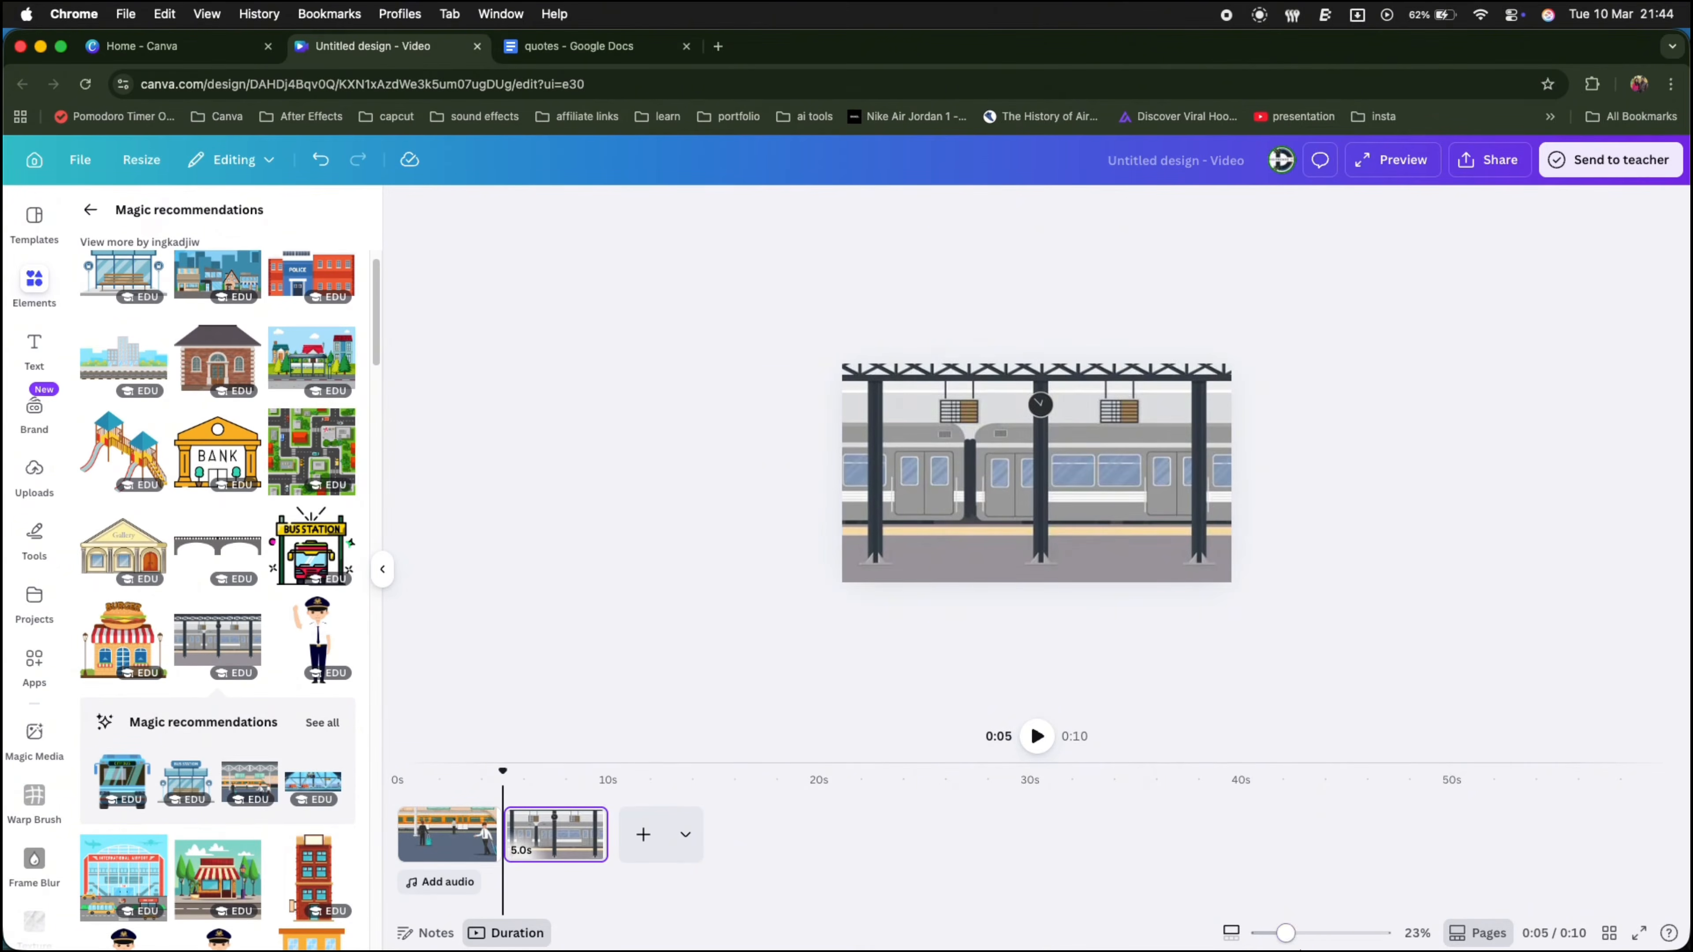
pyautogui.moveTo(1286, 933); pyautogui.dragTo(1309, 935)
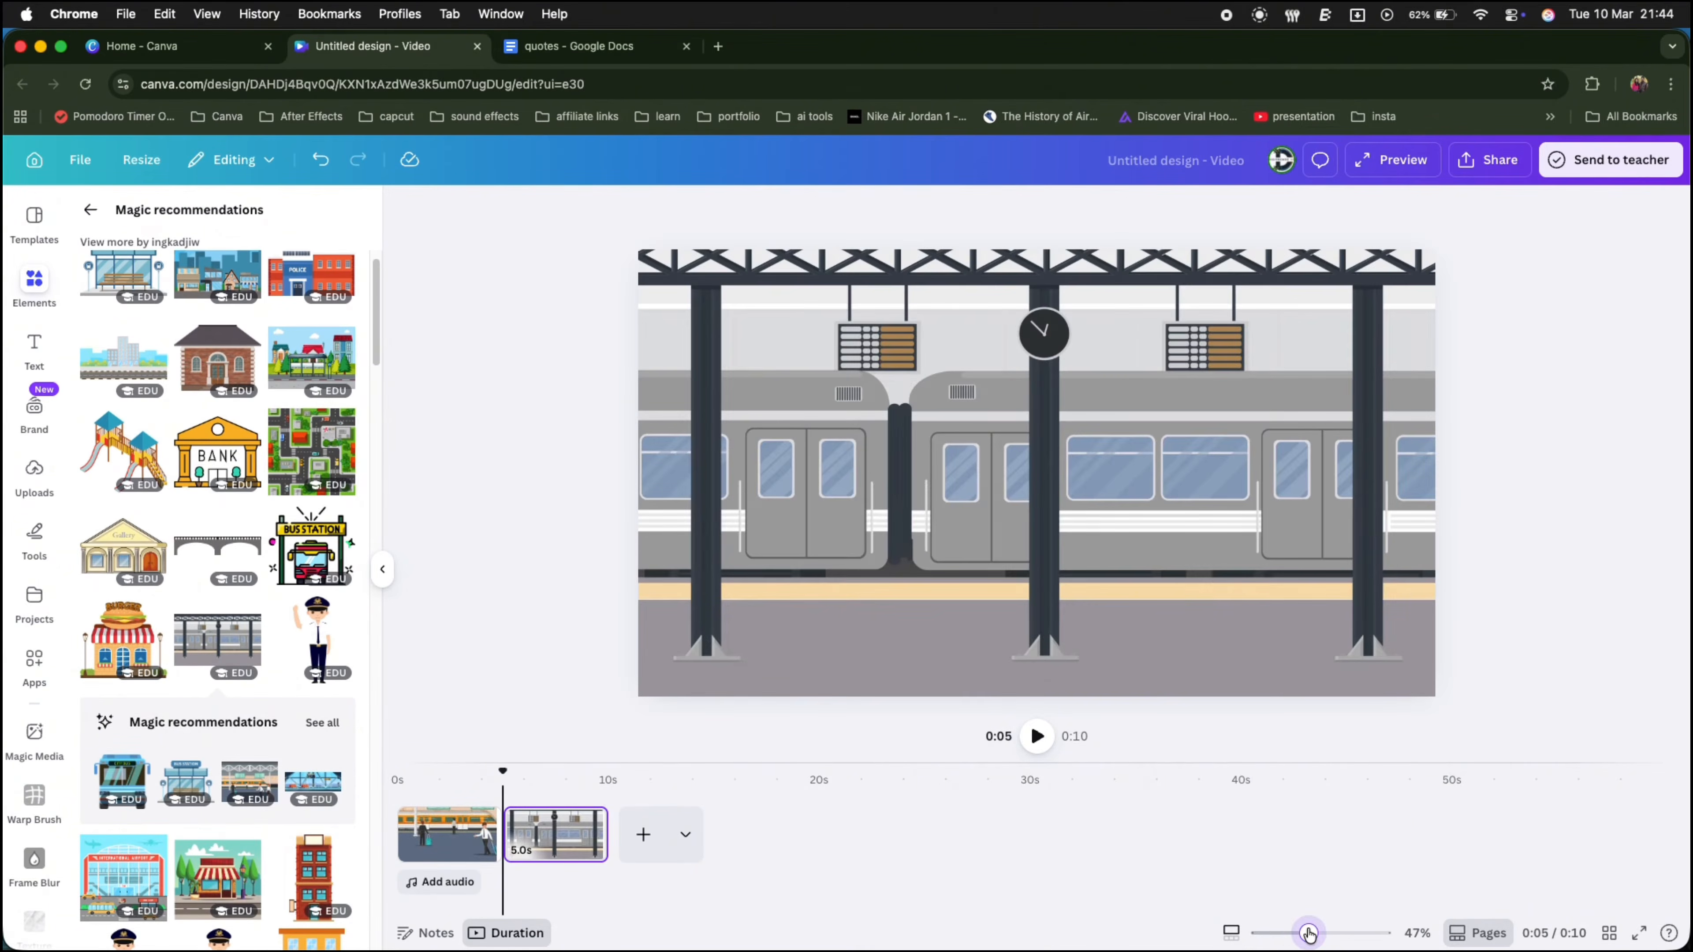
# Step: Search for walking graphics, add the animated walking man, and move him to the platform's left edge
pyautogui.click(91, 209)
pyautogui.click(166, 227)
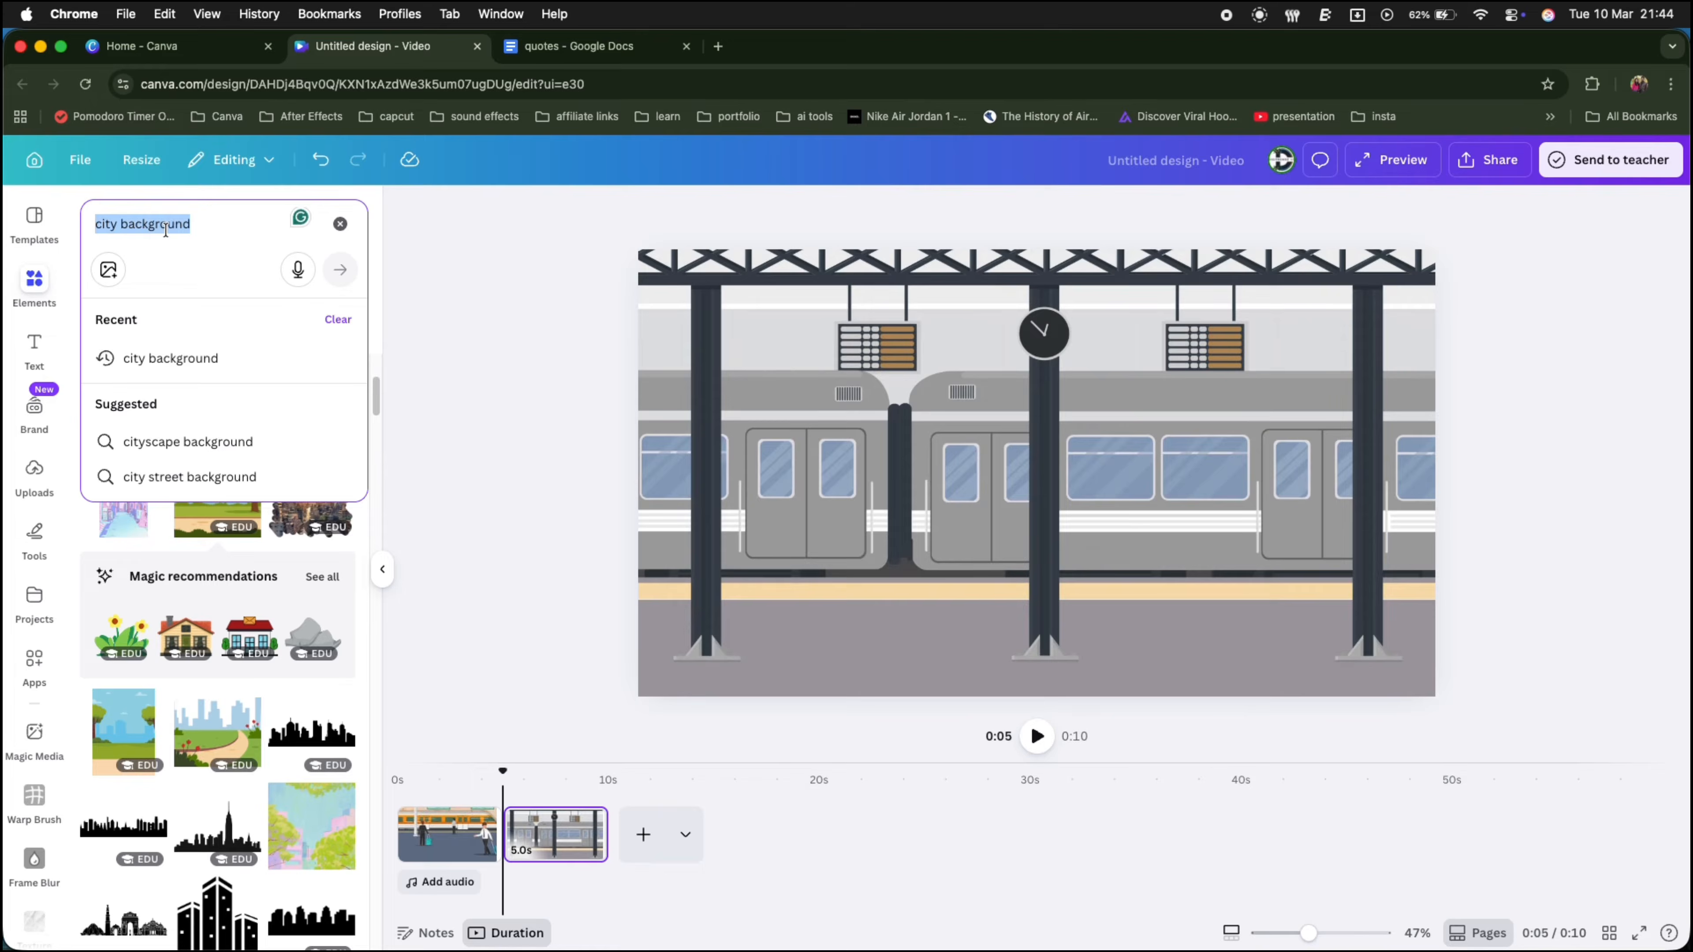
pyautogui.write('walking')
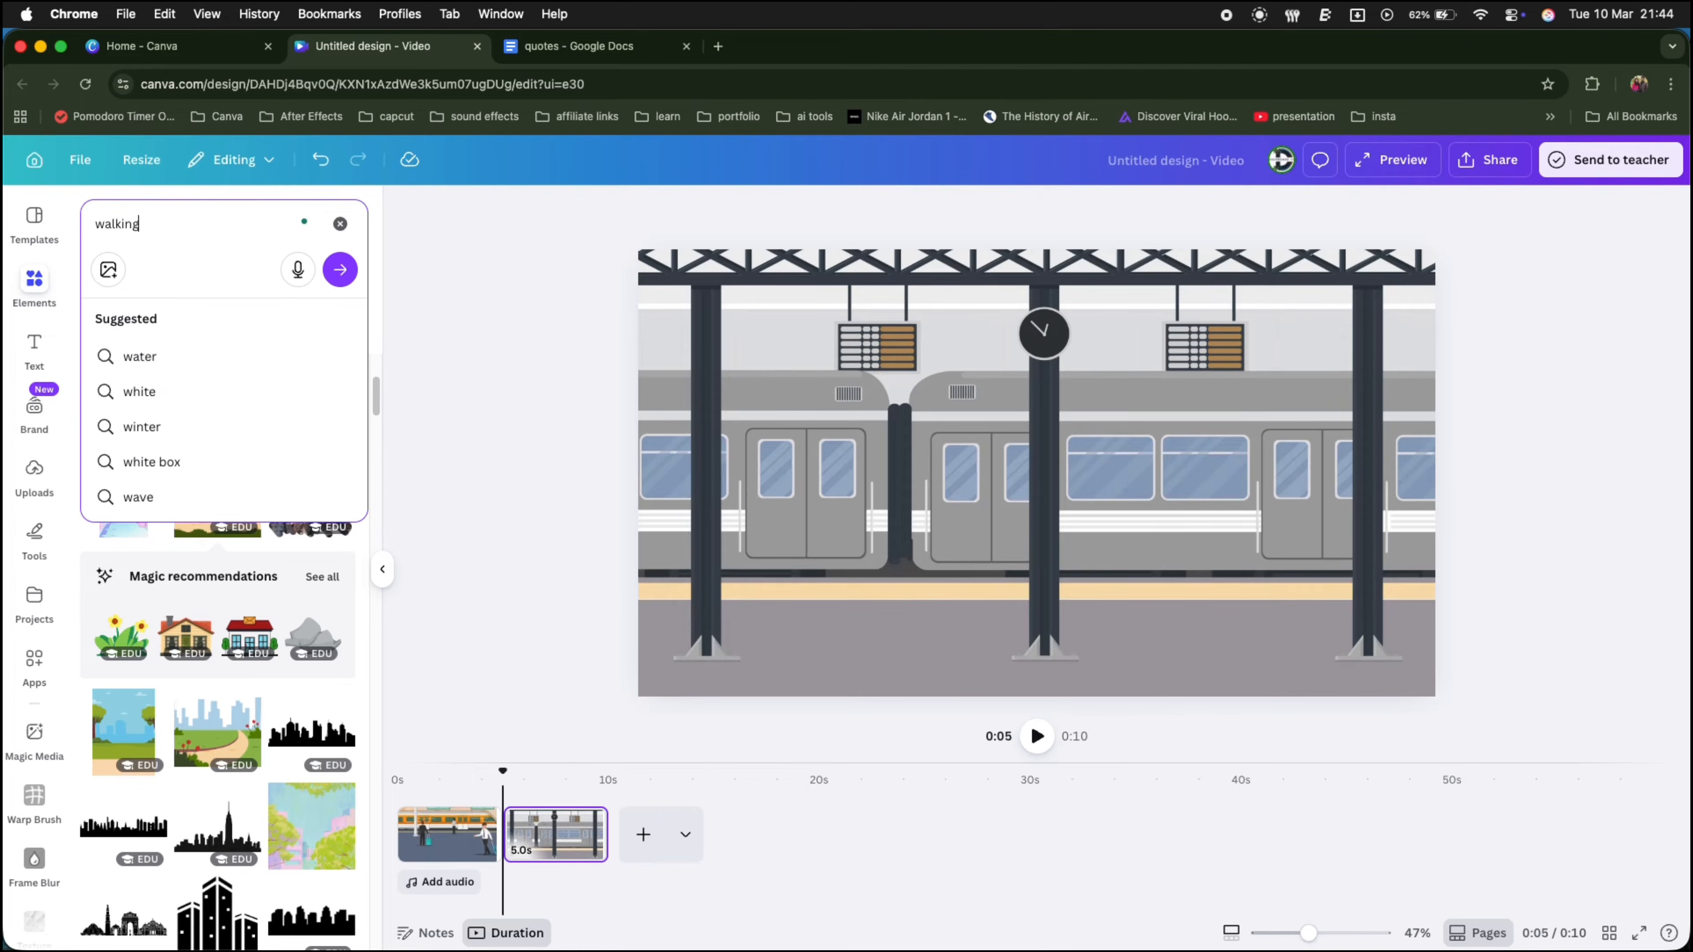
pyautogui.press('Return')
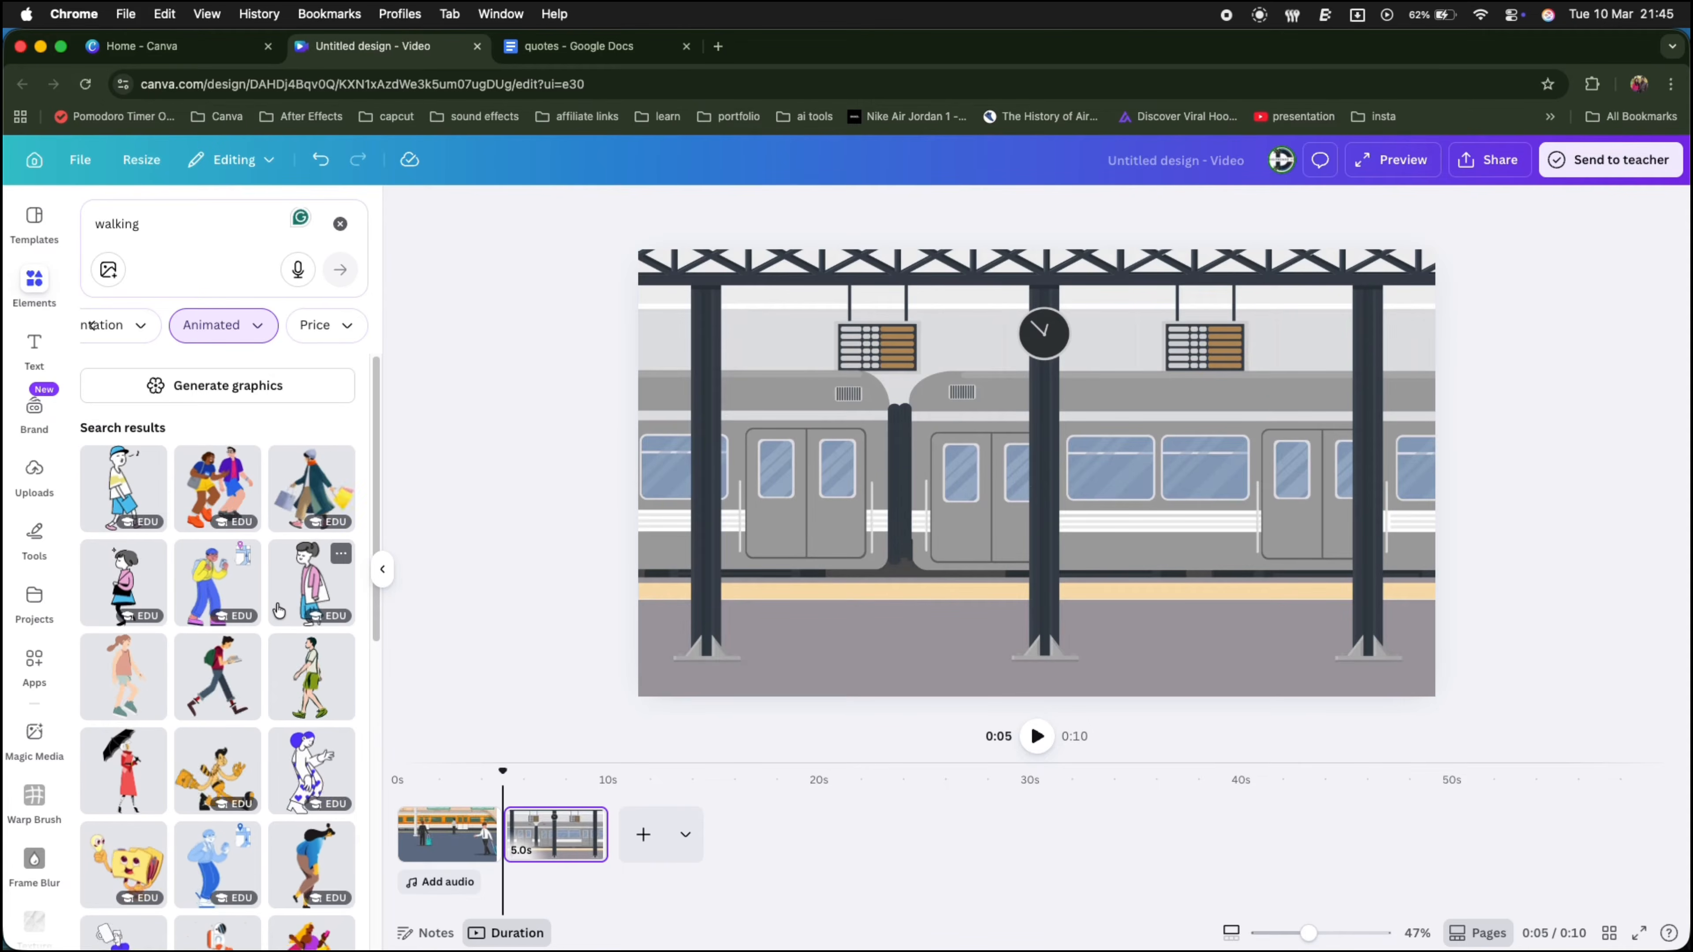
pyautogui.scroll(-1, 278, 610)
pyautogui.click(231, 630)
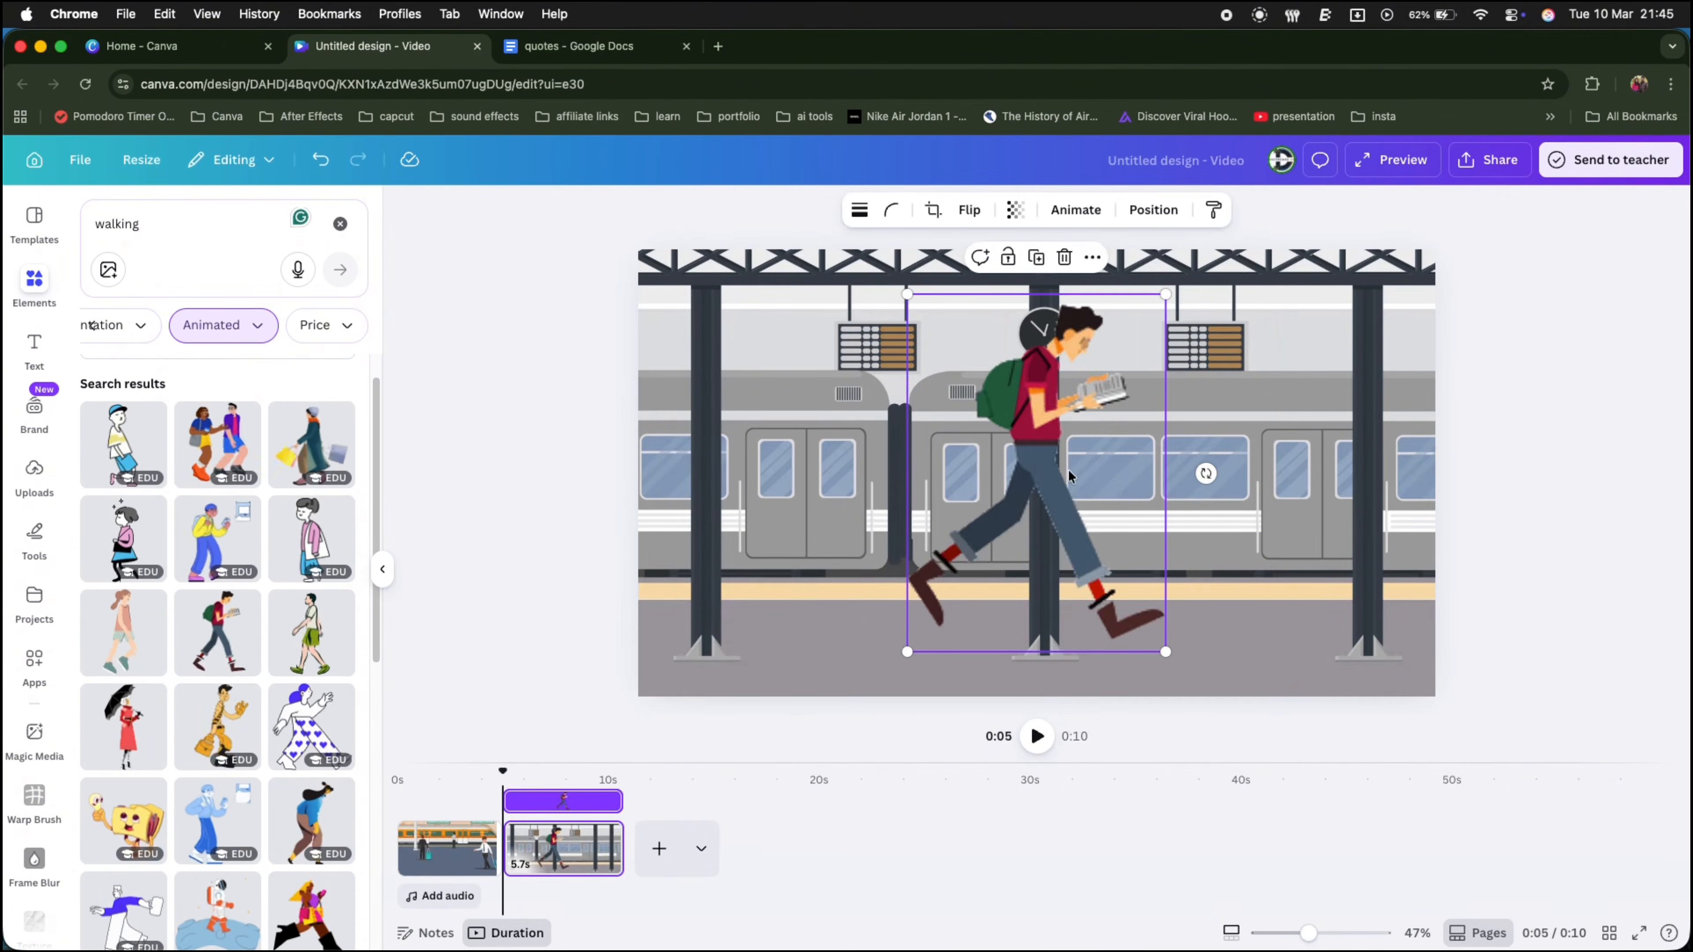
pyautogui.moveTo(1040, 533); pyautogui.dragTo(764, 544)
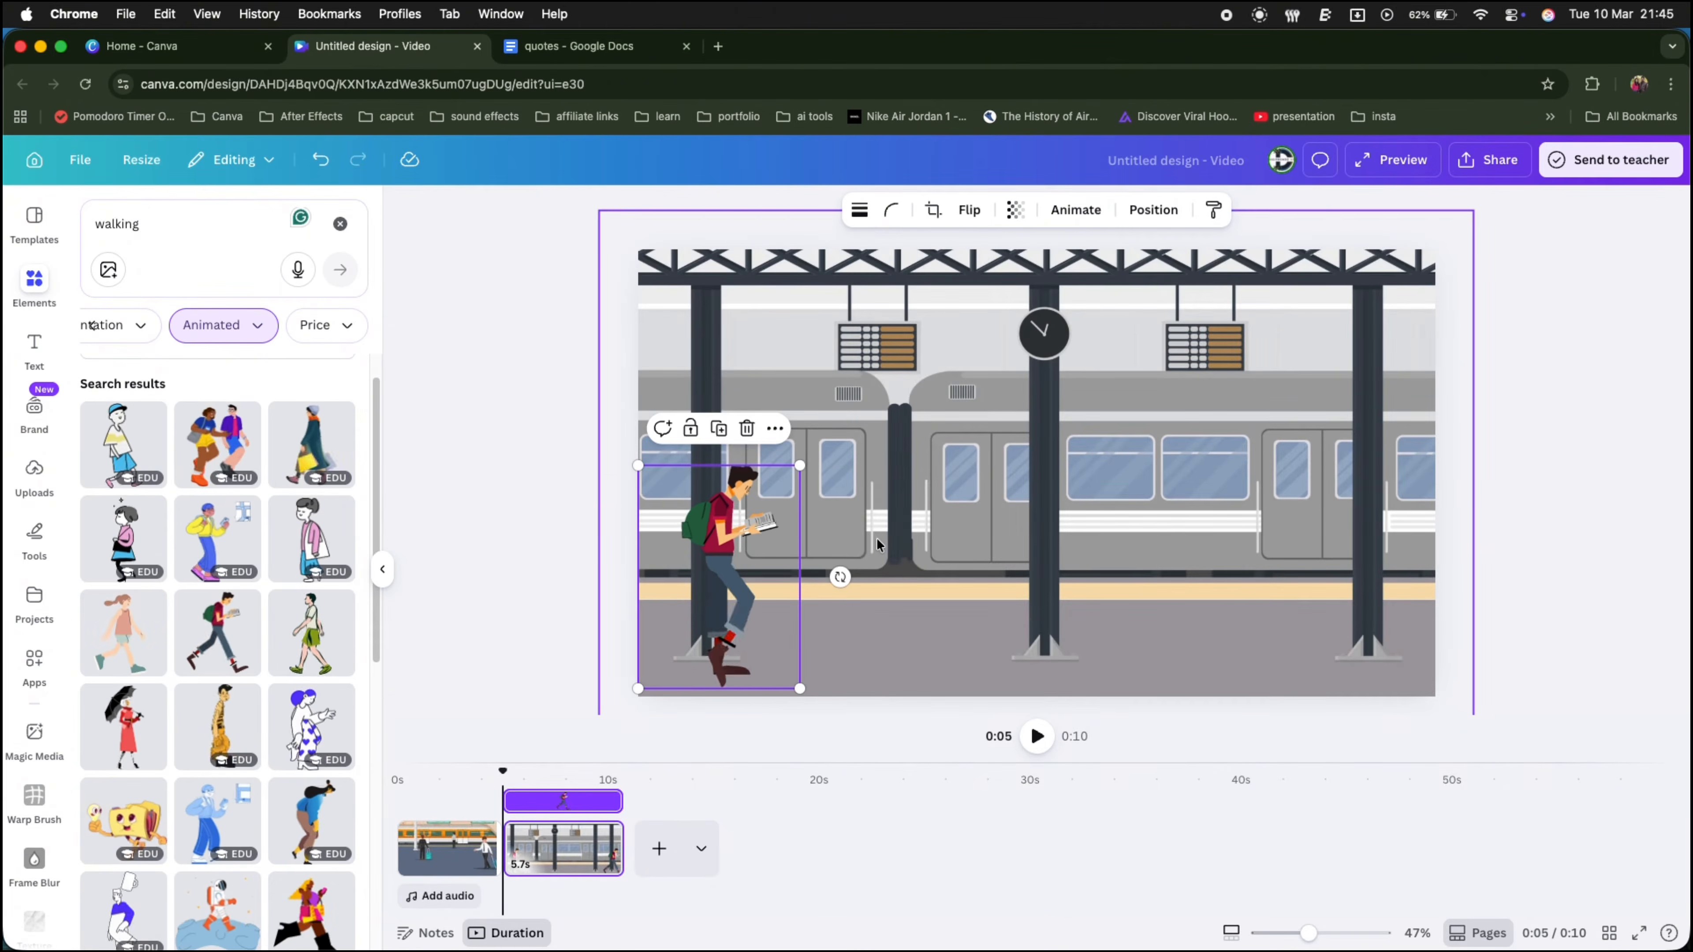
pyautogui.moveTo(765, 544); pyautogui.dragTo(723, 530)
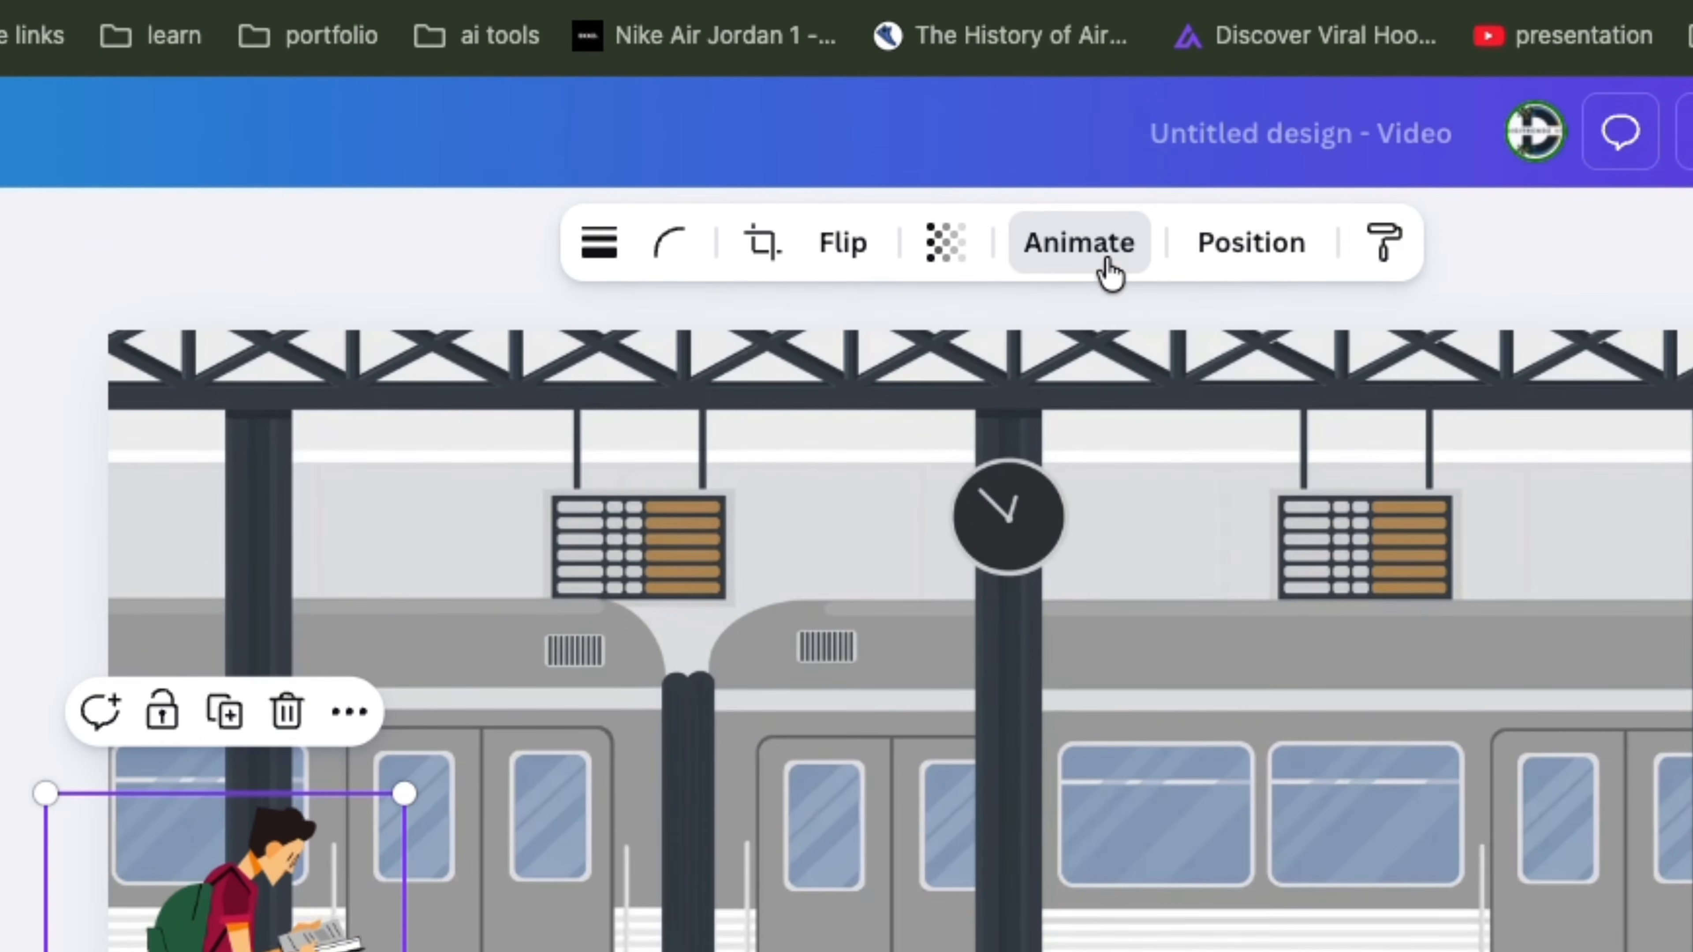
# Step: Create a custom animation path moving the man across the platform to the right and set its movement style
pyautogui.click(1107, 270)
pyautogui.click(393, 487)
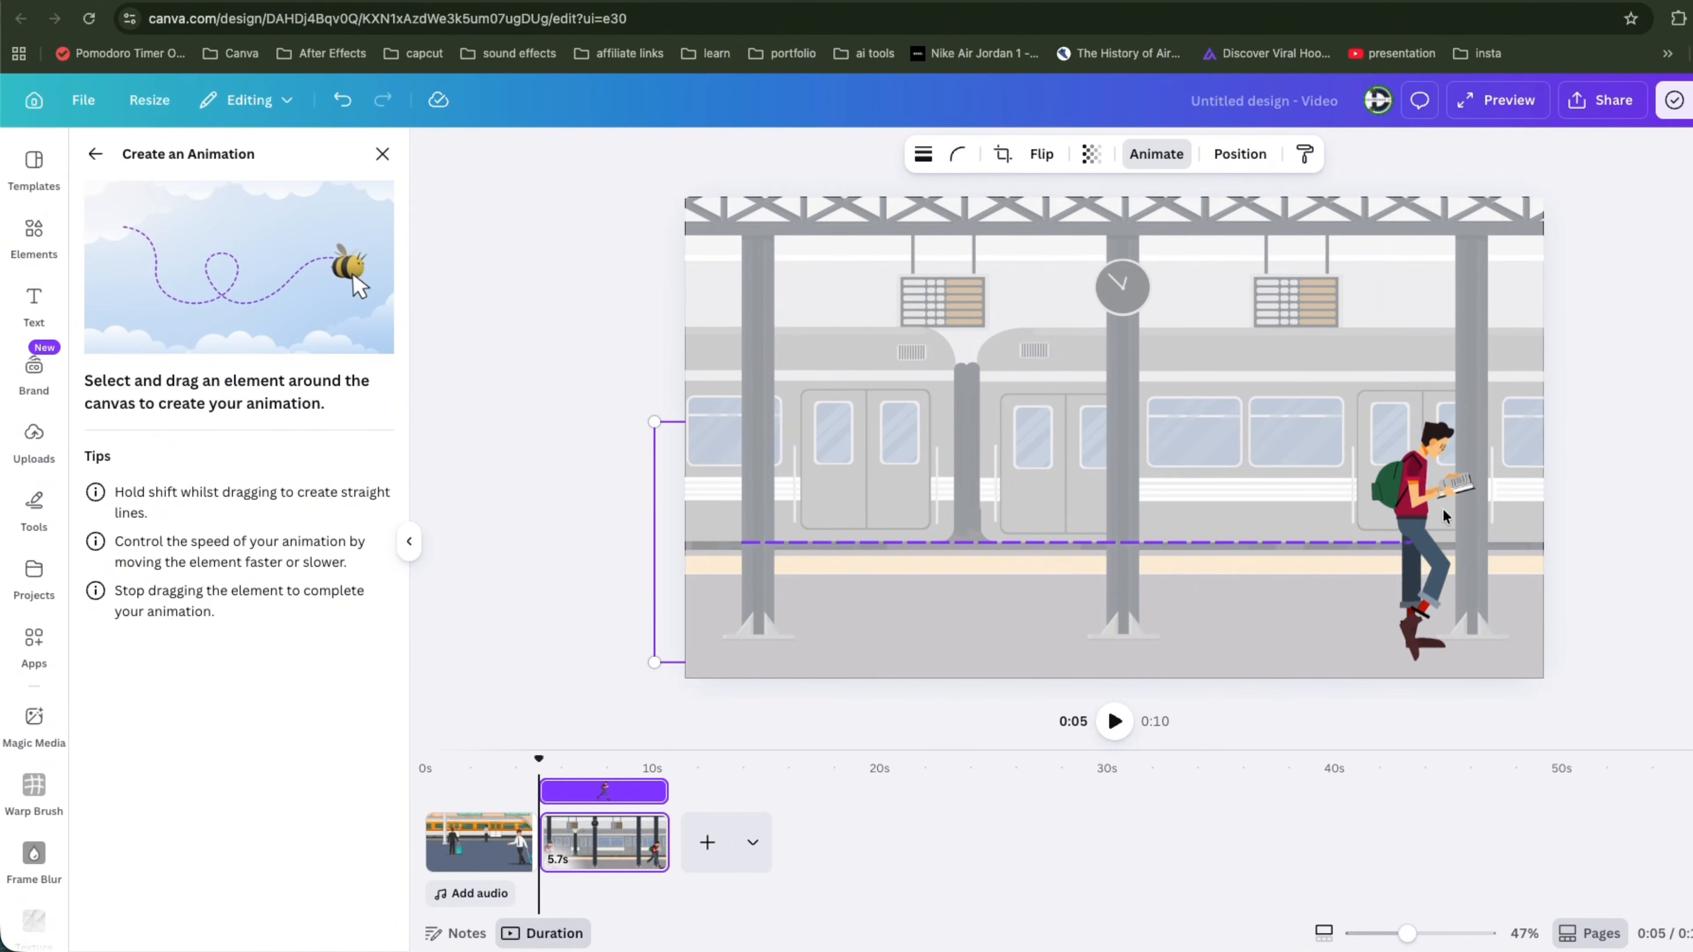
pyautogui.moveTo(1509, 515); pyautogui.dragTo(1523, 510)
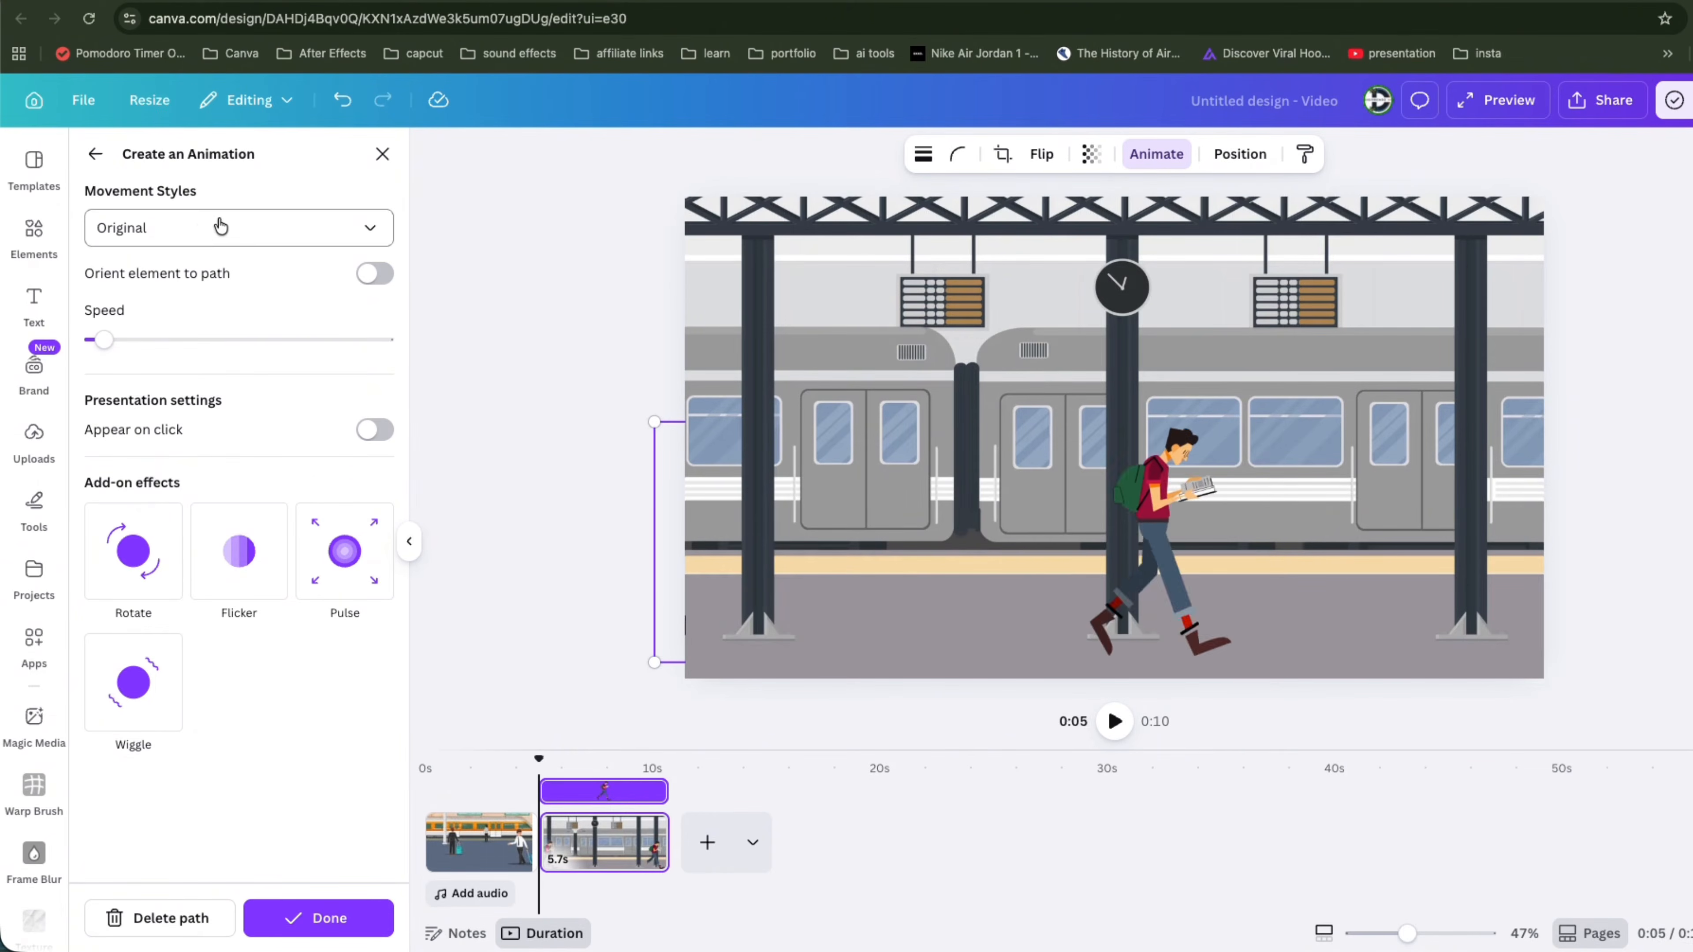
pyautogui.click(163, 242)
pyautogui.click(148, 318)
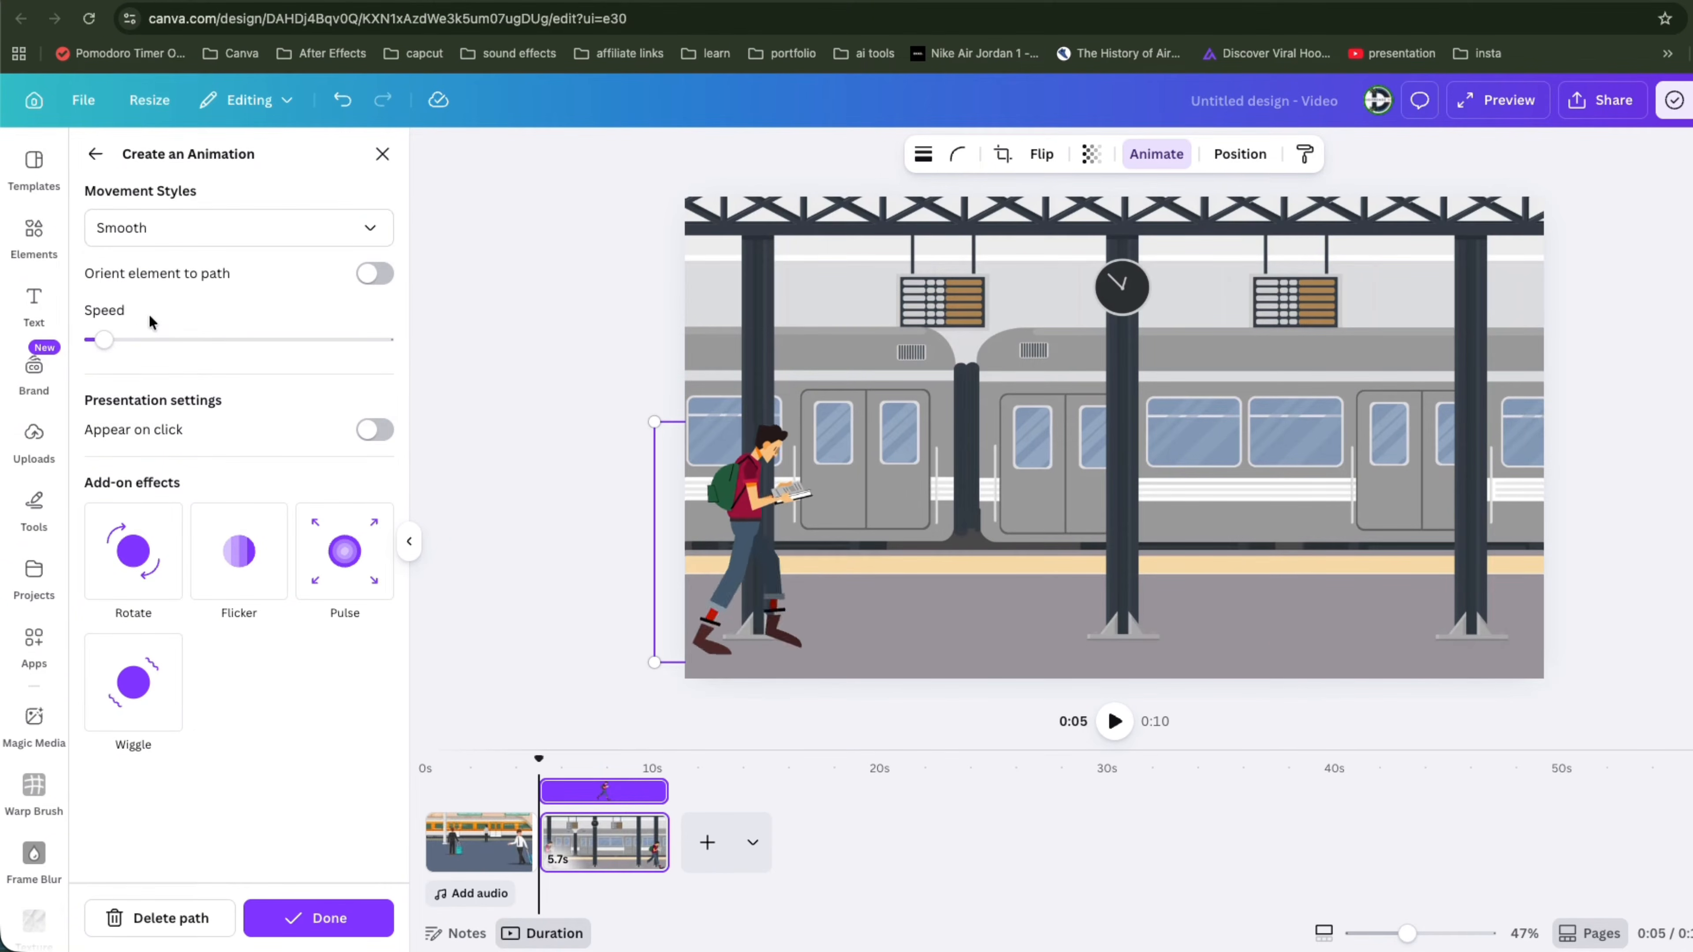
pyautogui.click(197, 244)
pyautogui.click(154, 359)
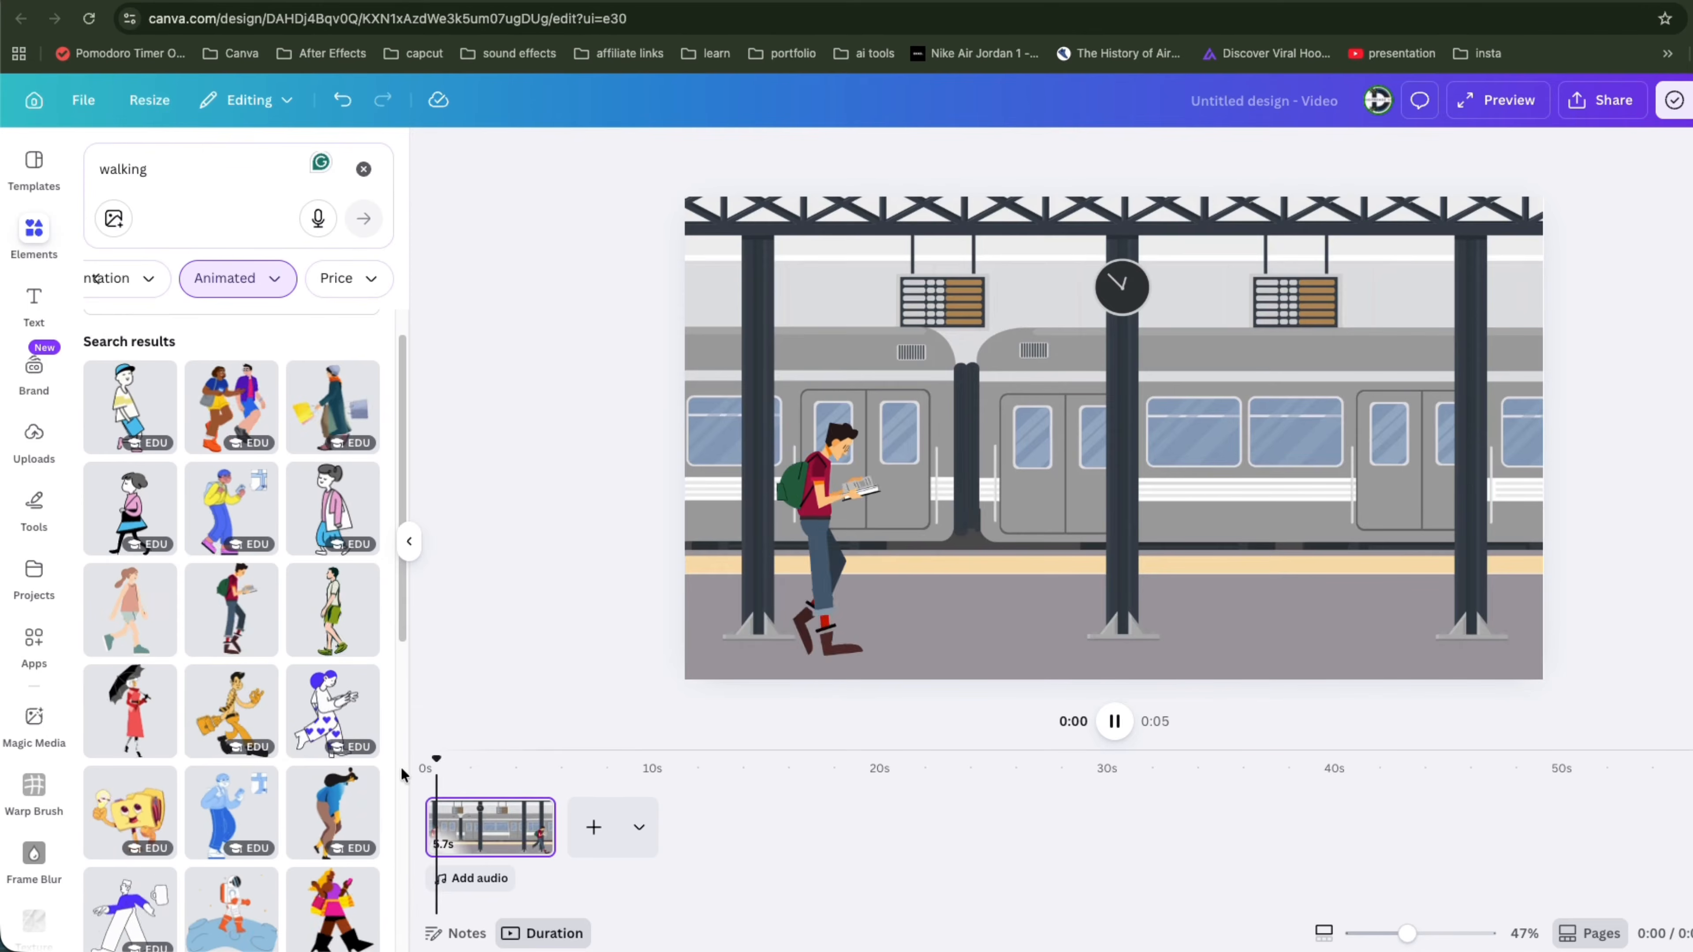
# Step: Select the second page and search the element graphics for city
pyautogui.click(491, 790)
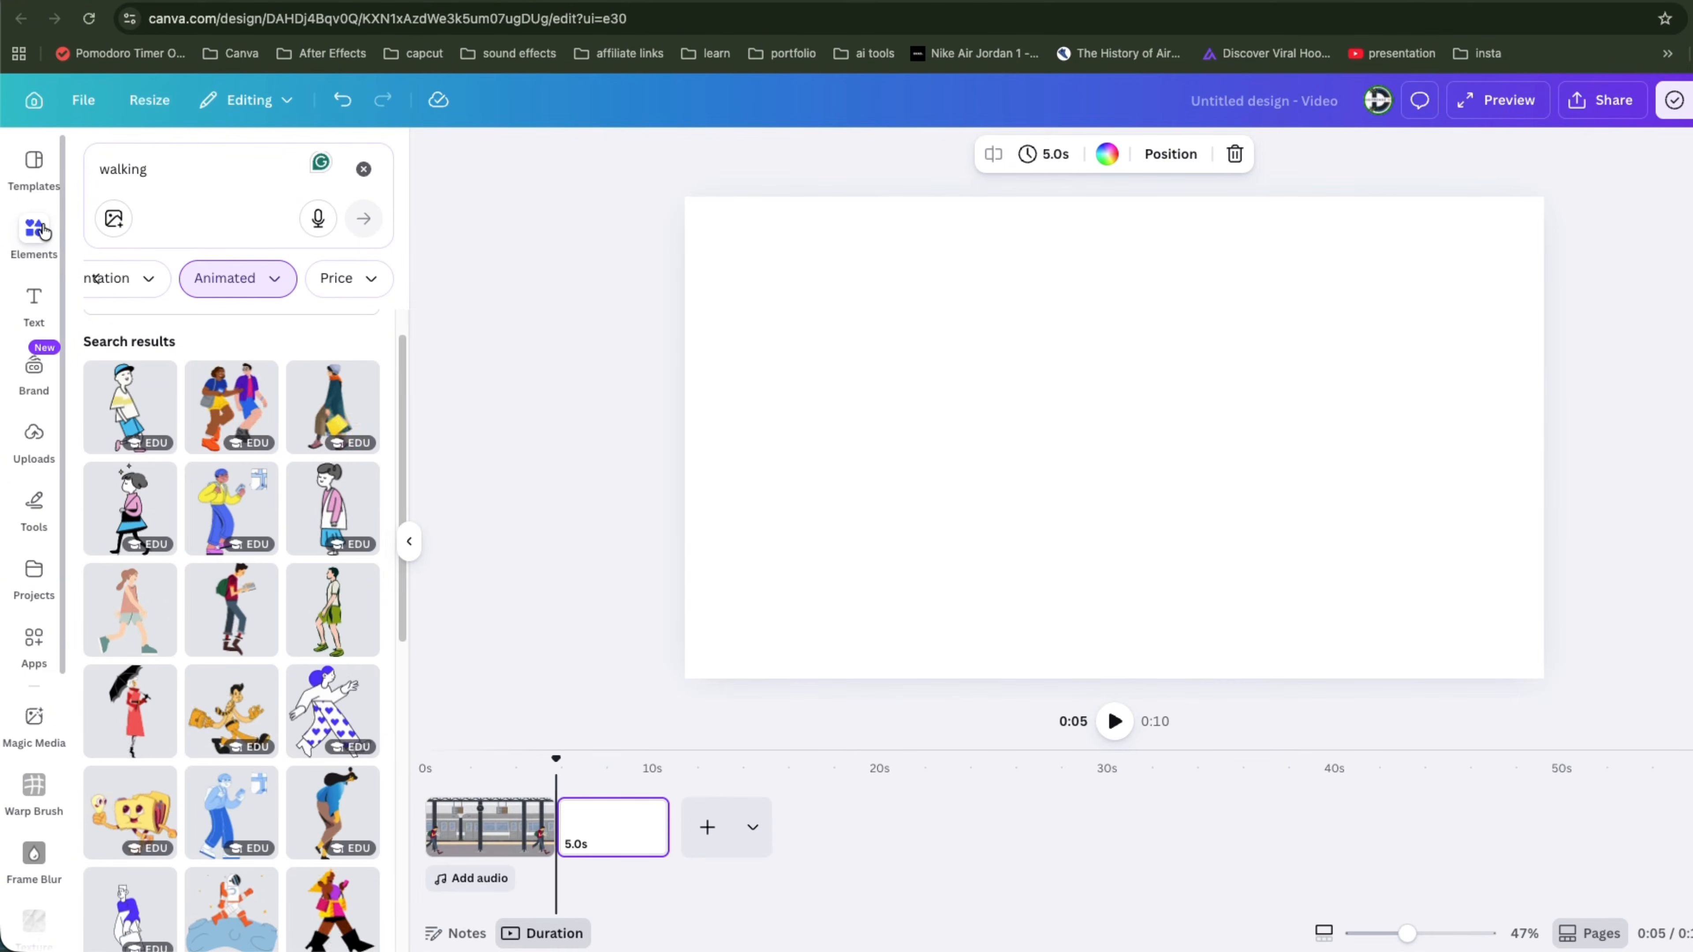
pyautogui.click(128, 171)
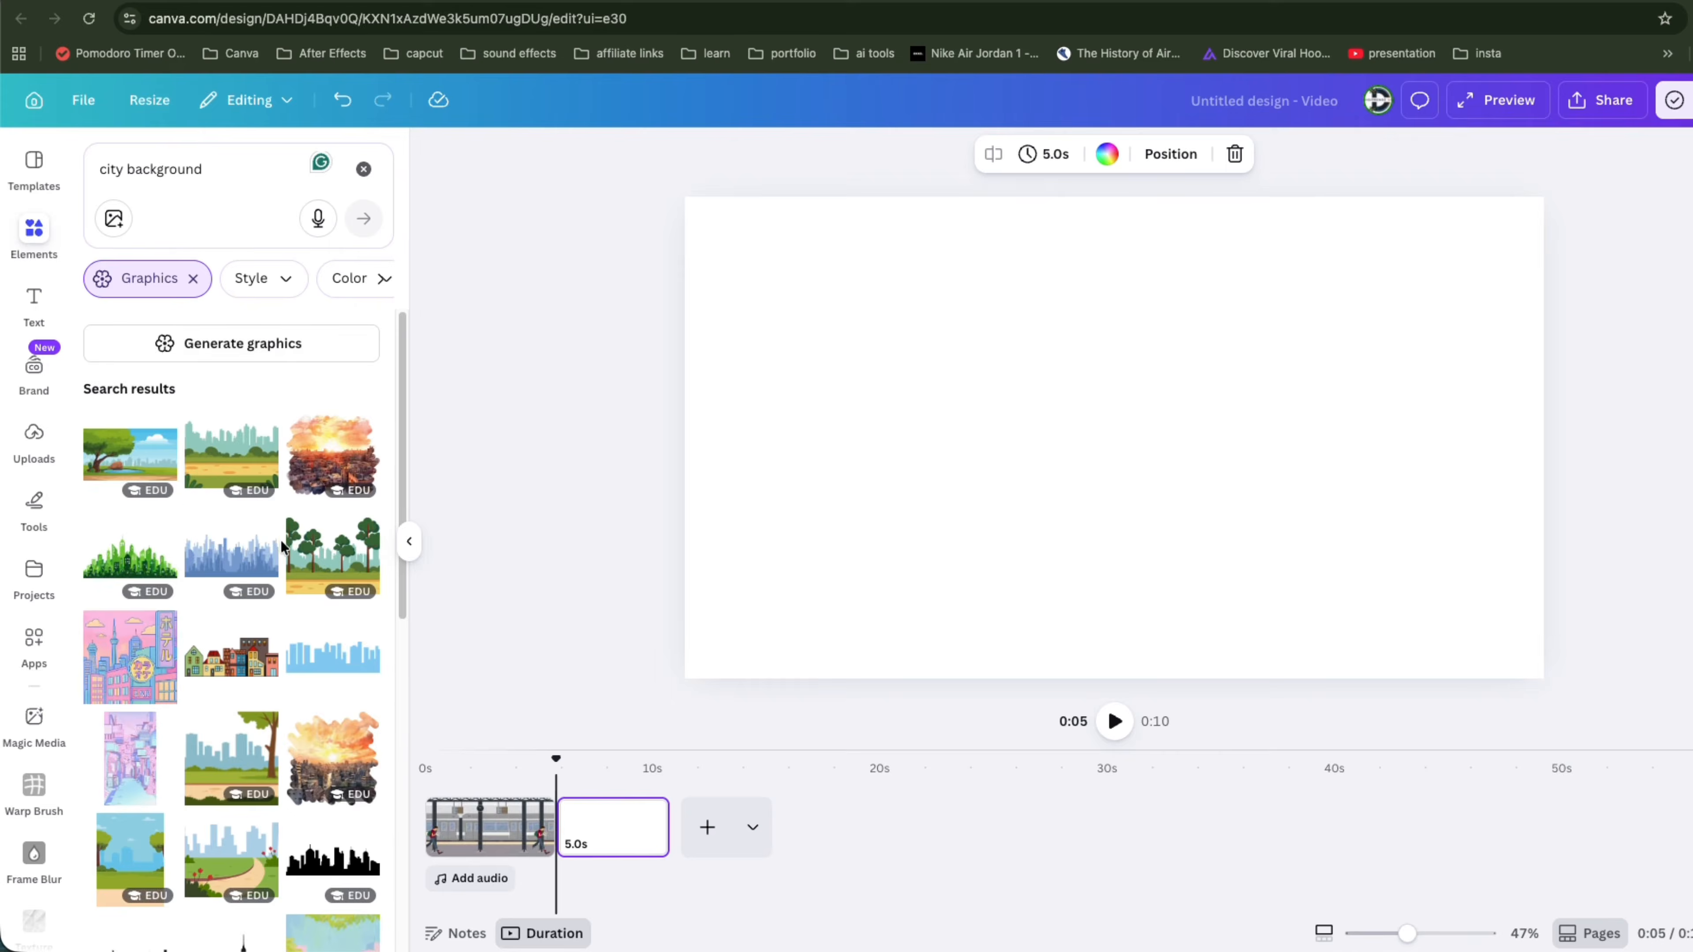
pyautogui.scroll(-10, 240, 534)
pyautogui.click(169, 179)
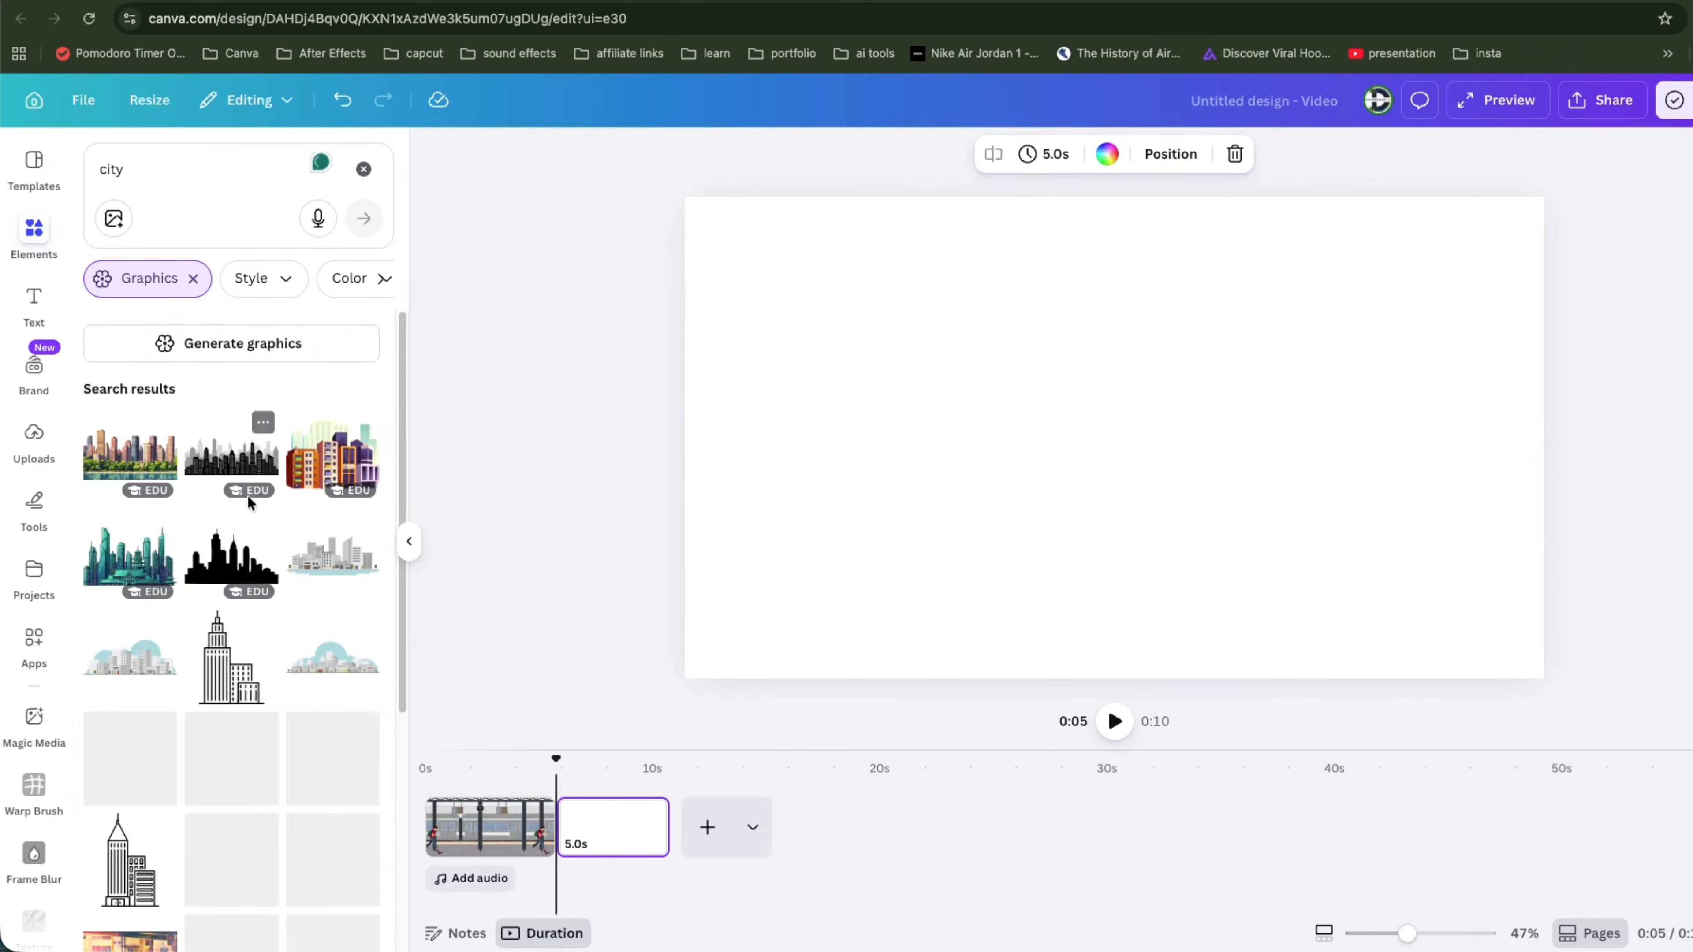
pyautogui.scroll(-10, 256, 526)
pyautogui.scroll(-8, 277, 622)
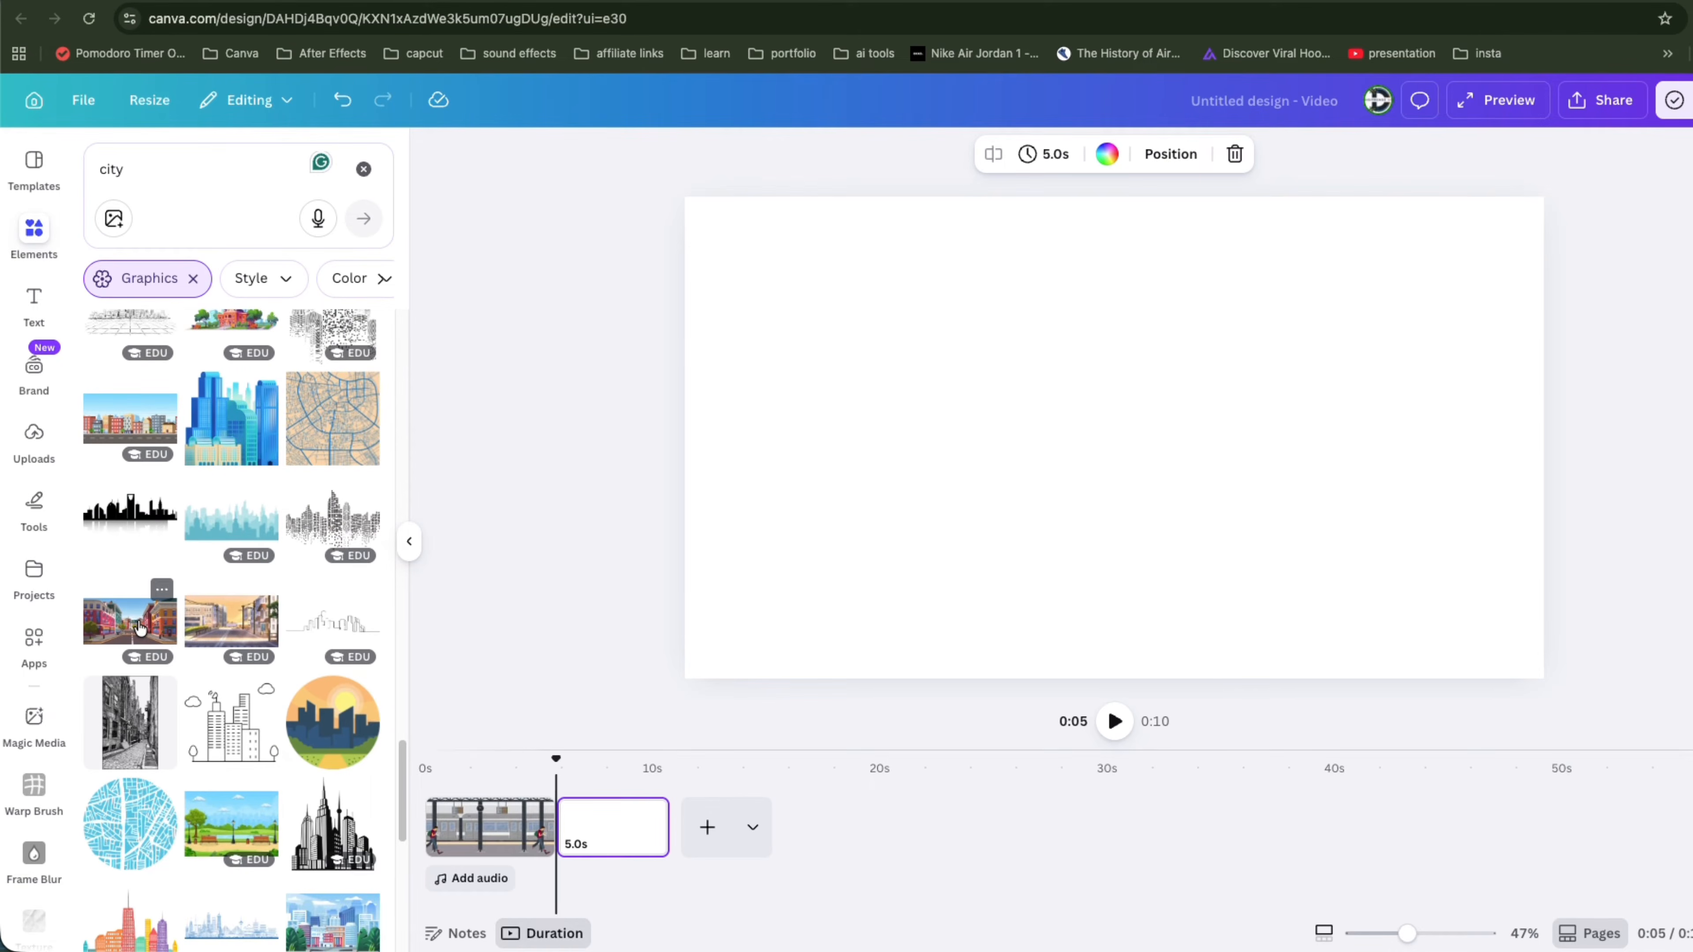
# Step: Add the sunlit street scene graphic to the second page and scale it to fill the canvas
pyautogui.click(223, 627)
pyautogui.moveTo(1126, 480); pyautogui.dragTo(938, 312)
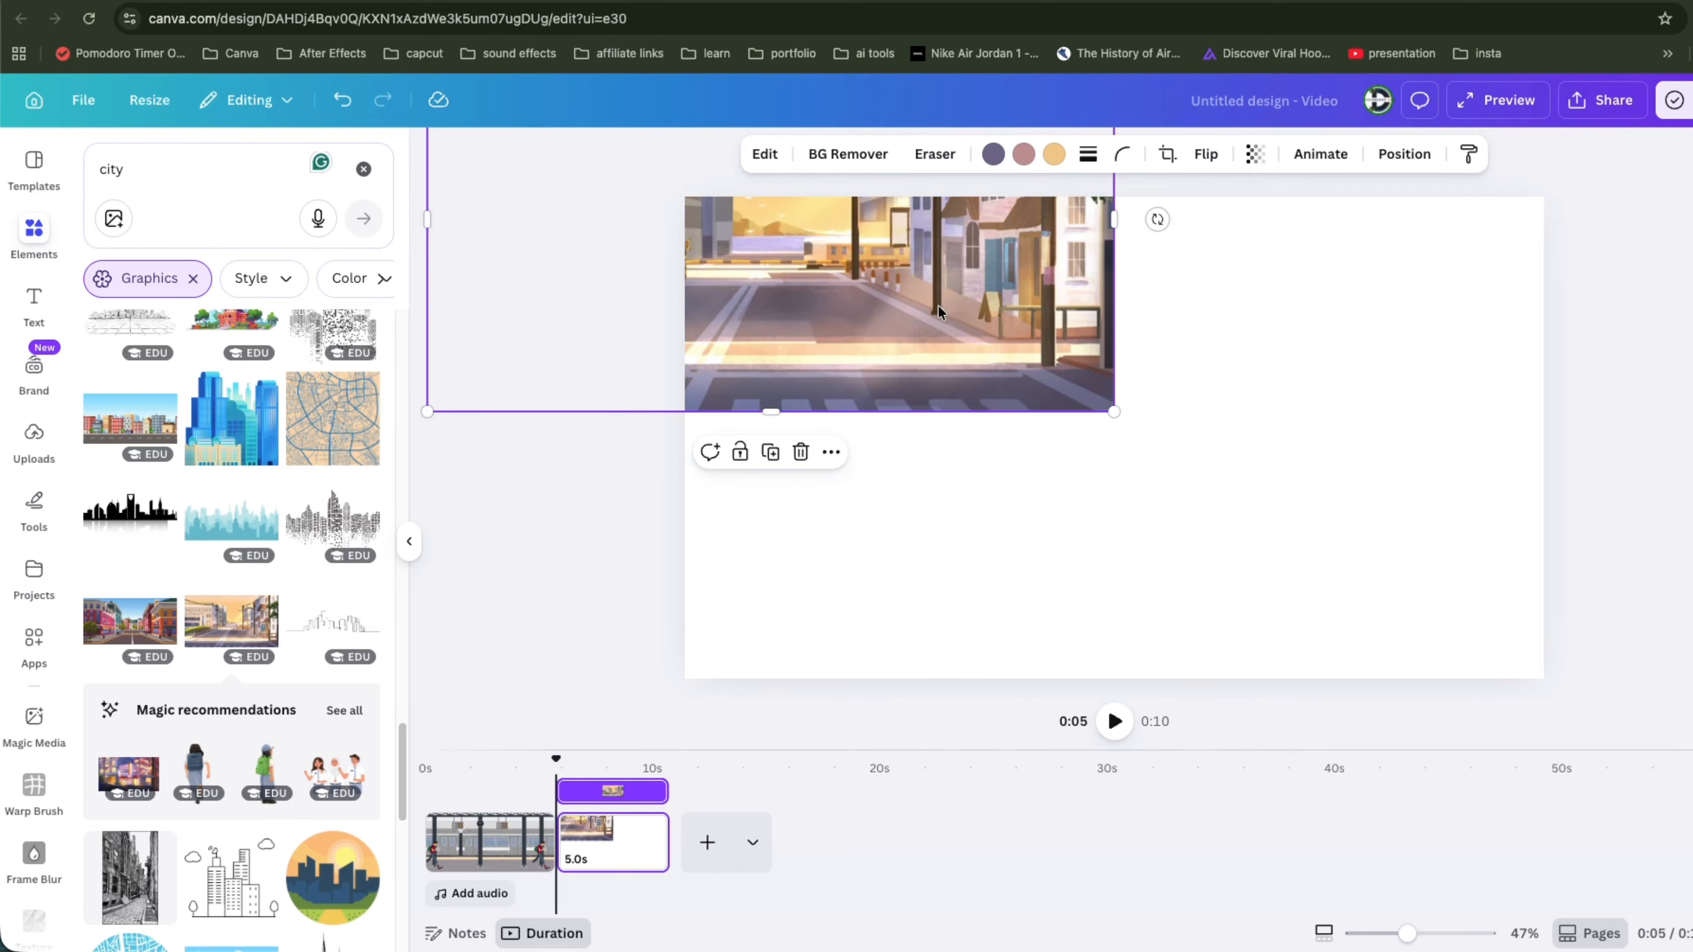
pyautogui.moveTo(1114, 406); pyautogui.dragTo(1686, 700)
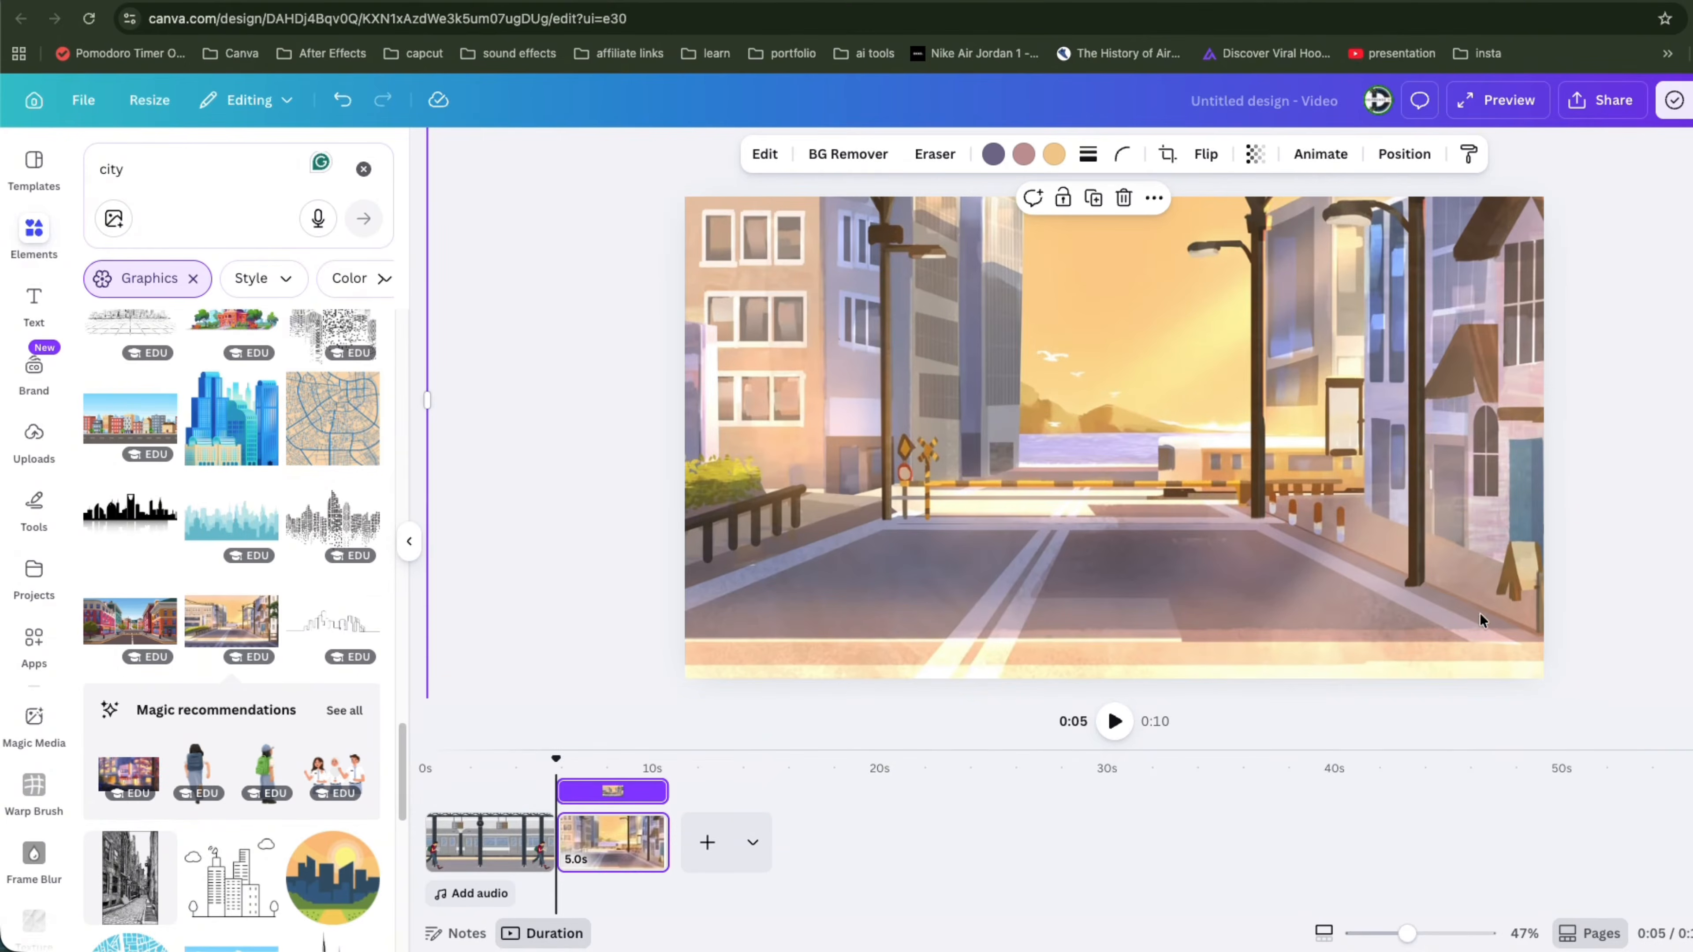
pyautogui.moveTo(1480, 621); pyautogui.dragTo(1625, 476)
pyautogui.moveTo(926, 473); pyautogui.dragTo(1030, 520)
# Step: Search the elements for walking graphics filtered to animated ones
pyautogui.scroll(2, 229, 323)
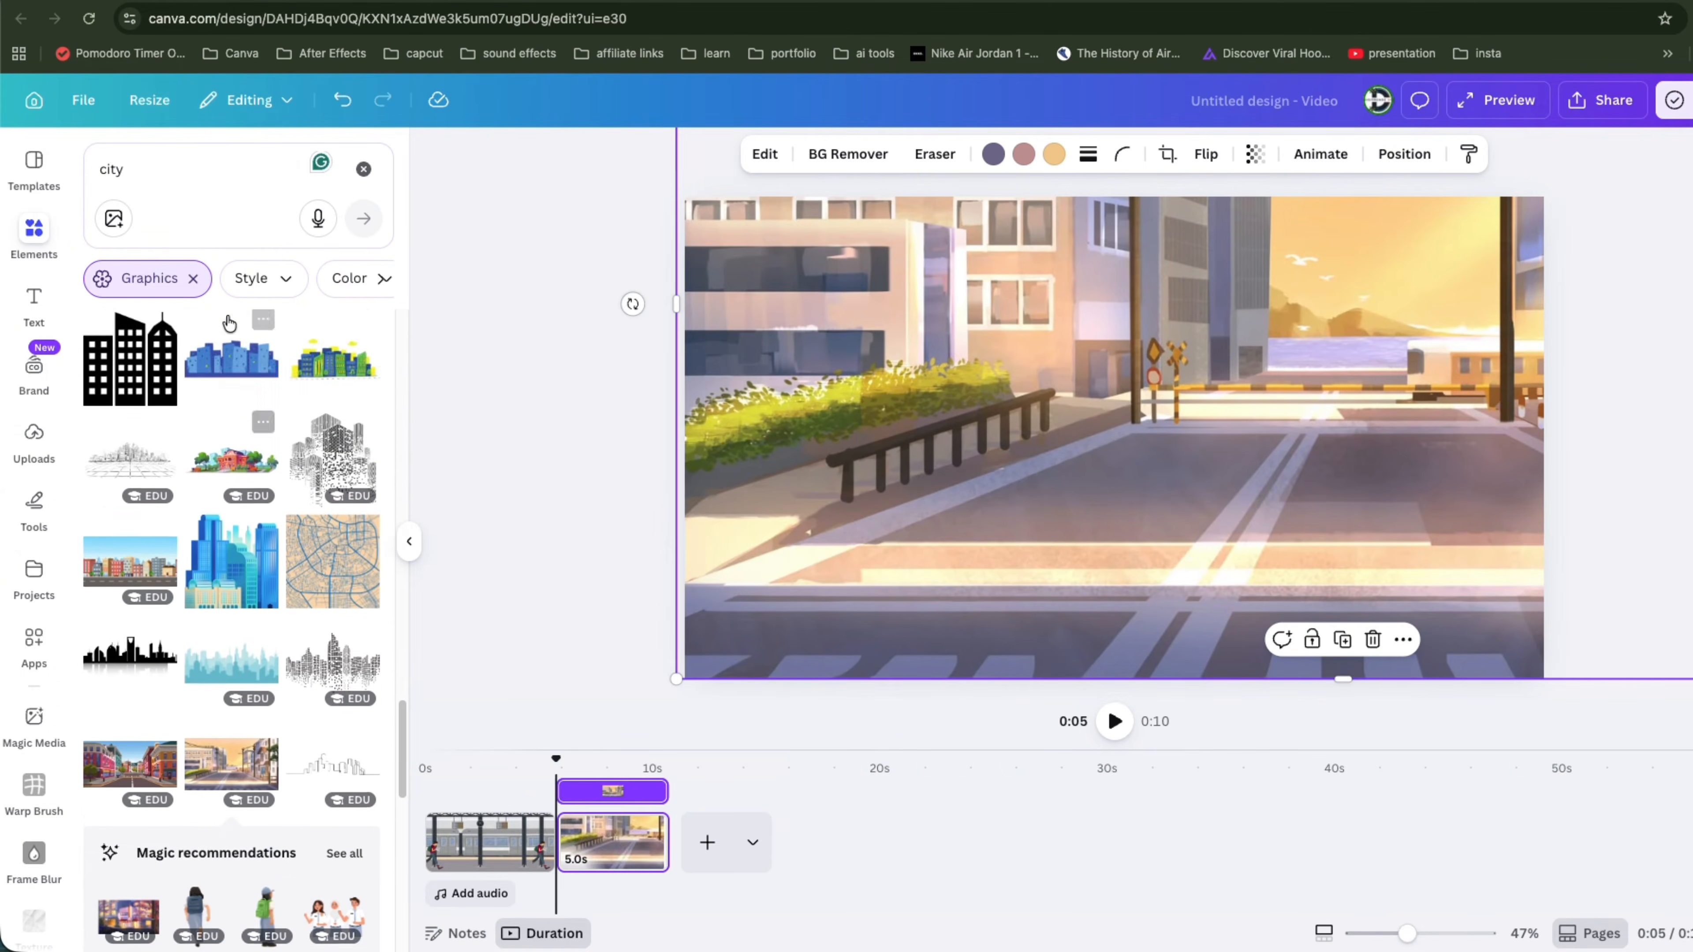
pyautogui.click(121, 167)
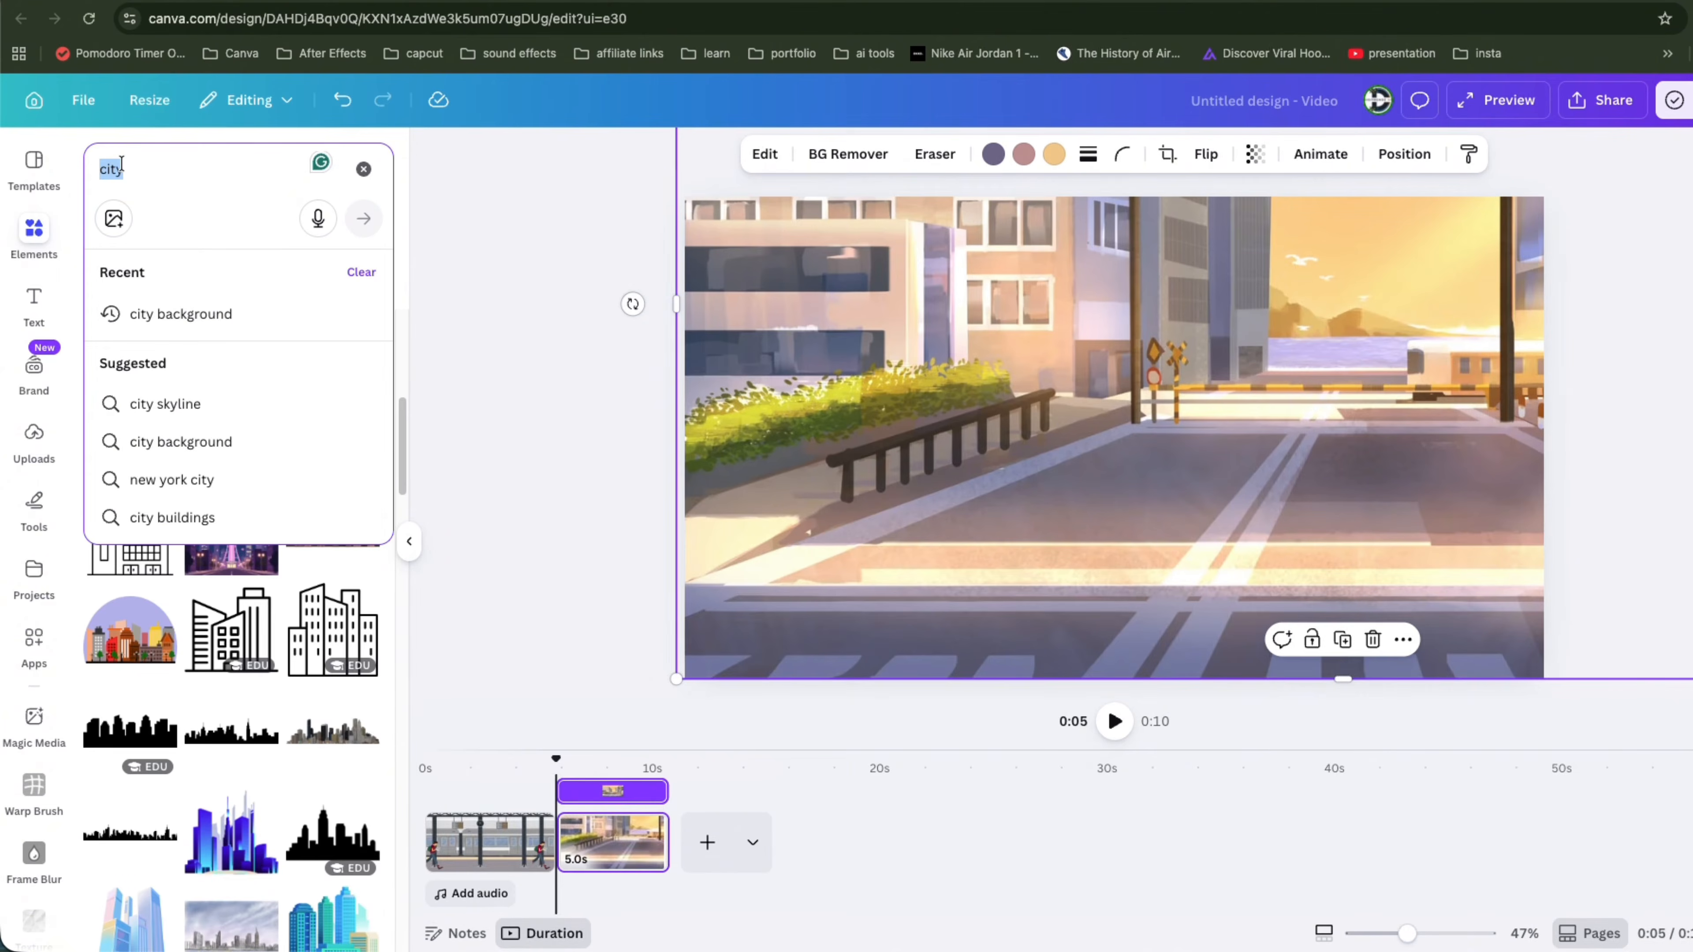
pyautogui.press('BackSpace')
pyautogui.click(166, 401)
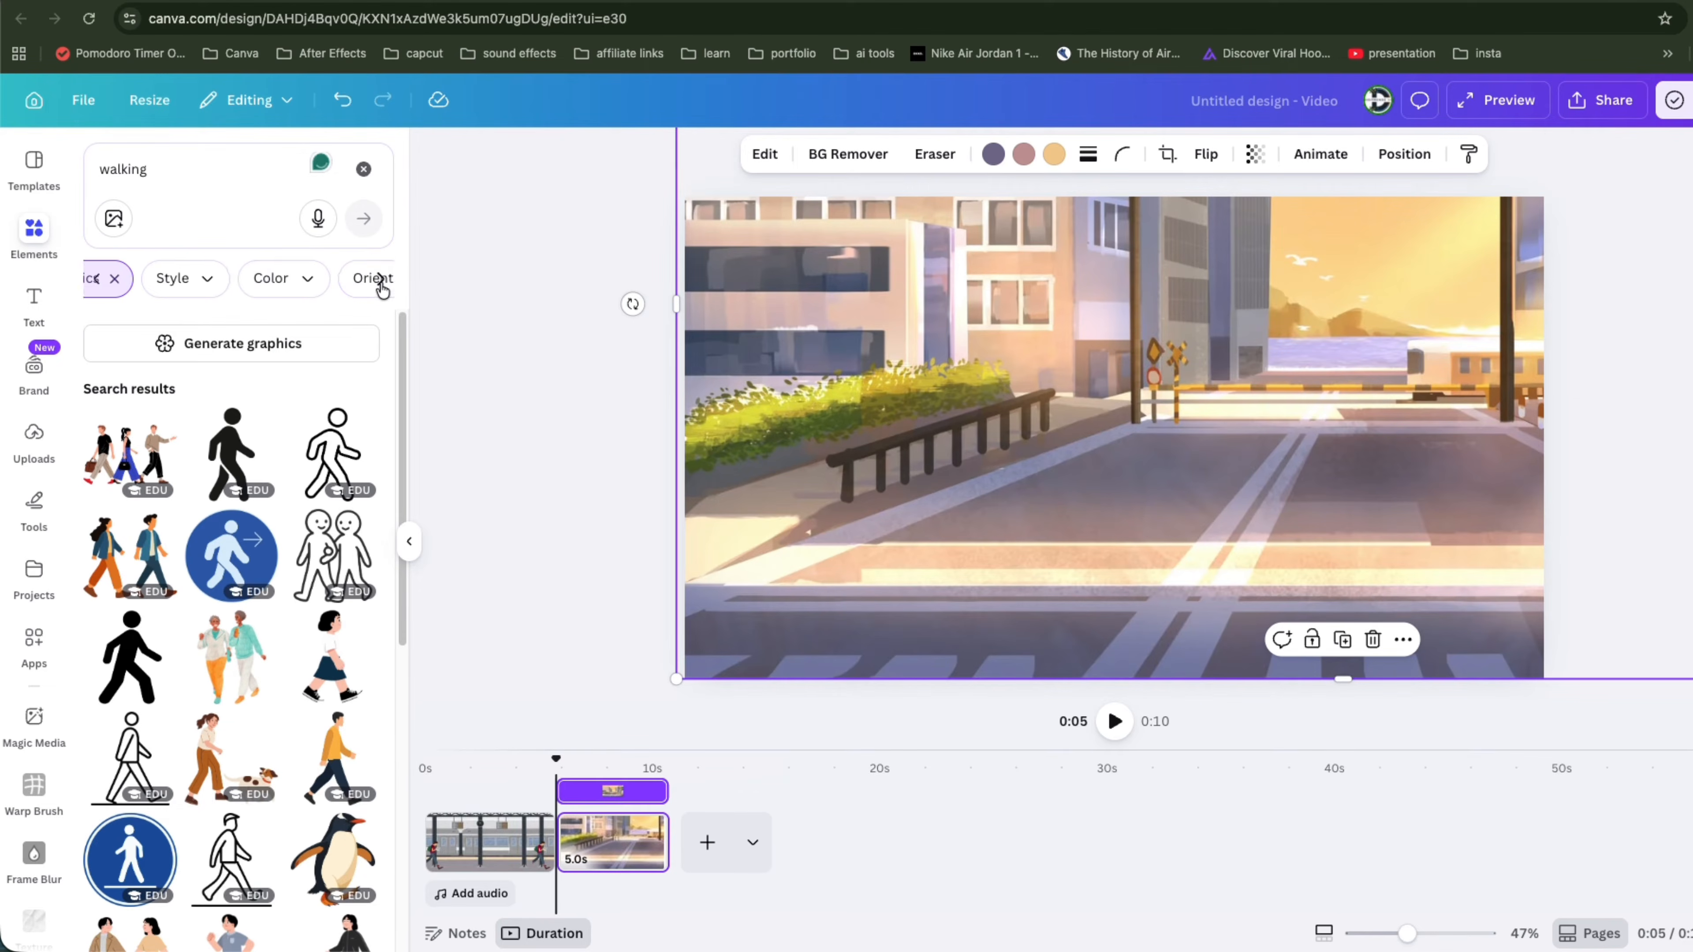
pyautogui.click(106, 362)
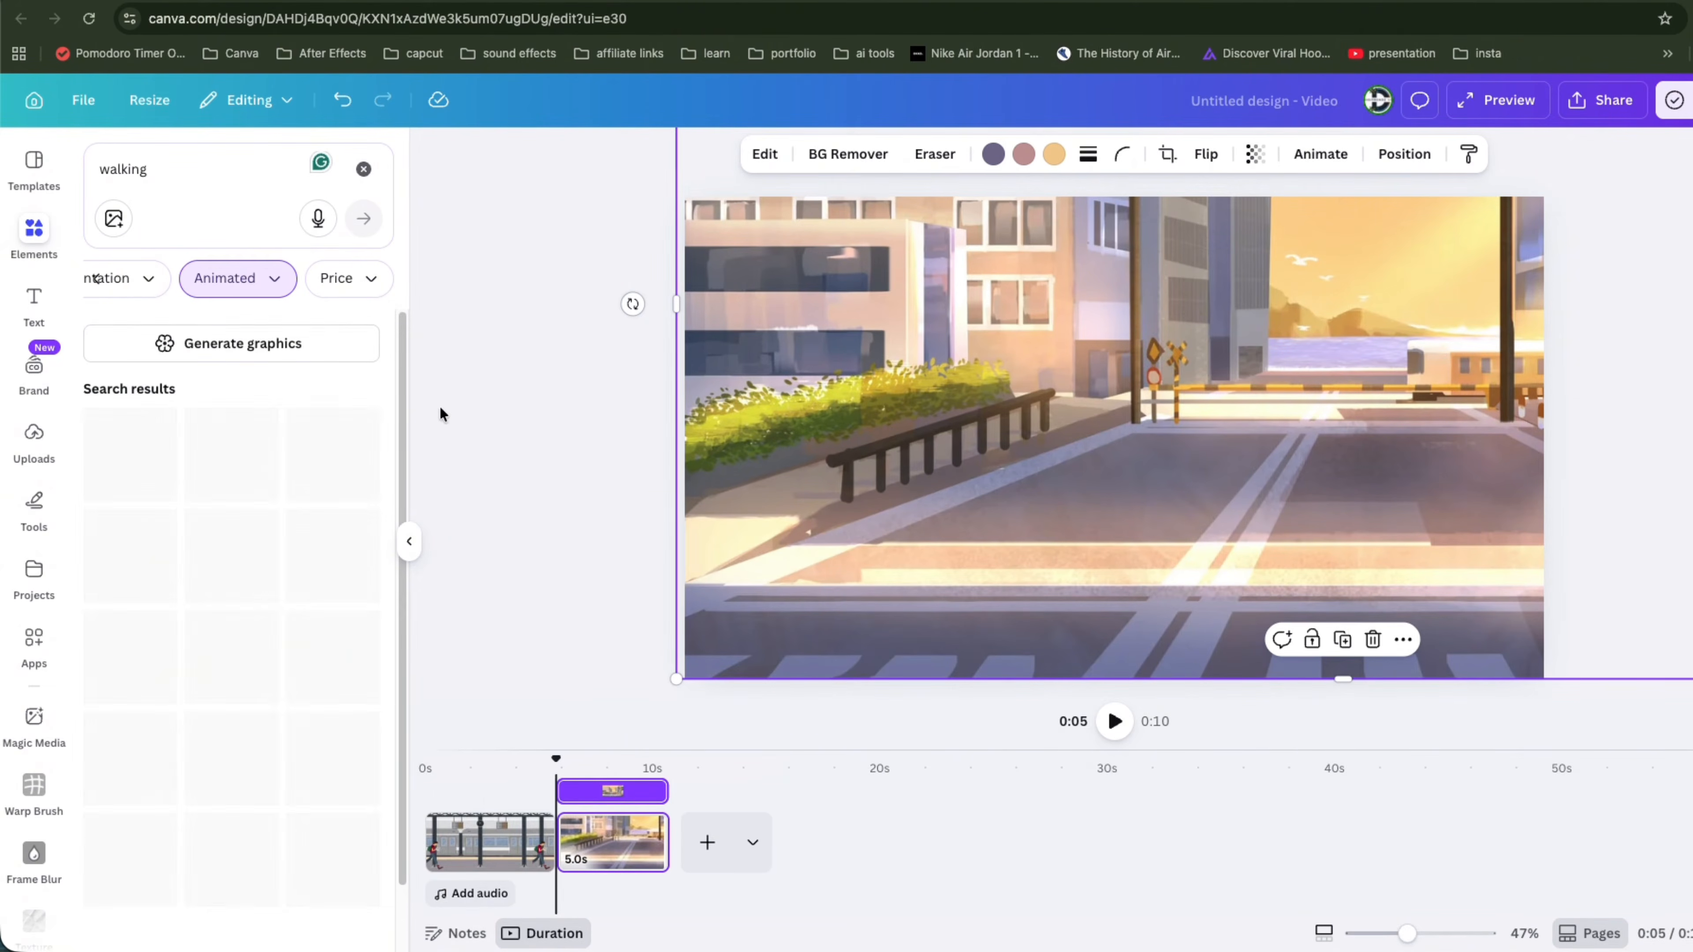
# Step: Add the animated walking man to the street page and shrink him at the left edge
pyautogui.click(232, 656)
pyautogui.moveTo(1034, 411); pyautogui.dragTo(721, 411)
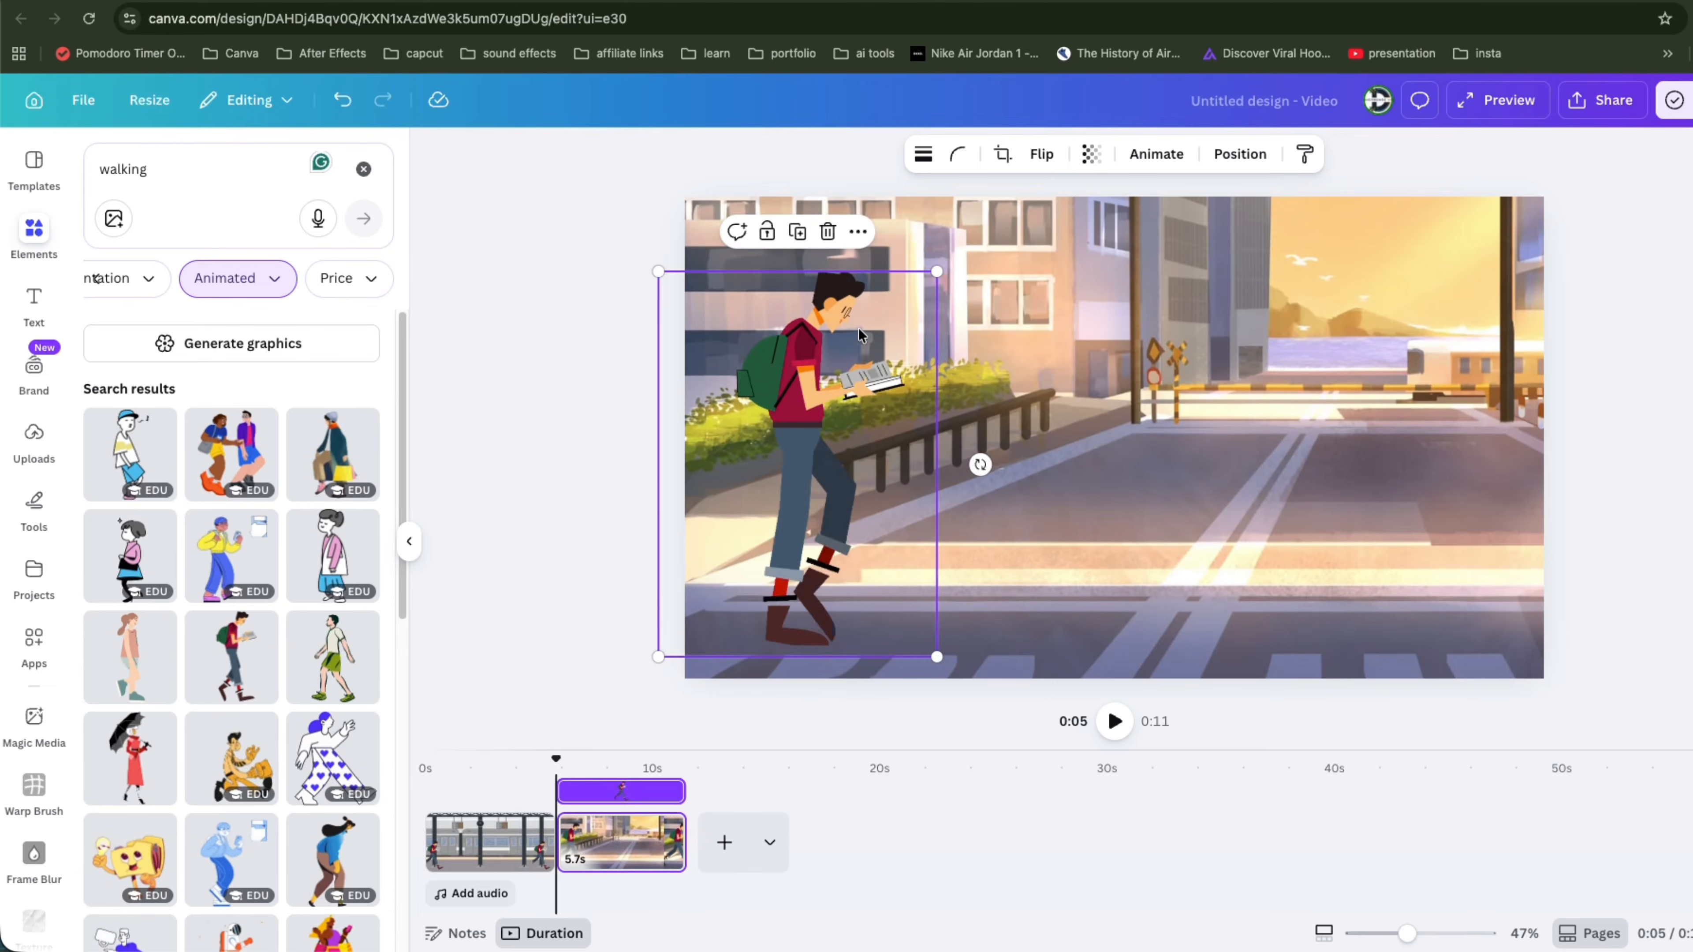
pyautogui.moveTo(940, 246); pyautogui.dragTo(774, 470)
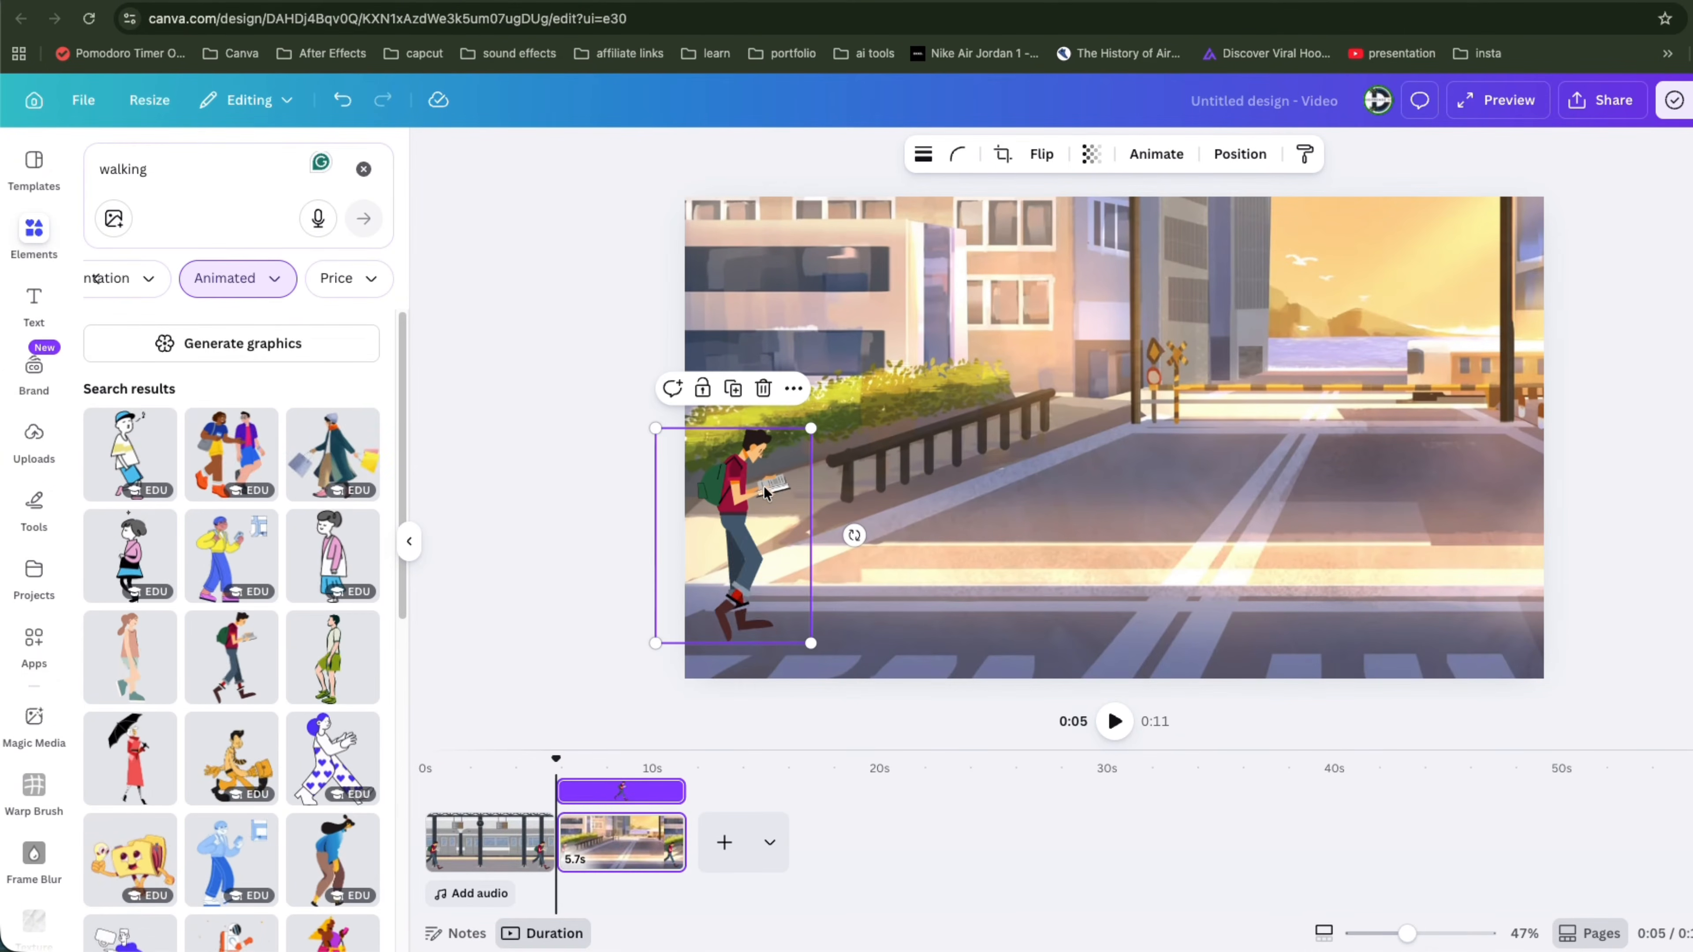
# Step: Create a custom animation panning the street background leftward across the page, with the Steady movement style
pyautogui.click(1009, 294)
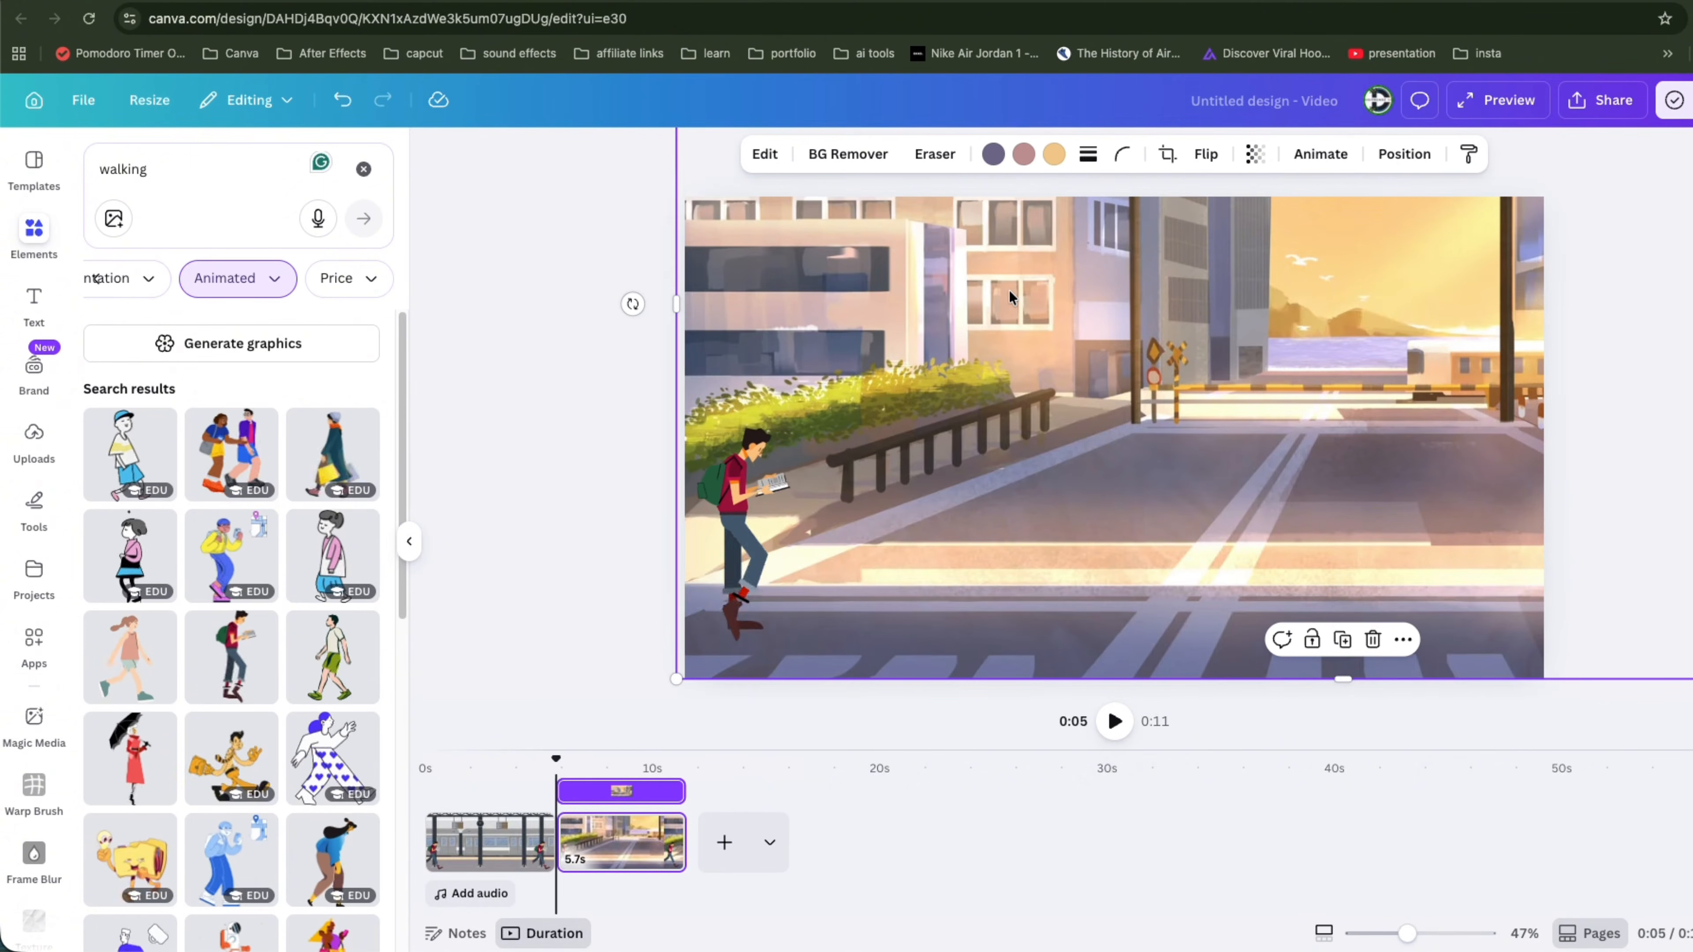
pyautogui.click(1296, 156)
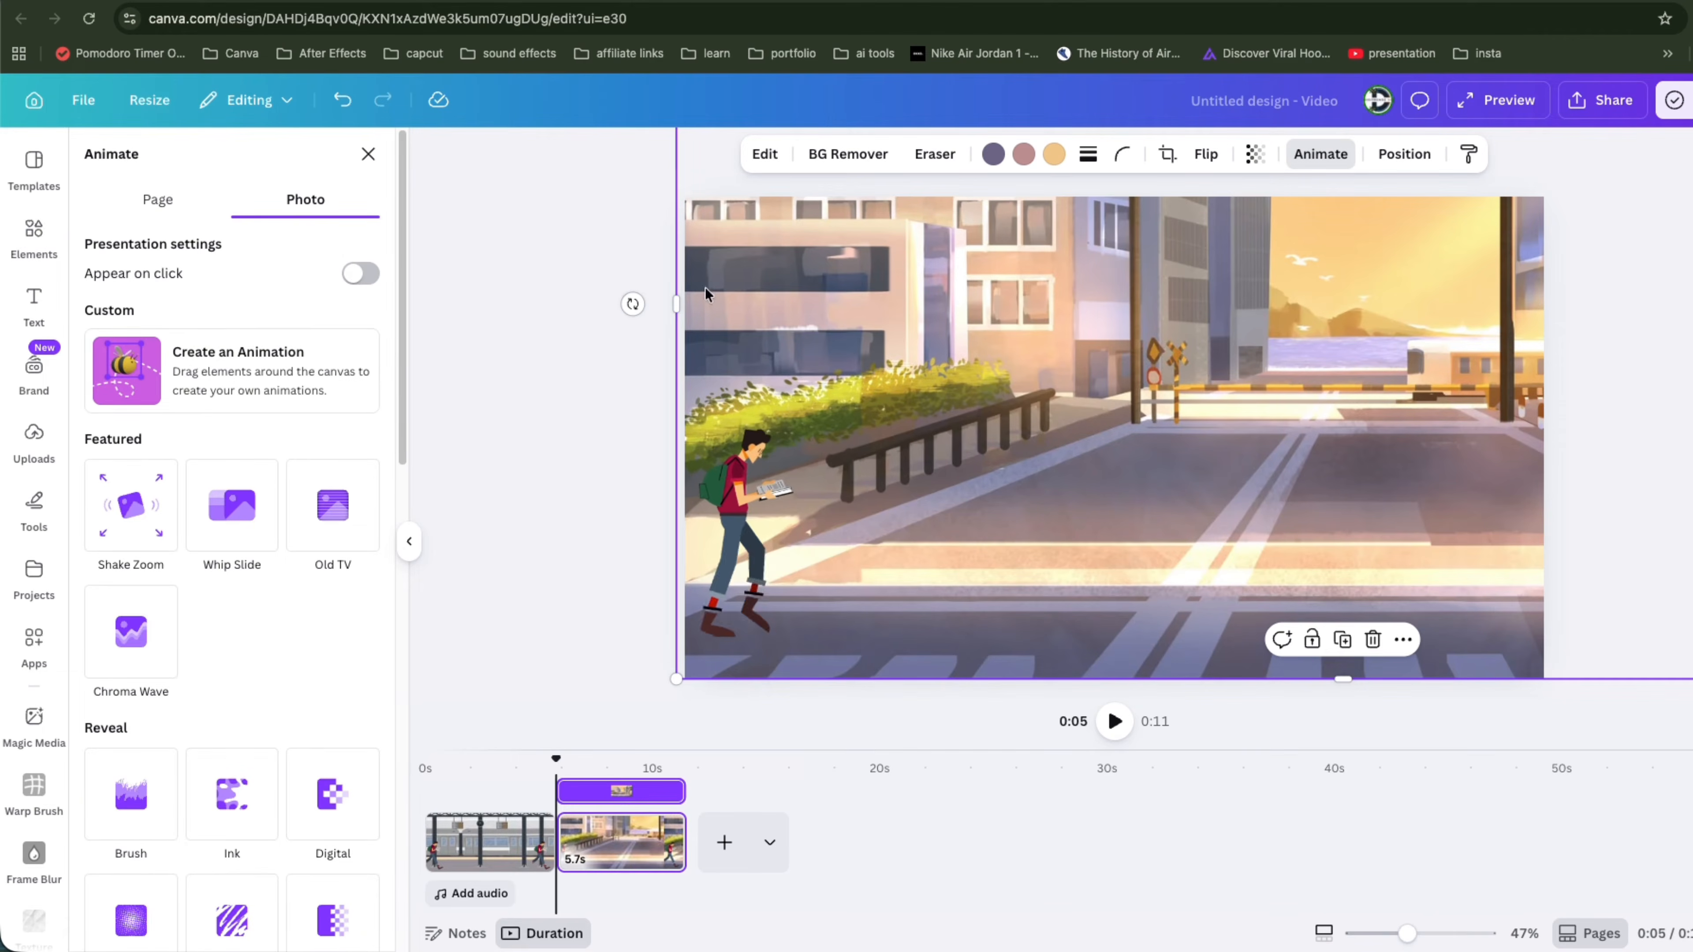
pyautogui.click(322, 365)
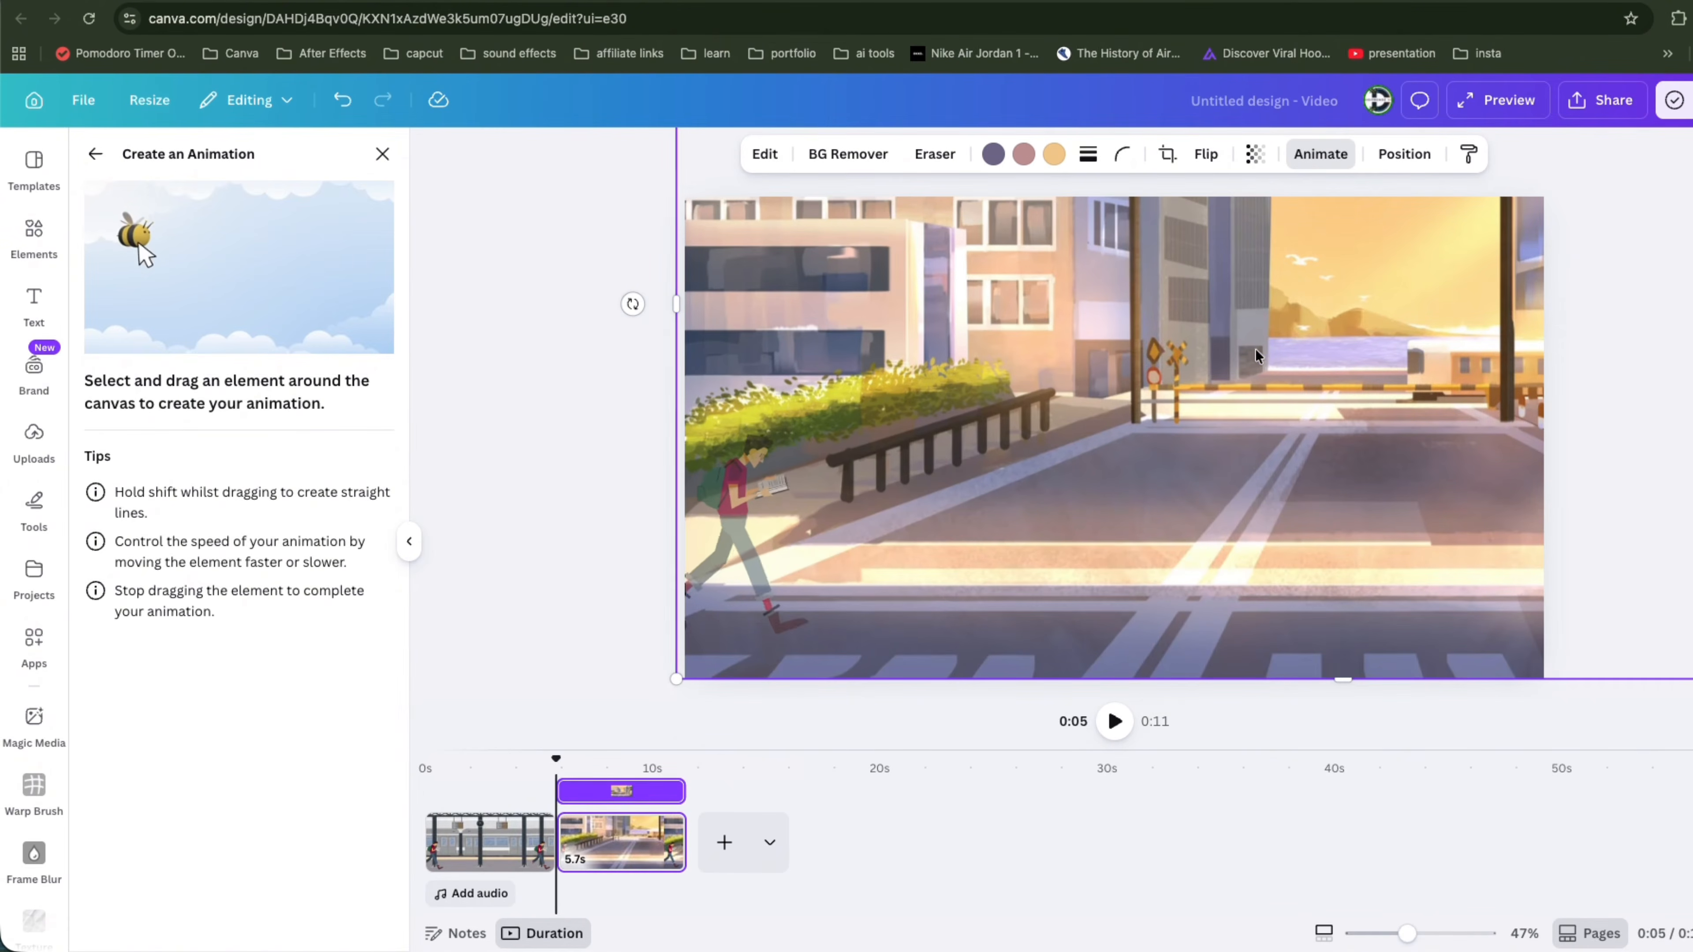
pyautogui.moveTo(1335, 326)
pyautogui.mouseDown()
pyautogui.moveTo(1104, 368)
pyautogui.moveTo(785, 365)
pyautogui.mouseUp()
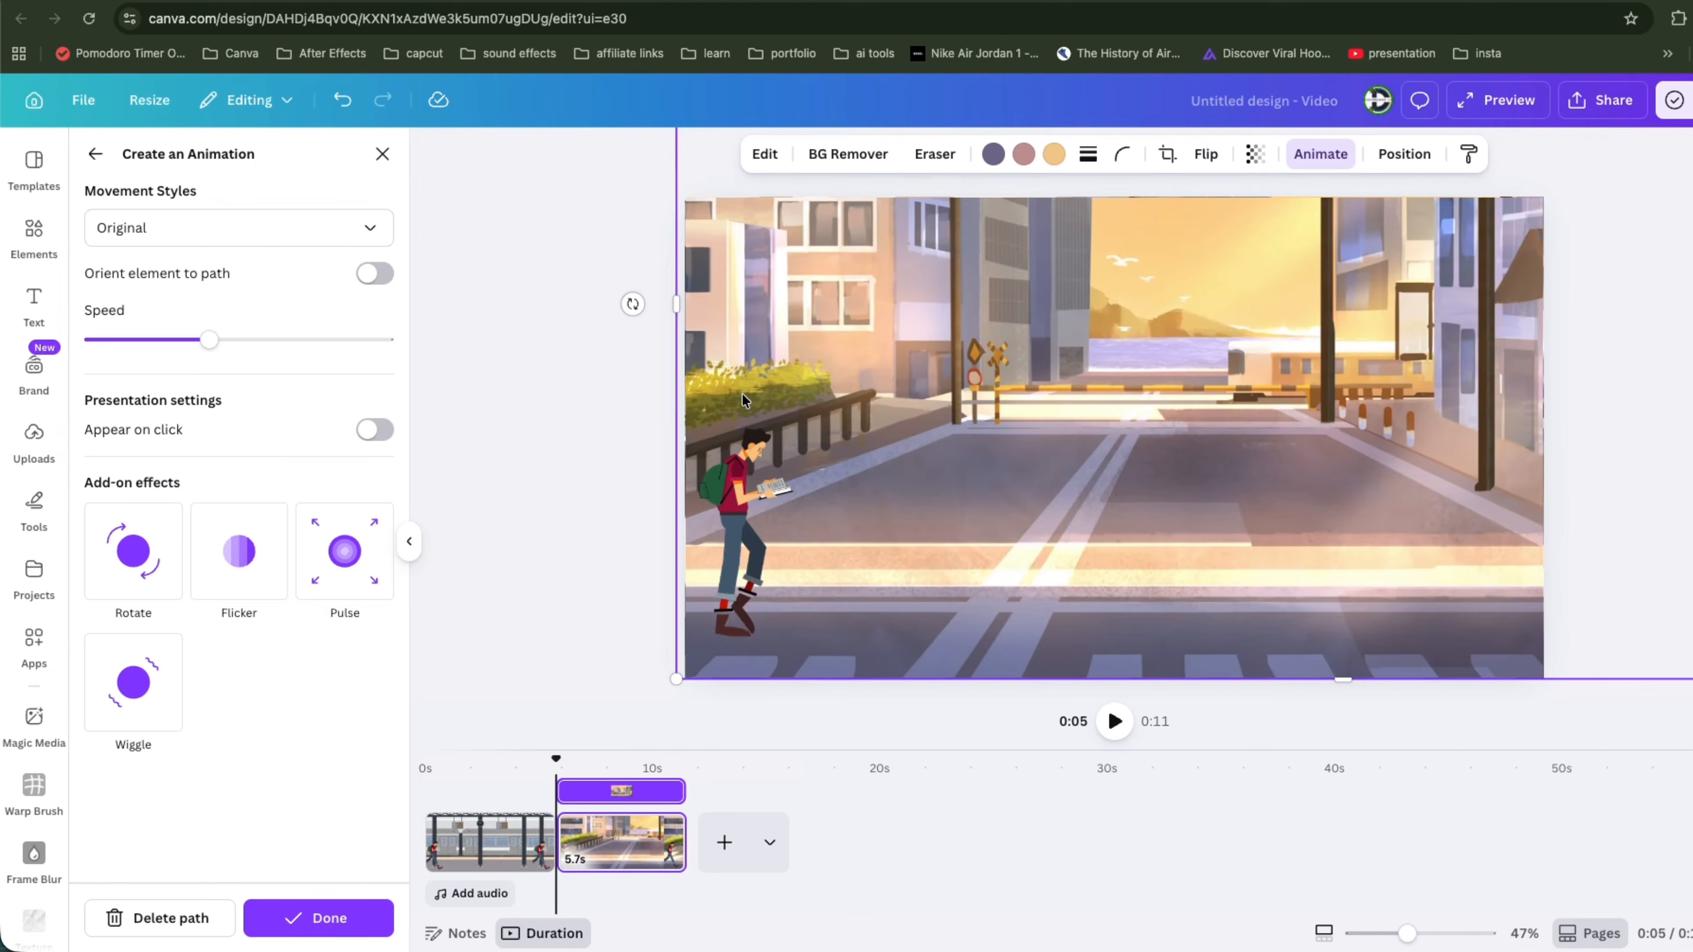
pyautogui.click(250, 234)
pyautogui.click(219, 355)
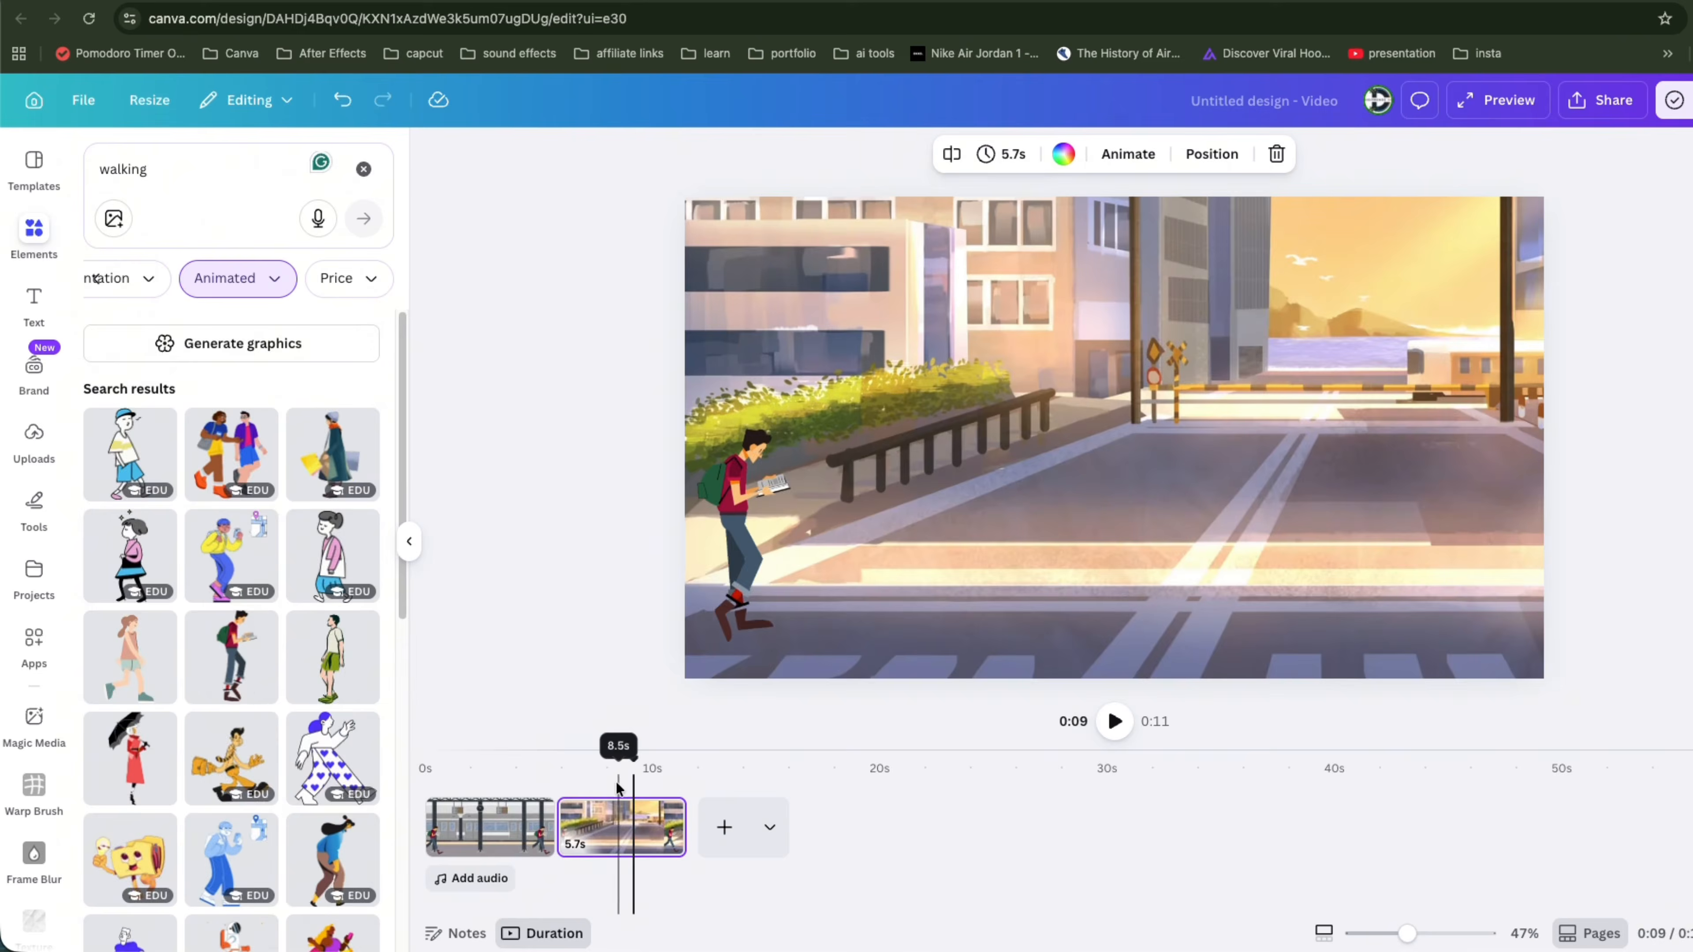
# Step: Play back the street page to preview the background pan
pyautogui.click(593, 787)
pyautogui.press('space')
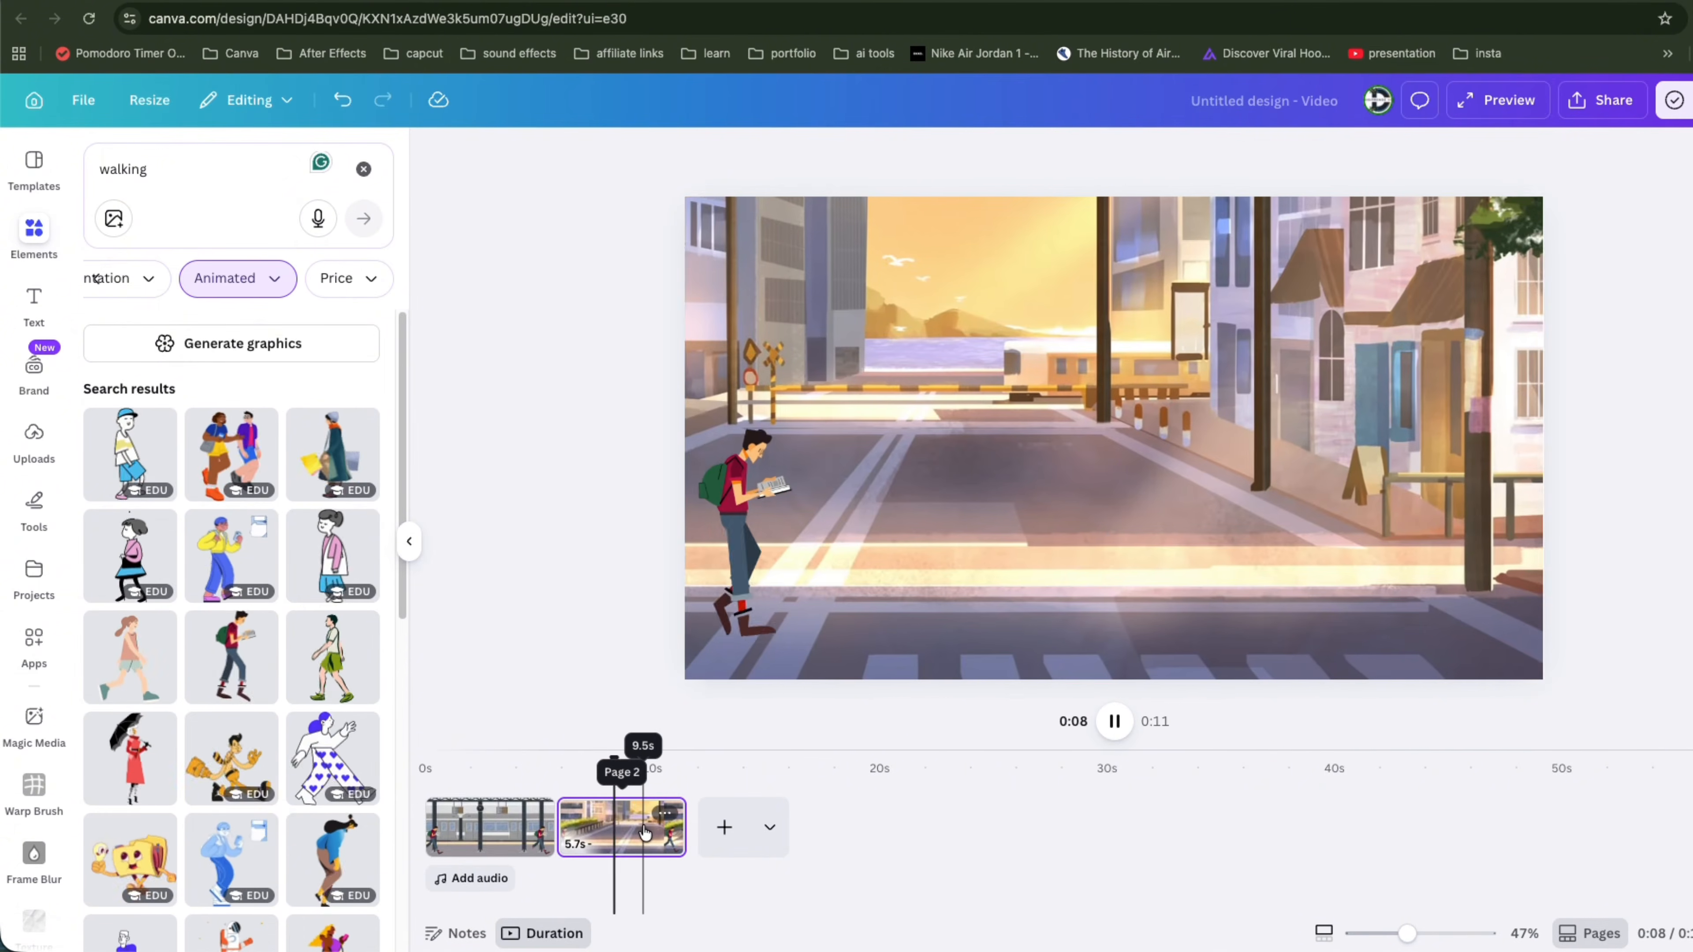
pyautogui.press('space')
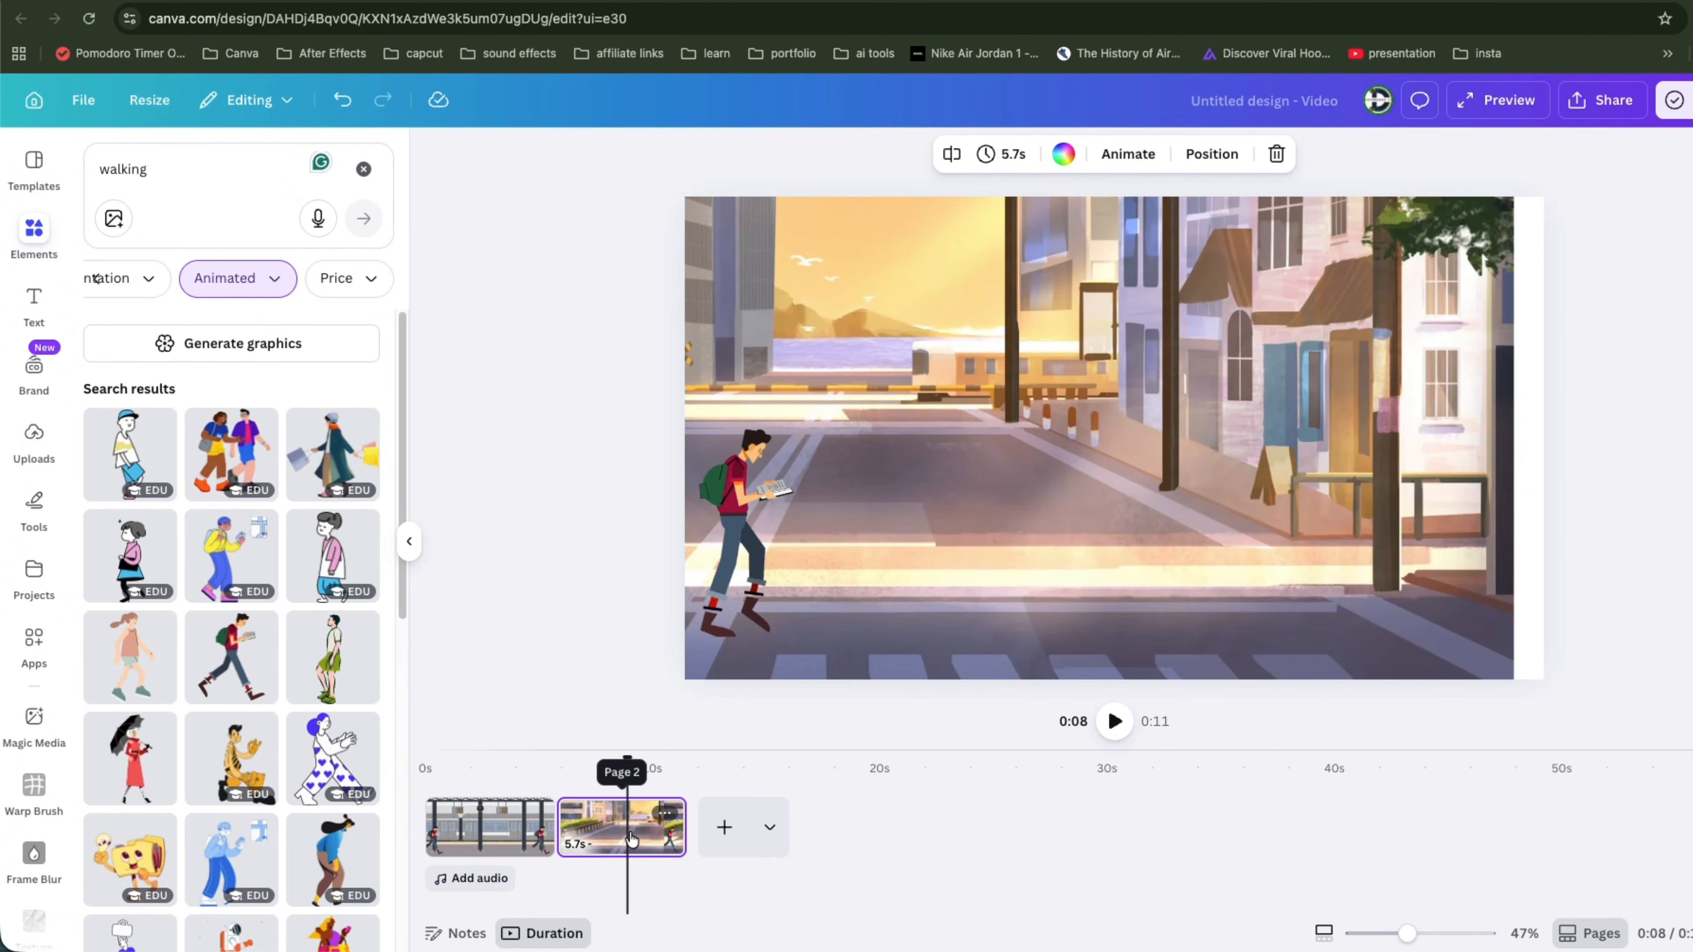
# Step: Add a new blank page after the street page and search the element graphics for city
pyautogui.press('s')
pyautogui.click(652, 830)
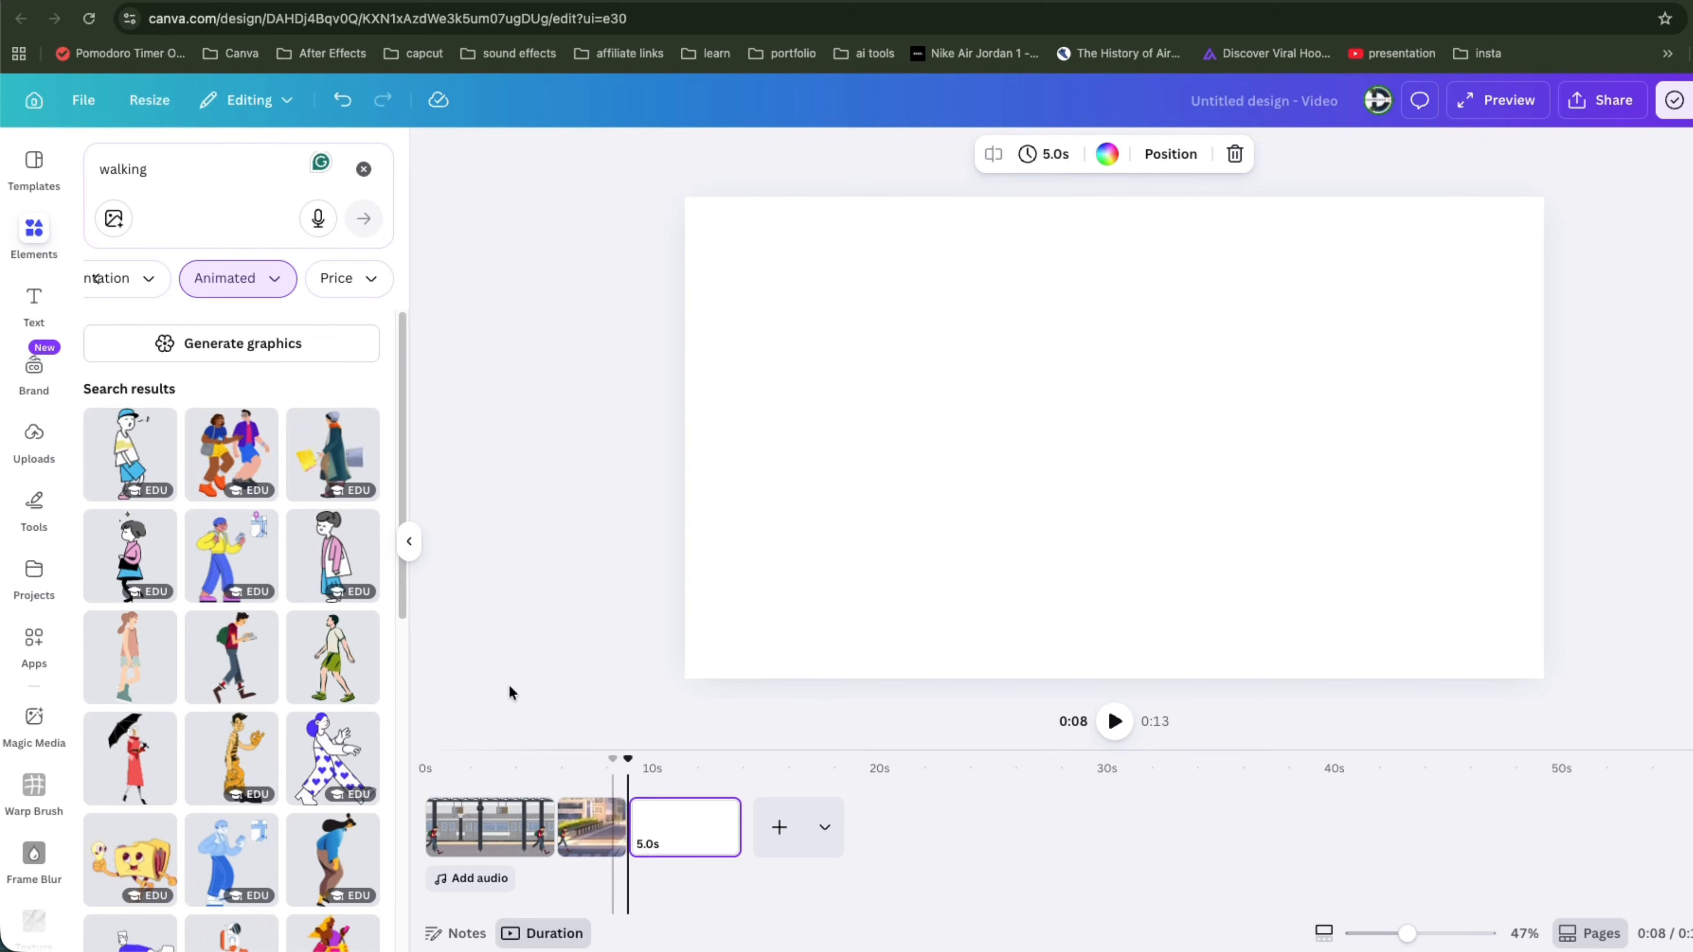
pyautogui.doubleClick(146, 172)
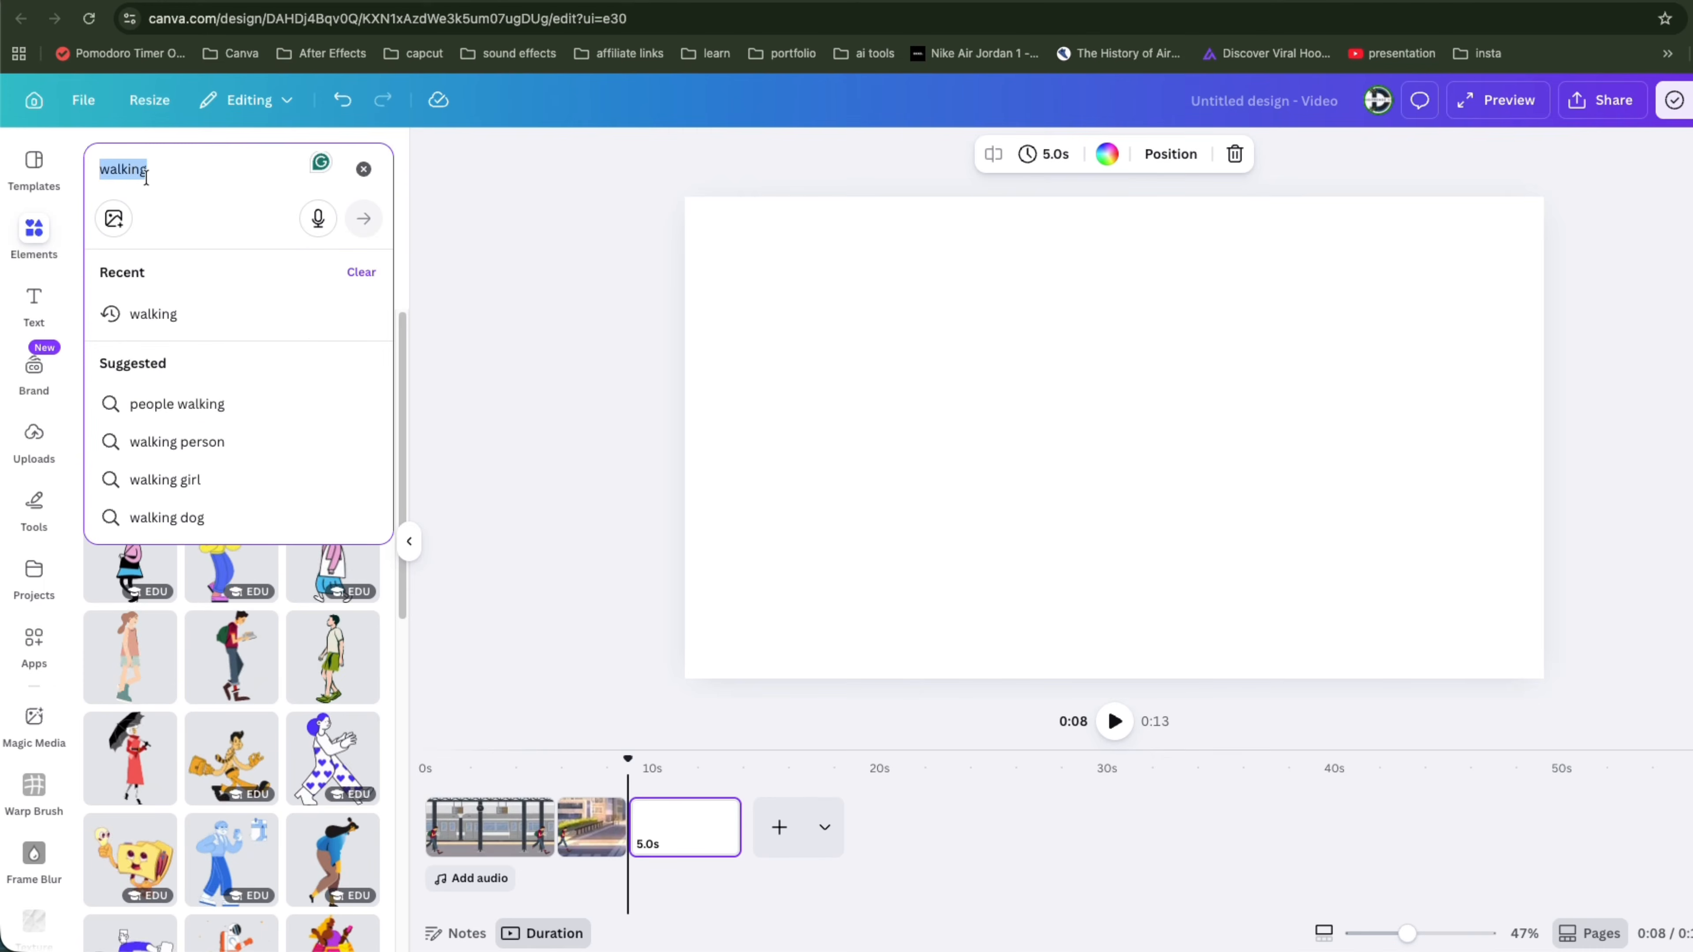
pyautogui.press('BackSpace')
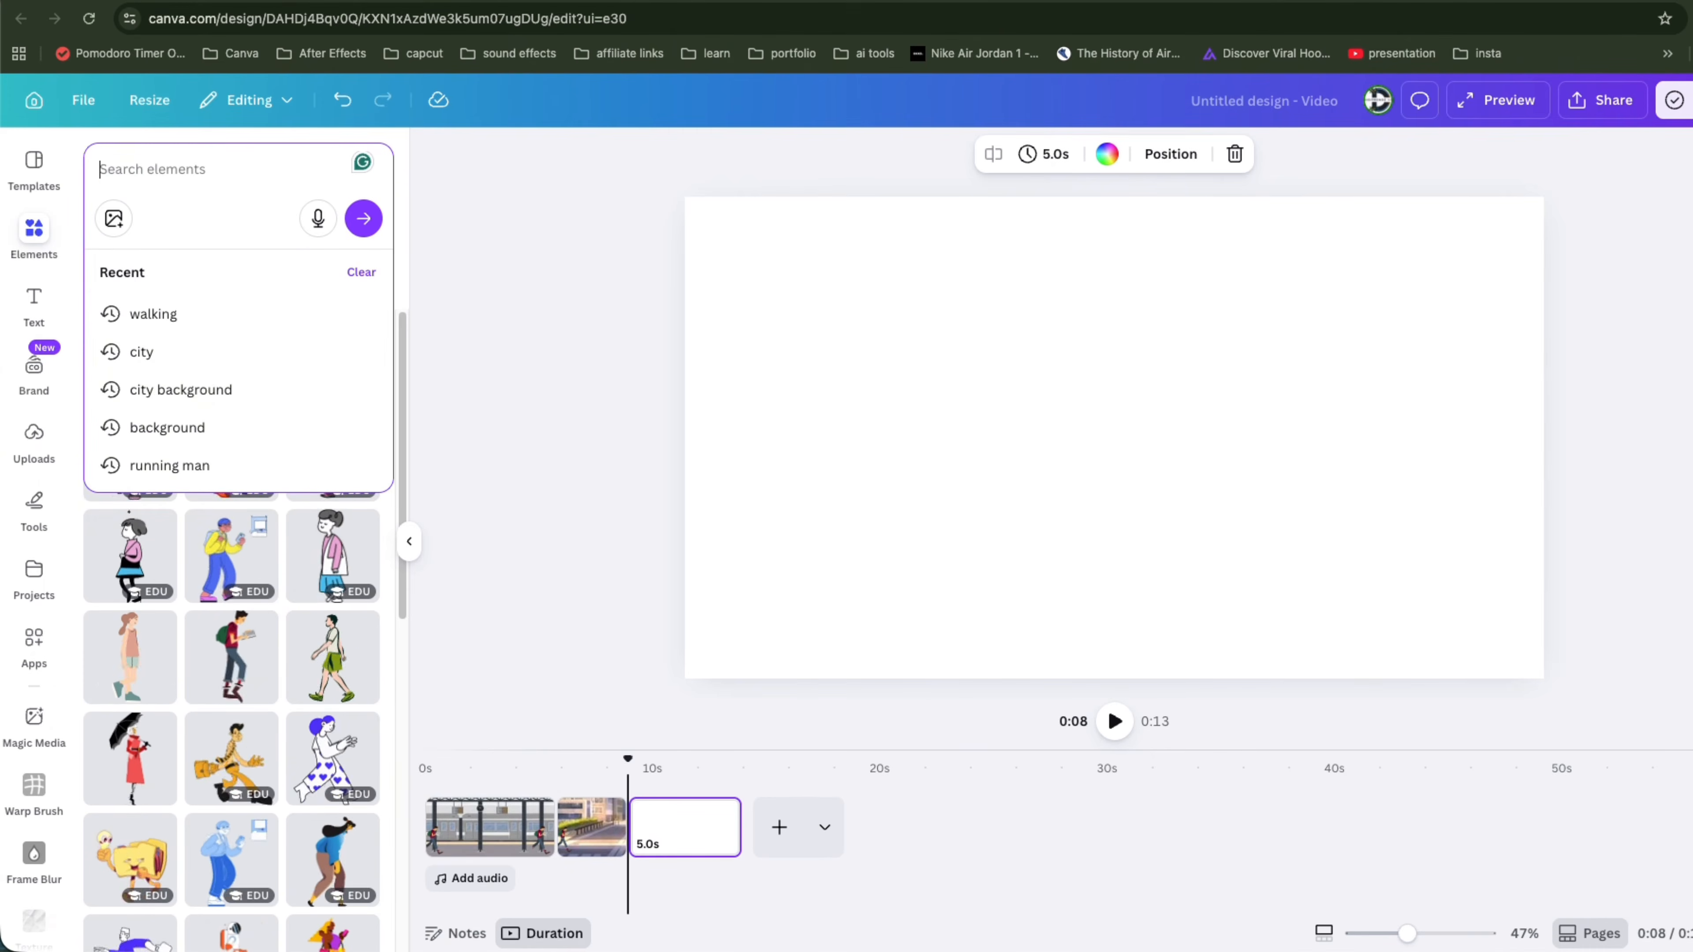
pyautogui.click(177, 389)
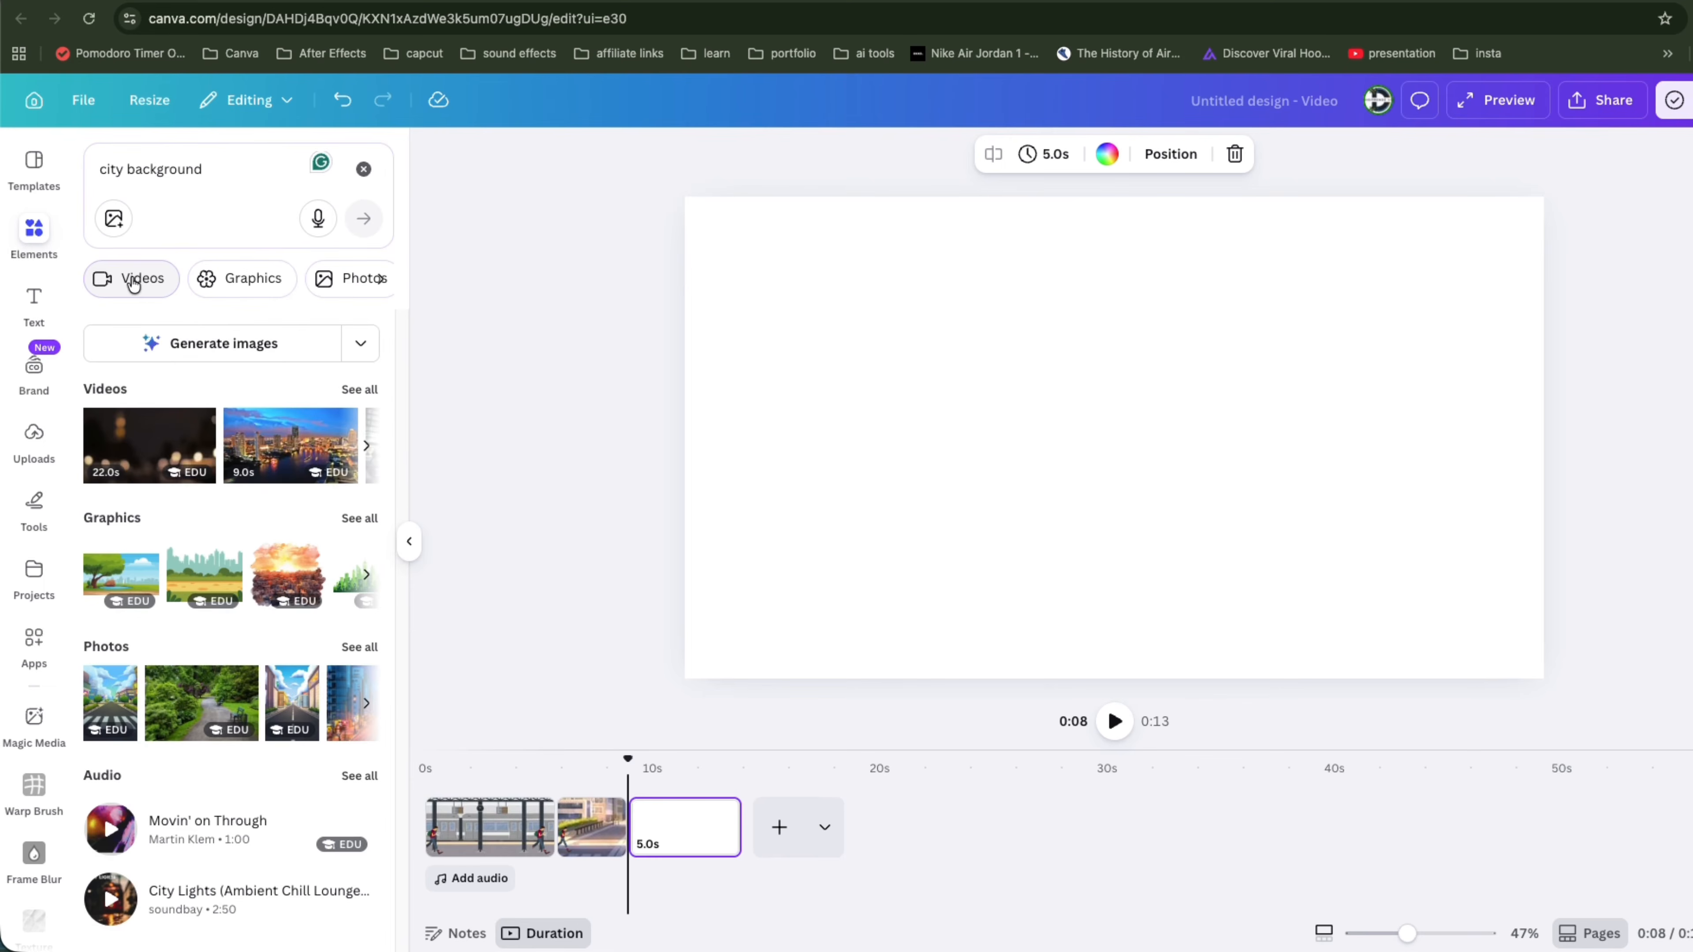
pyautogui.click(209, 281)
pyautogui.doubleClick(187, 170)
pyautogui.press('BackSpace')
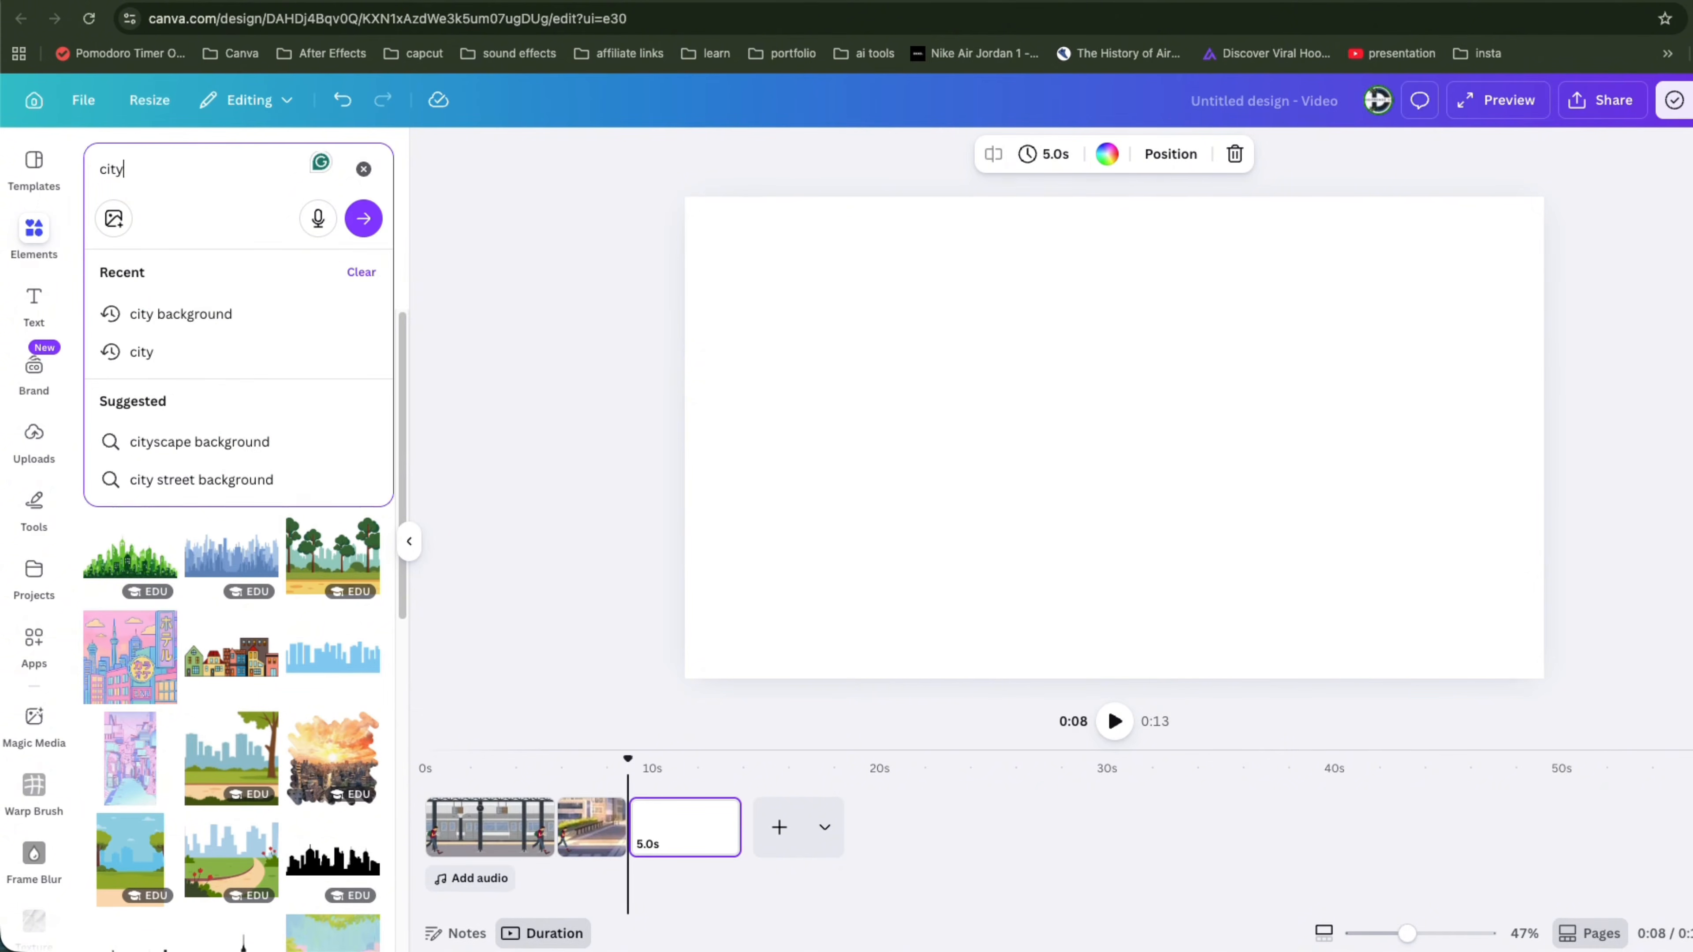
pyautogui.press('Return')
# Step: Add the flat city street skyline graphic to the new page and scale it to fill the canvas
pyautogui.scroll(-8, 265, 673)
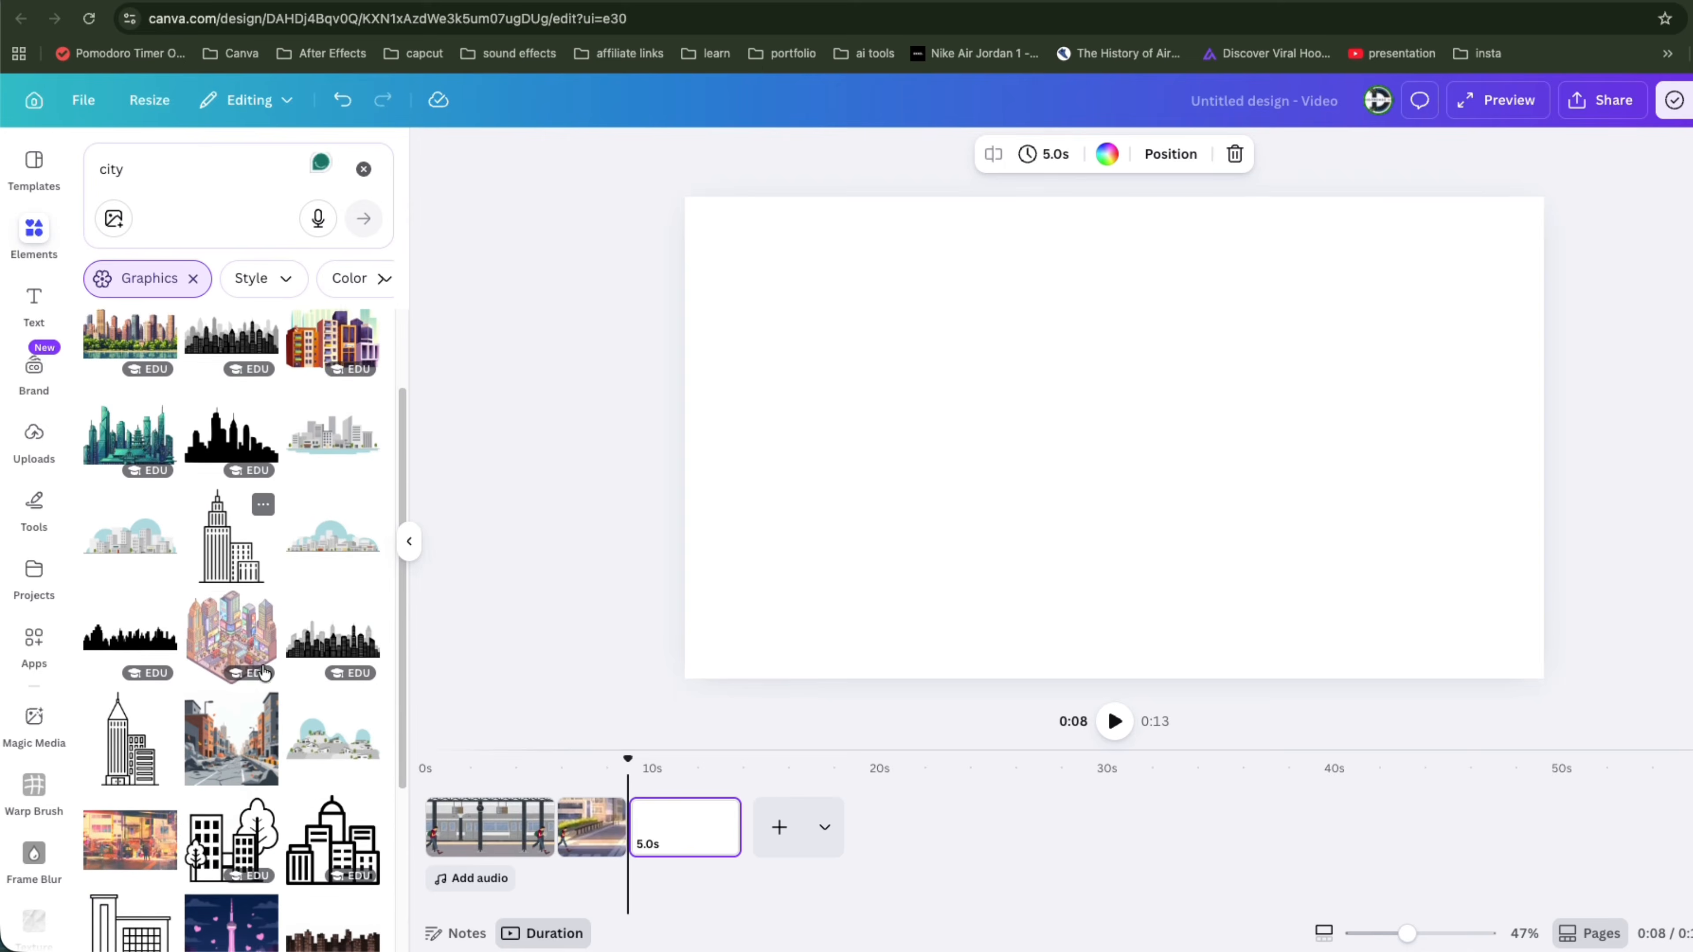
pyautogui.scroll(-3, 279, 556)
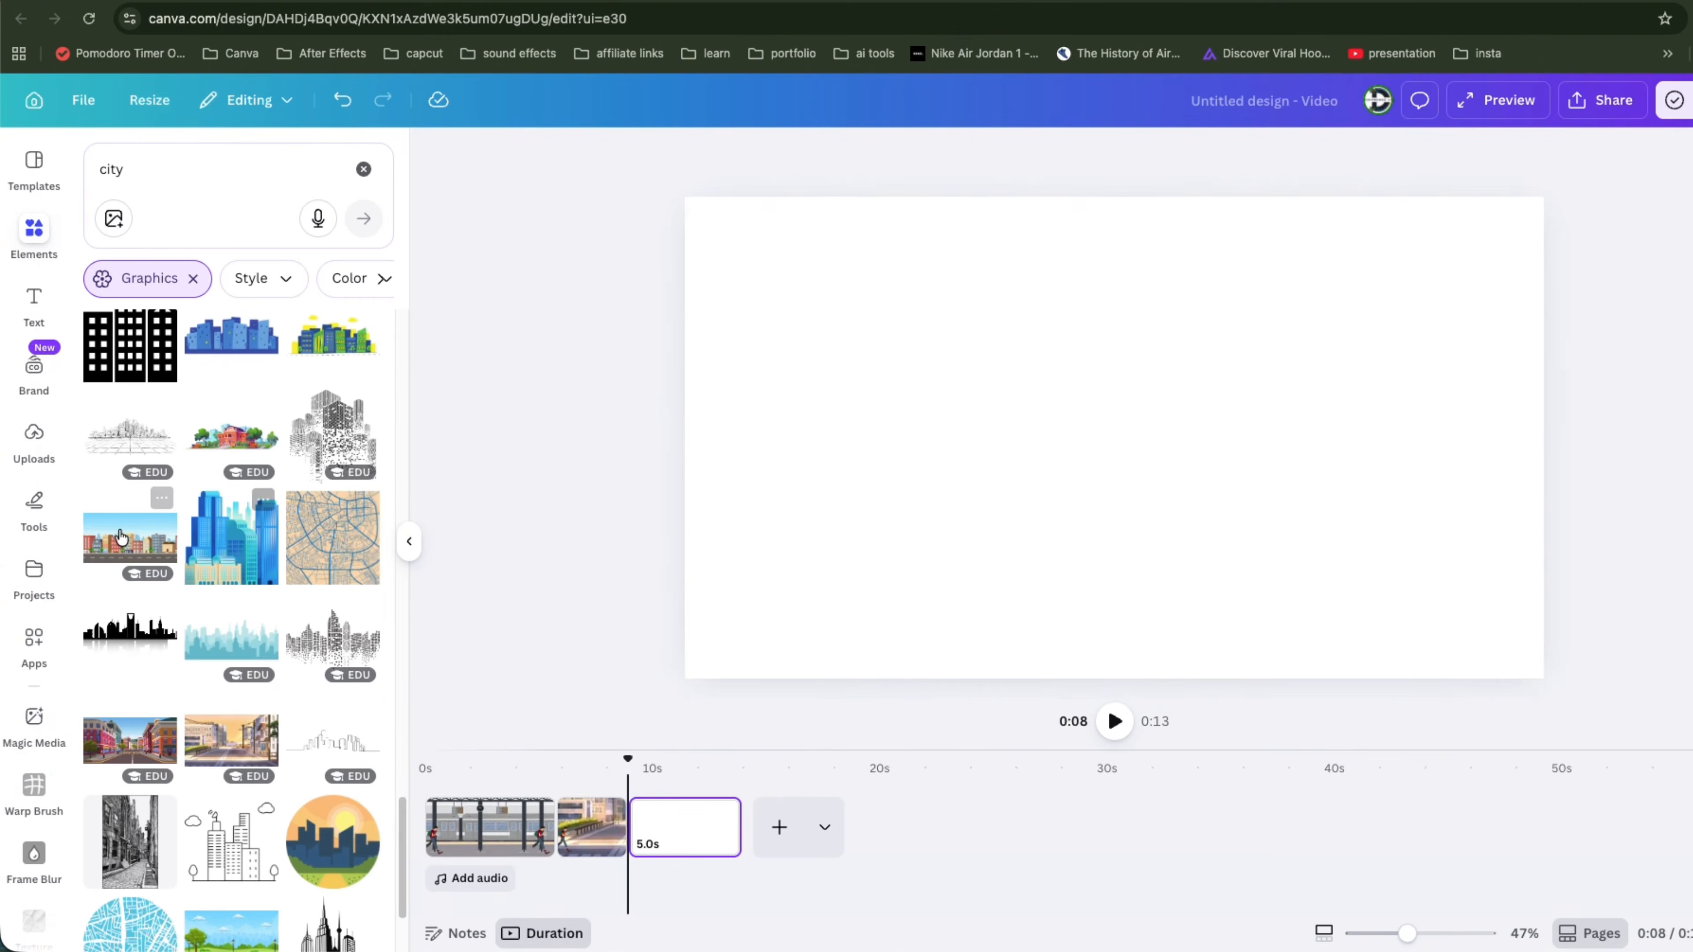
pyautogui.click(137, 535)
pyautogui.moveTo(1240, 413); pyautogui.dragTo(1184, 370)
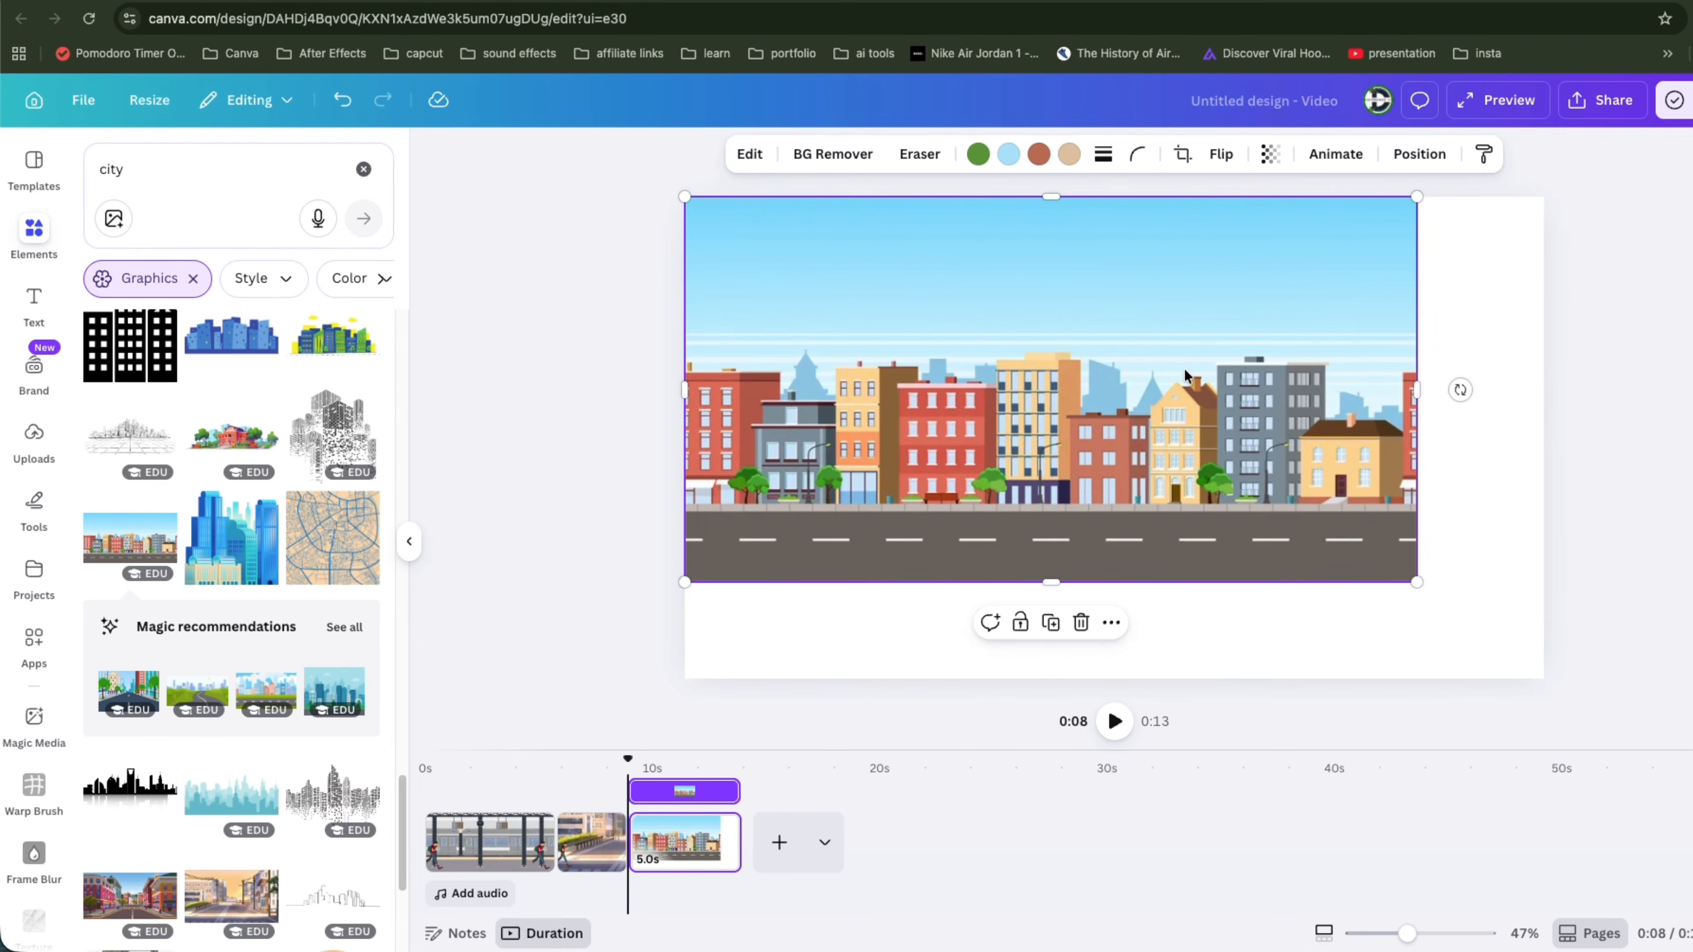
pyautogui.moveTo(1416, 584); pyautogui.dragTo(1586, 729)
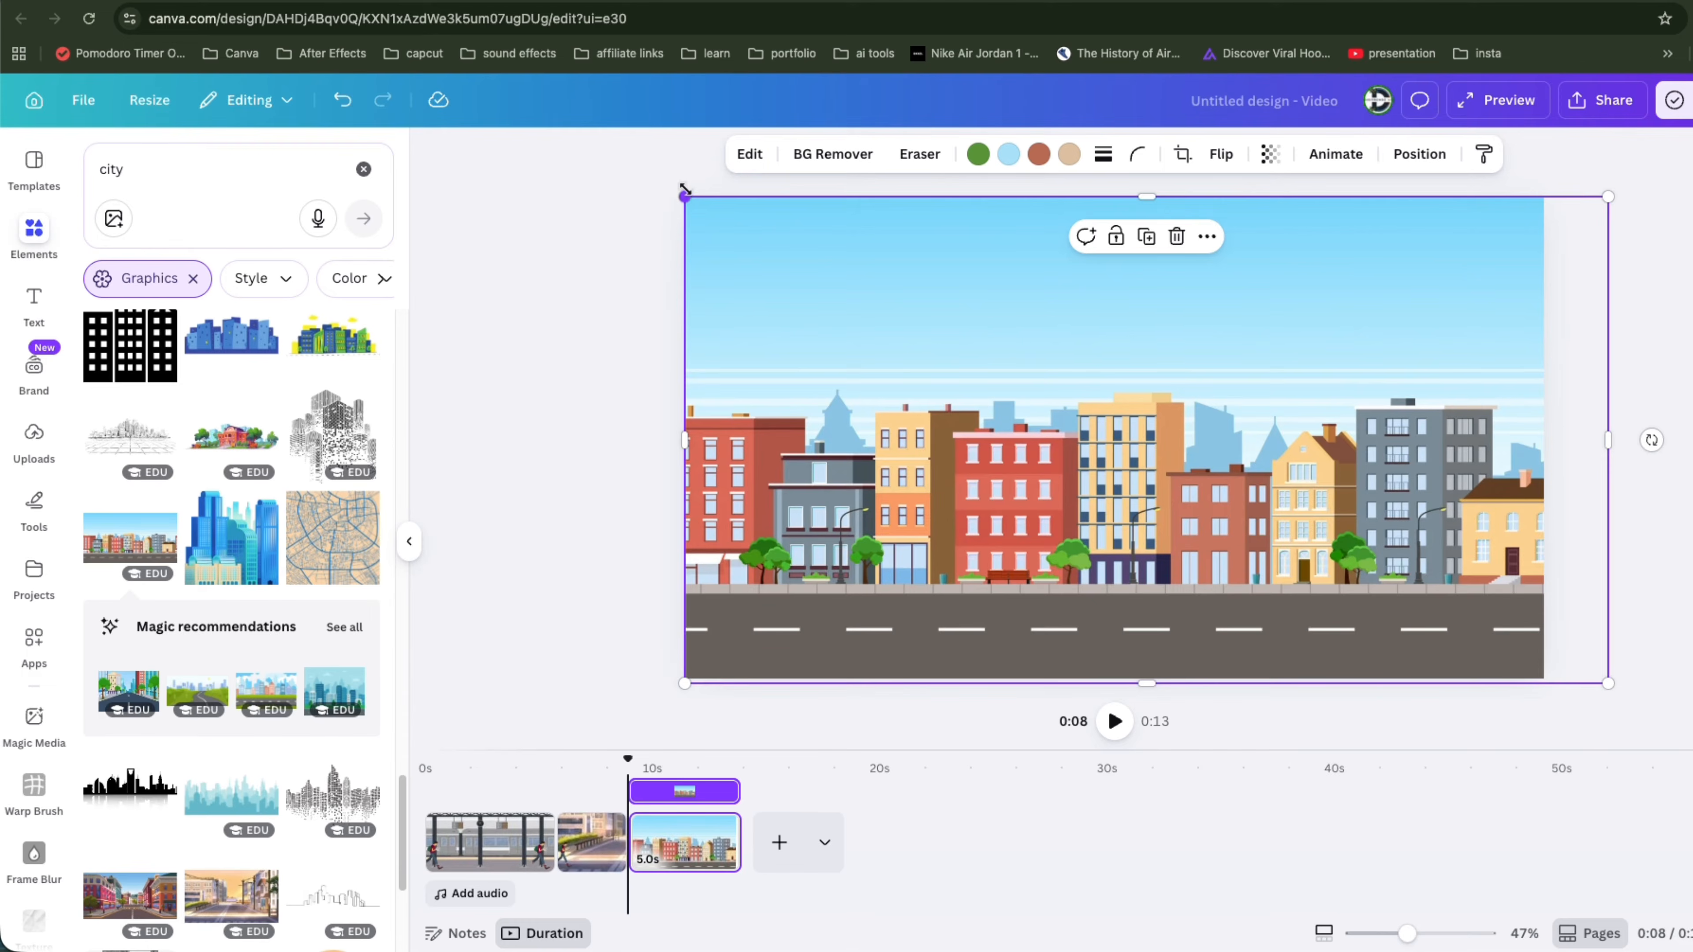
pyautogui.moveTo(685, 195); pyautogui.dragTo(665, 186)
# Step: Search the animated elements for car
pyautogui.click(154, 172)
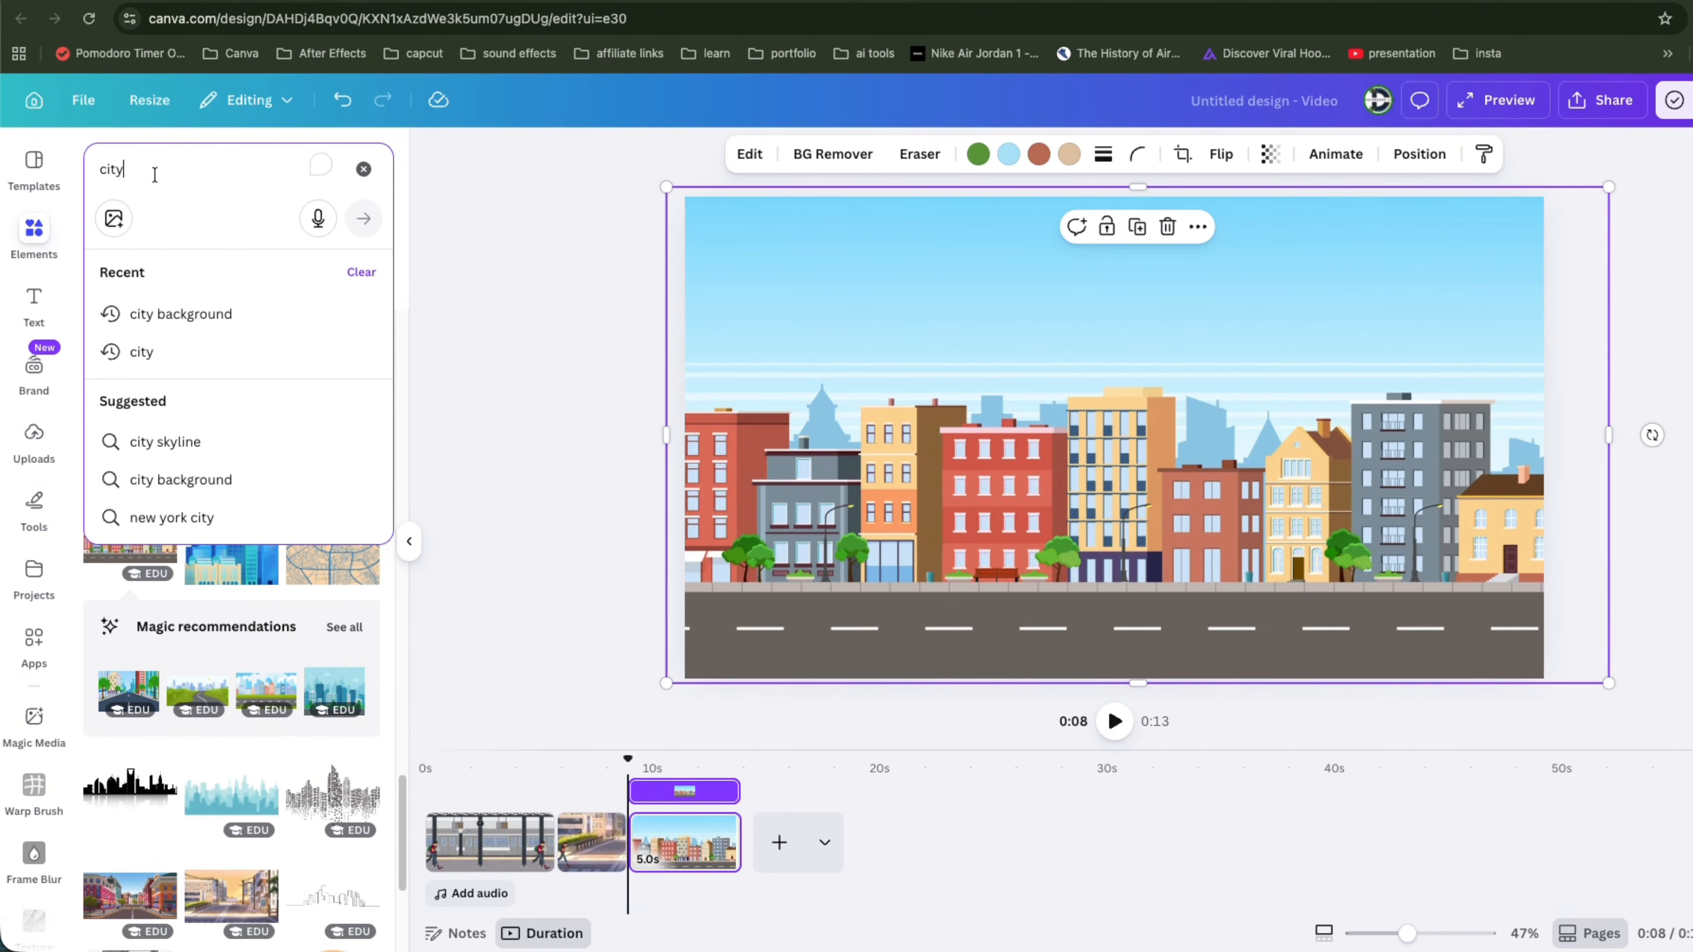
pyautogui.press('BackSpace')
pyautogui.press('BackSpace')
pyautogui.press('BackSpace')
pyautogui.press('BackSpace')
pyautogui.write('car')
pyautogui.press('Return')
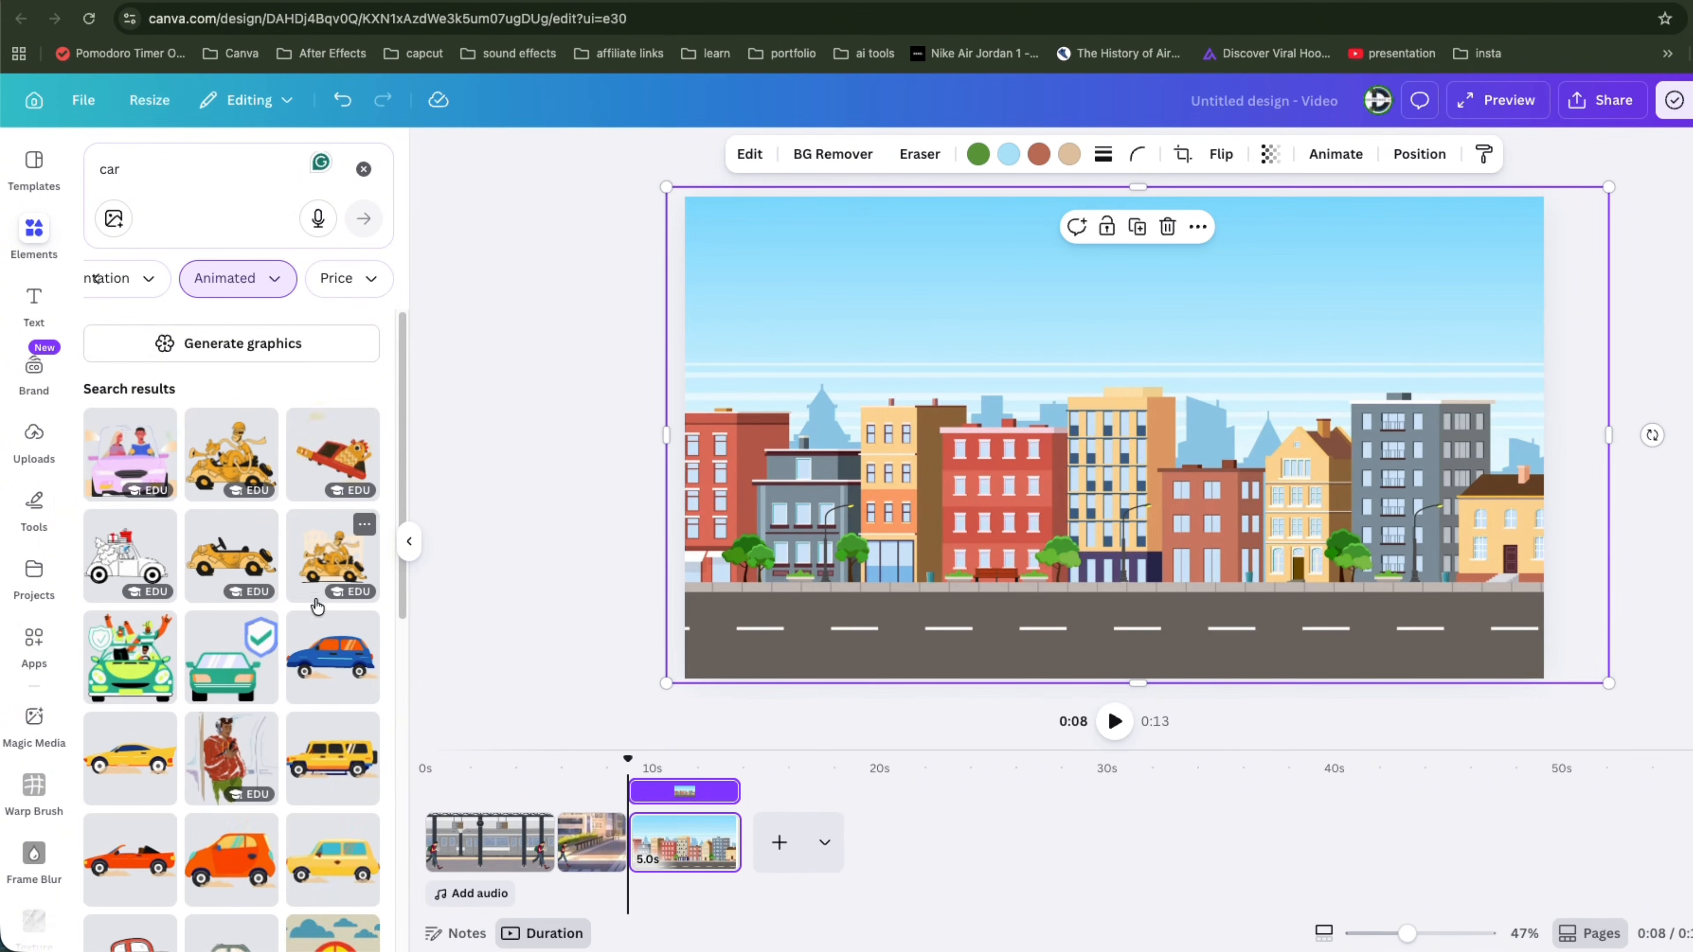
# Step: Add the animated yellow SUV to the city page and shrink it onto the road's right end
pyautogui.scroll(-9, 320, 667)
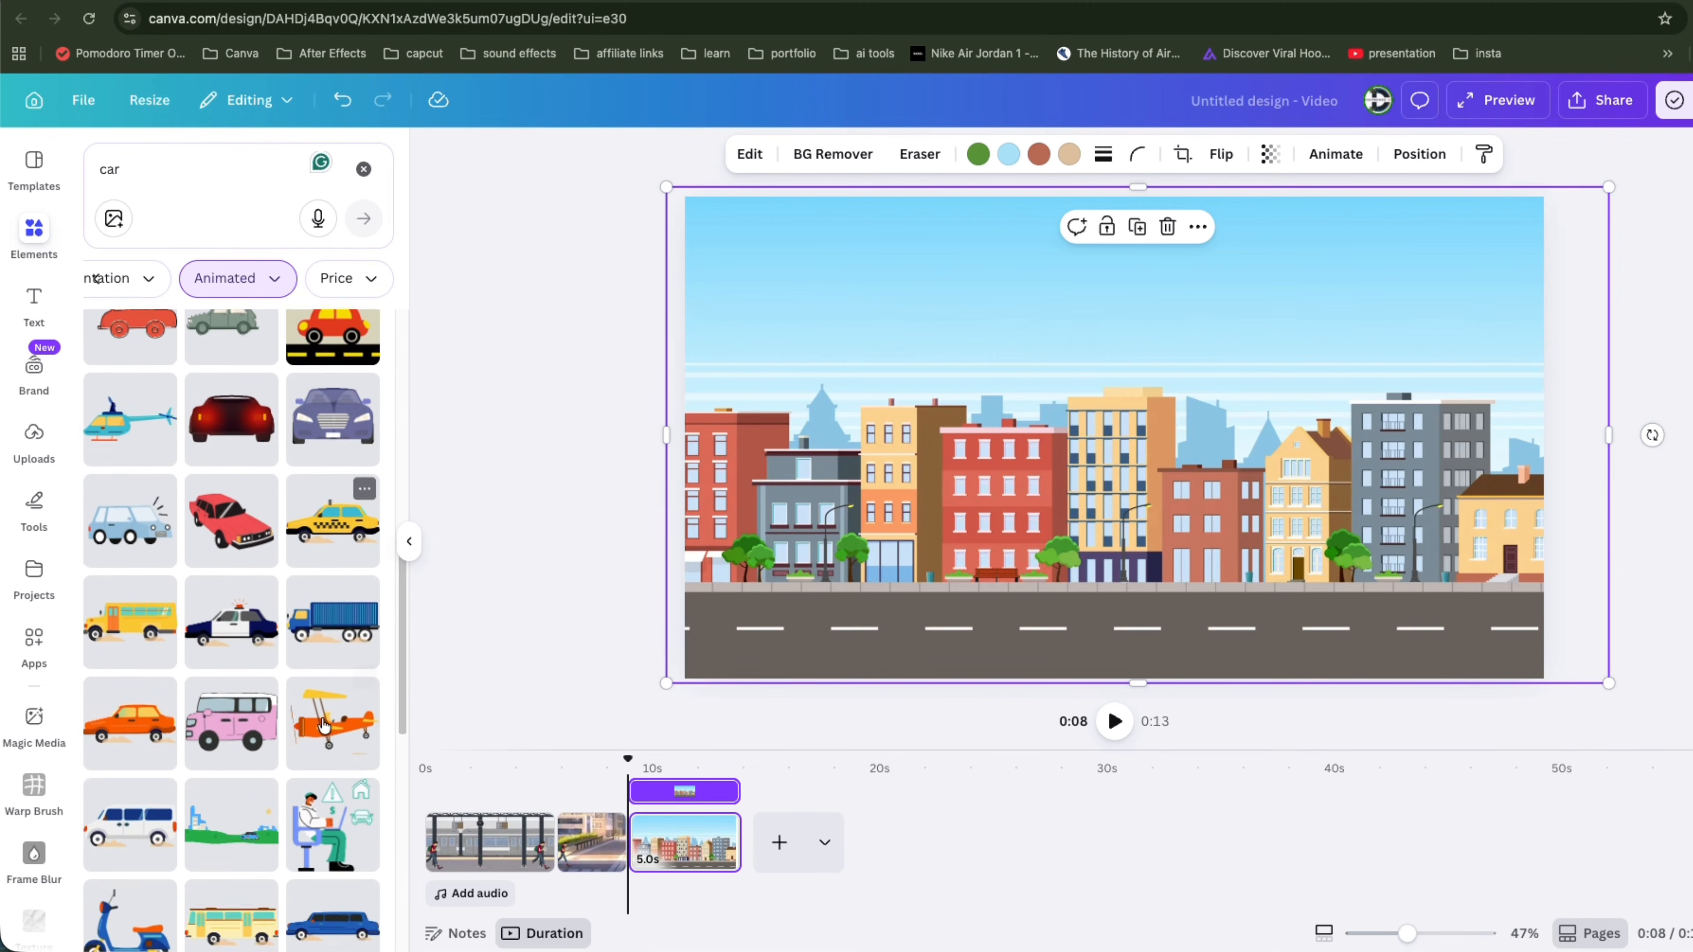
pyautogui.scroll(-5, 323, 726)
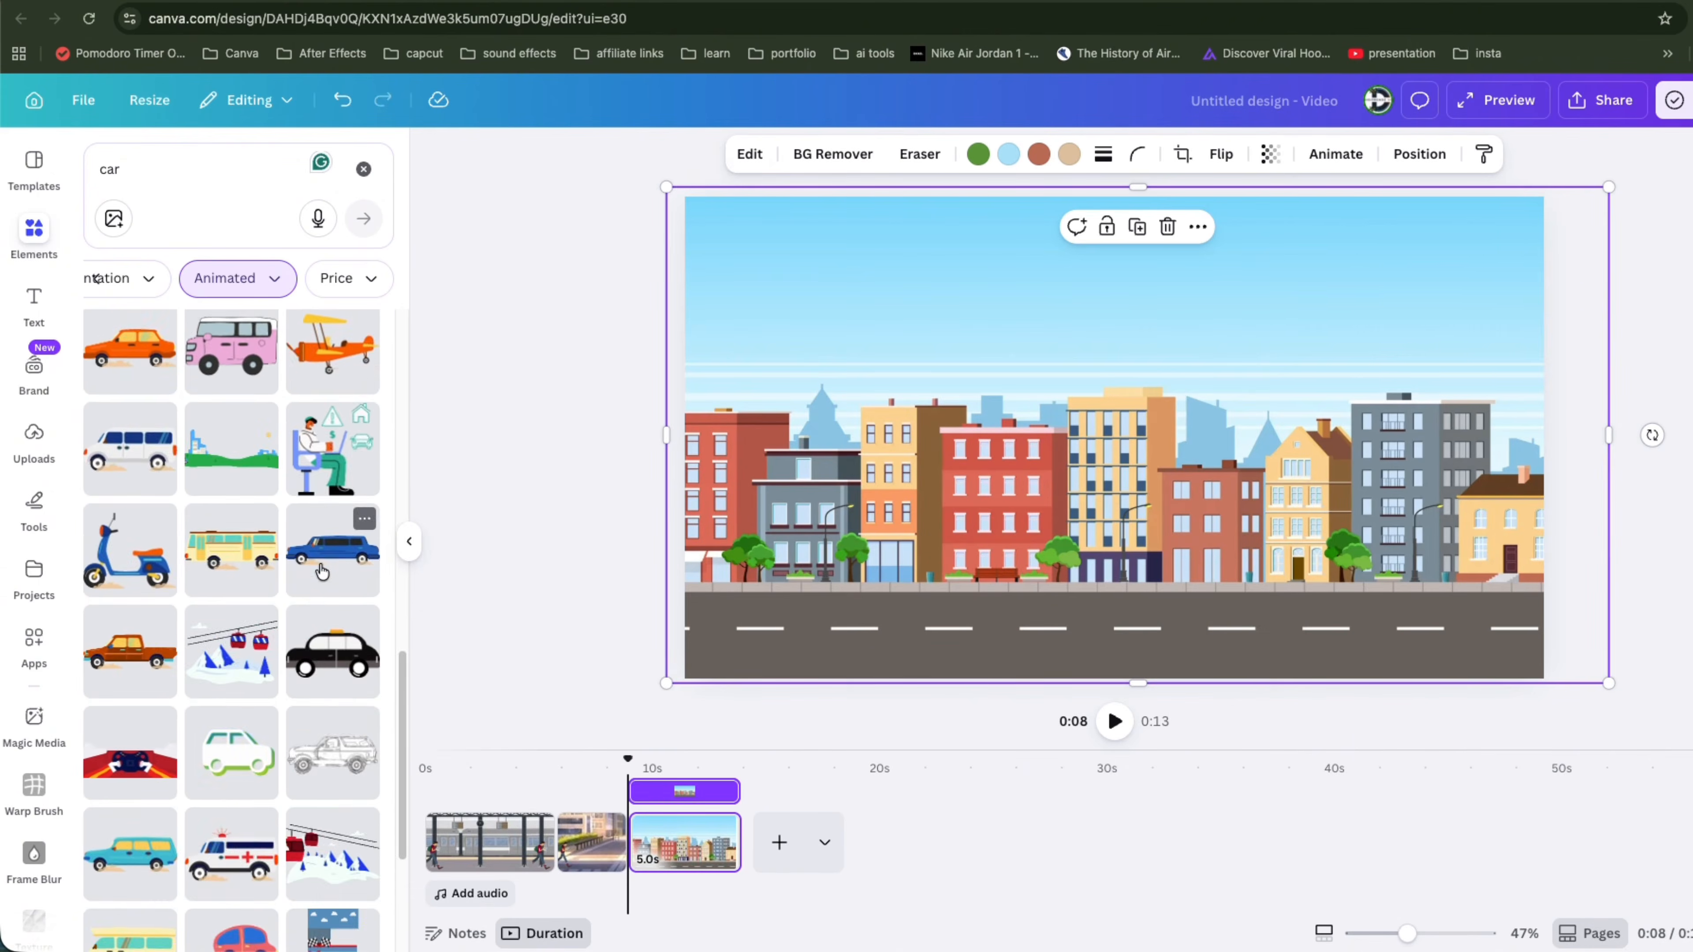
pyautogui.scroll(-3, 312, 589)
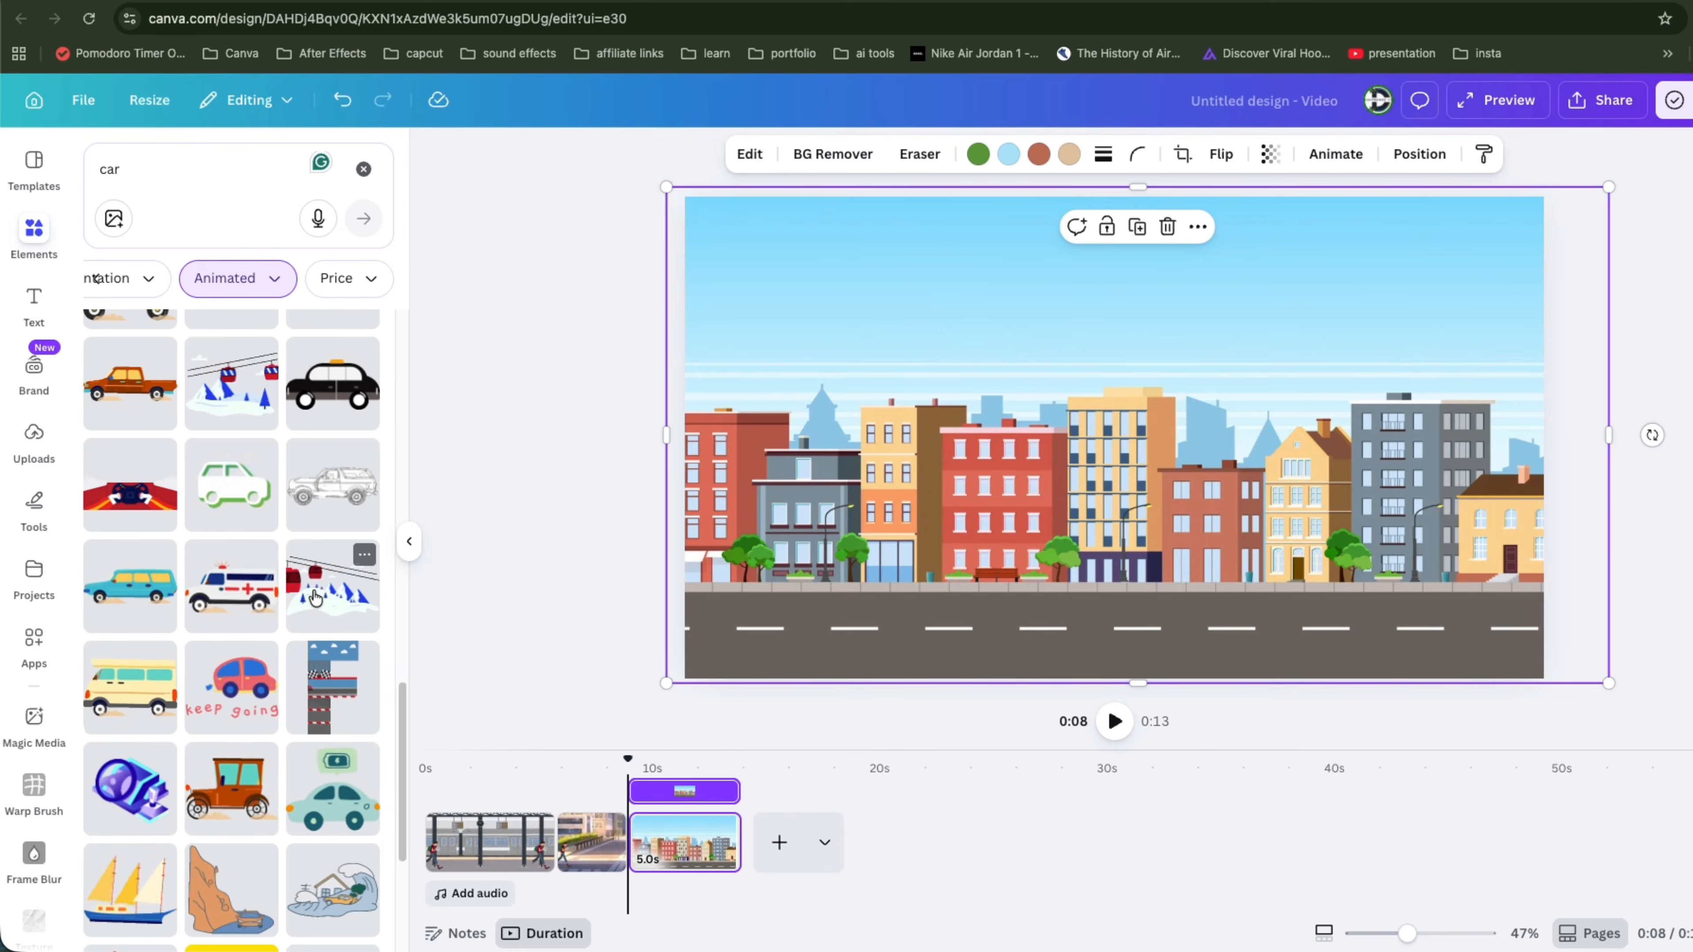
pyautogui.scroll(5, 316, 597)
pyautogui.scroll(8, 317, 598)
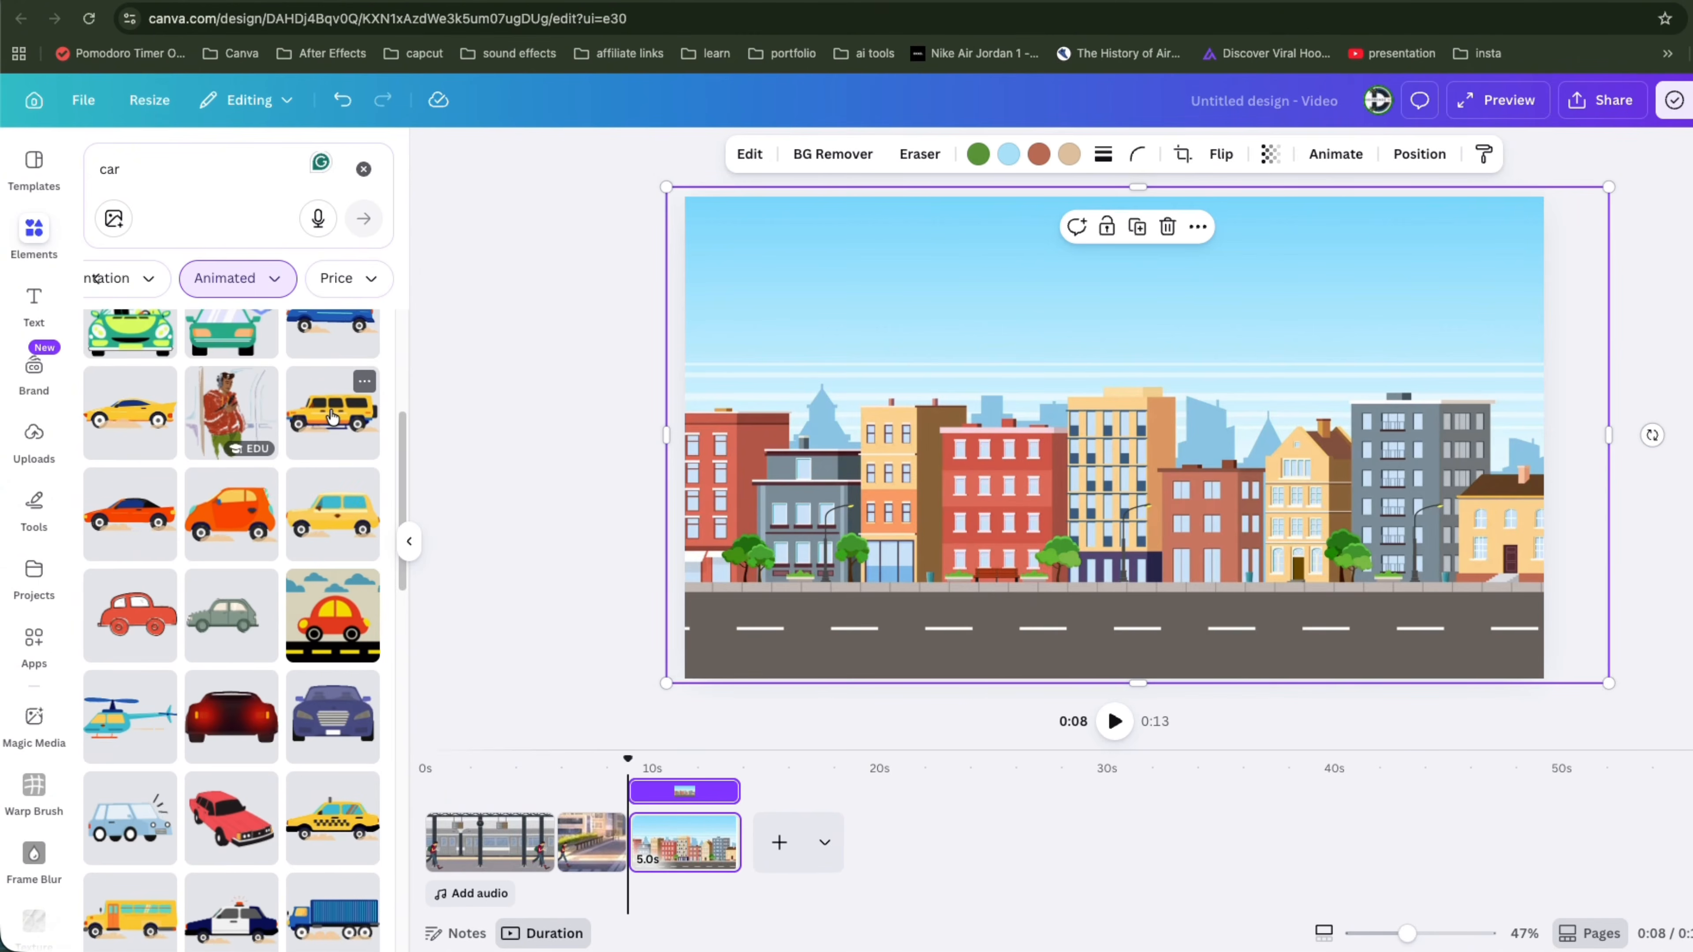
pyautogui.click(333, 417)
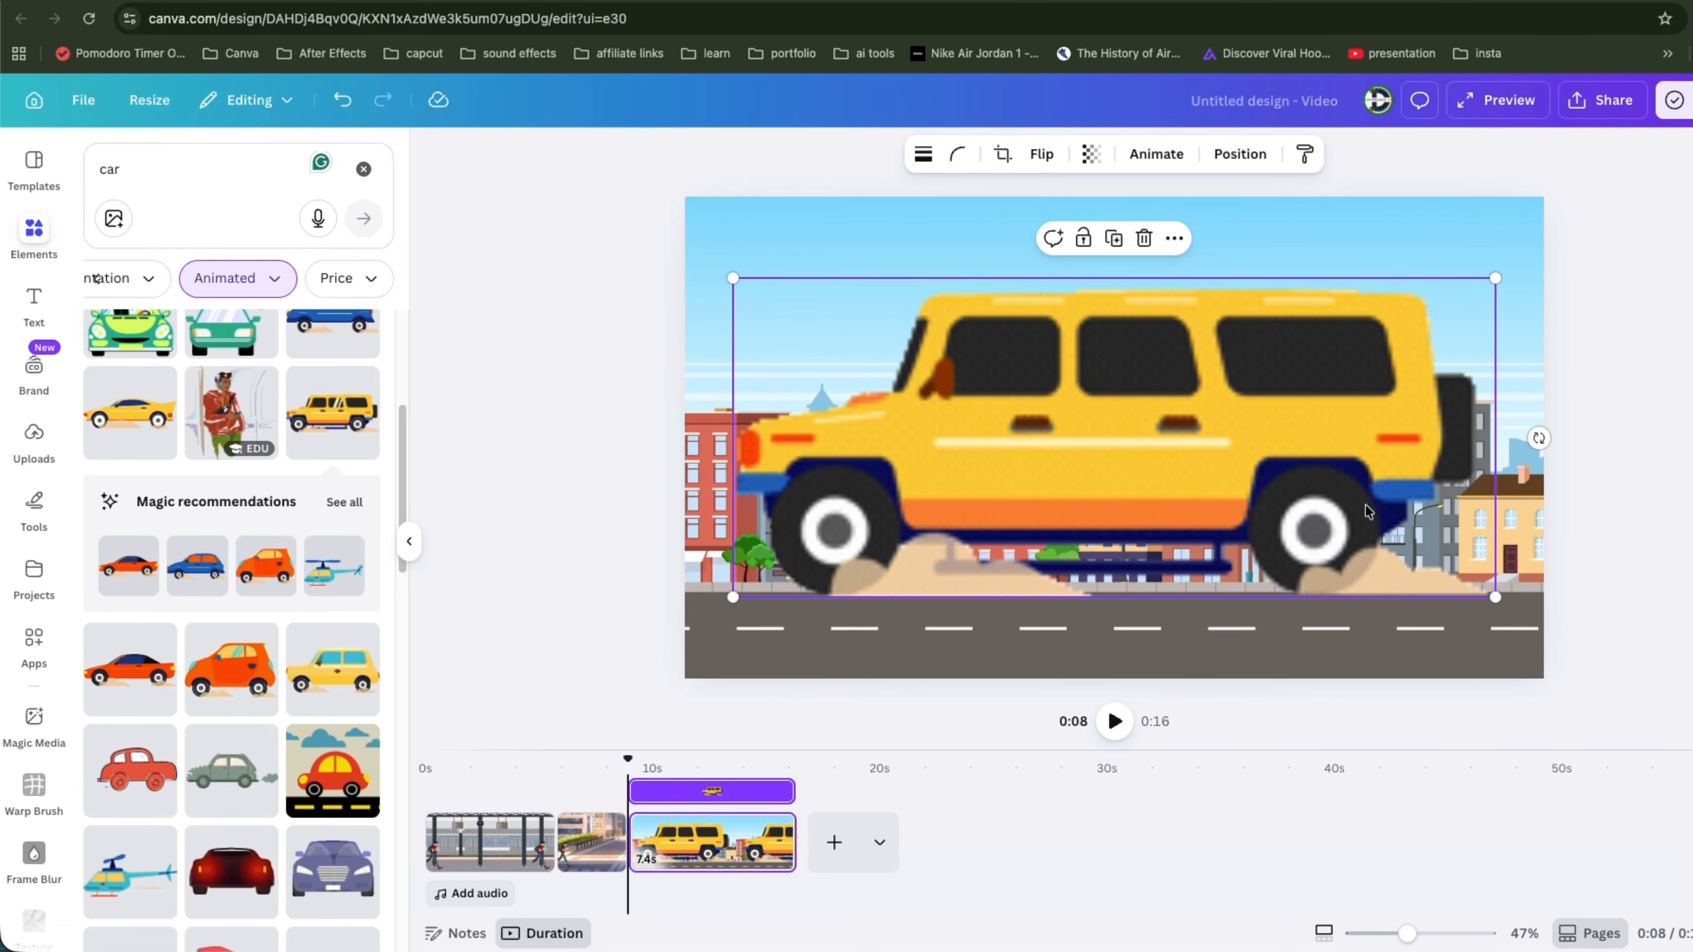
pyautogui.moveTo(1486, 275); pyautogui.dragTo(1477, 599)
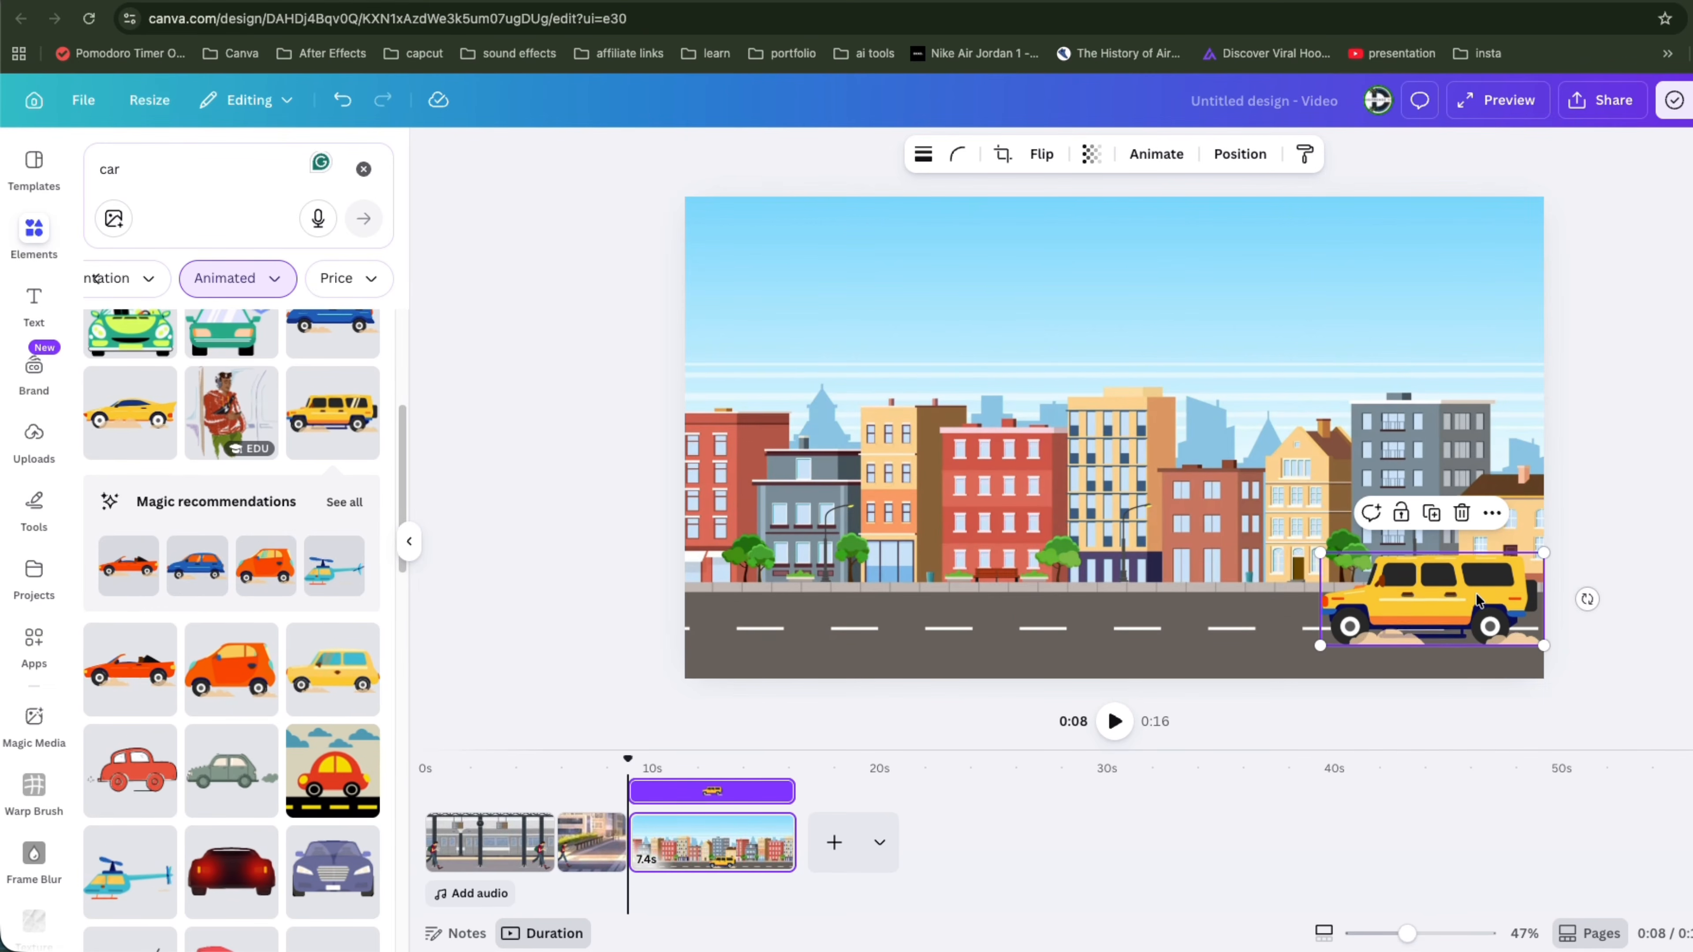
# Step: Duplicate the city page and enlarge its background and the SUV into a close-up street shot
pyautogui.rightClick(671, 840)
pyautogui.click(742, 482)
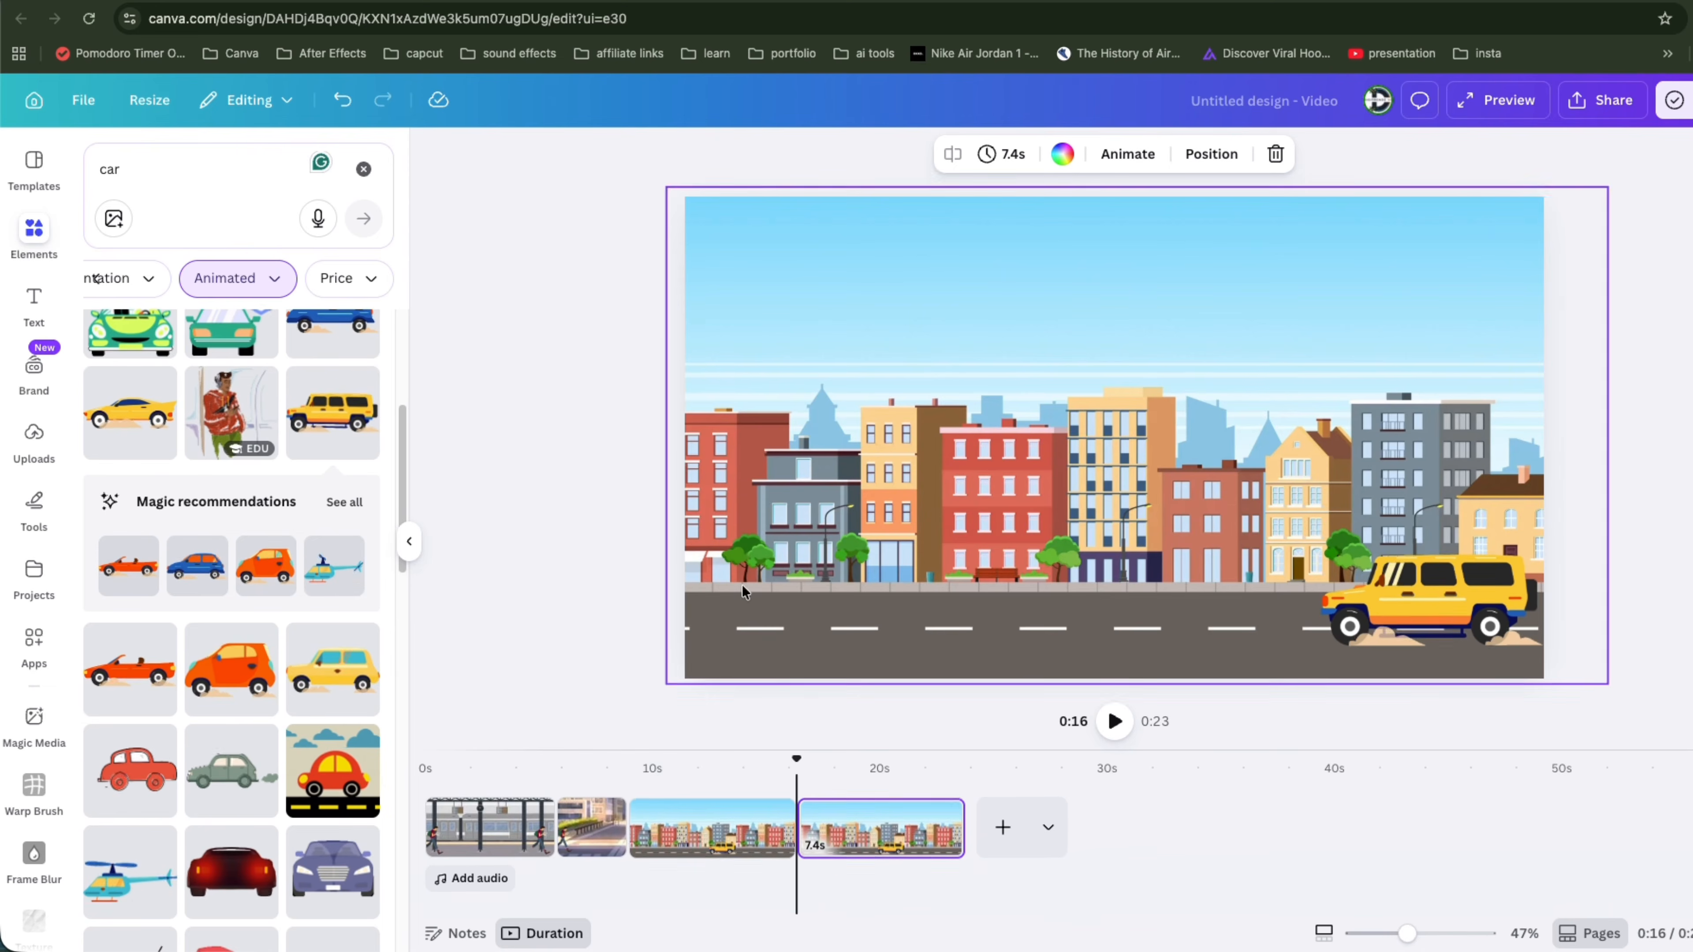
pyautogui.click(1113, 490)
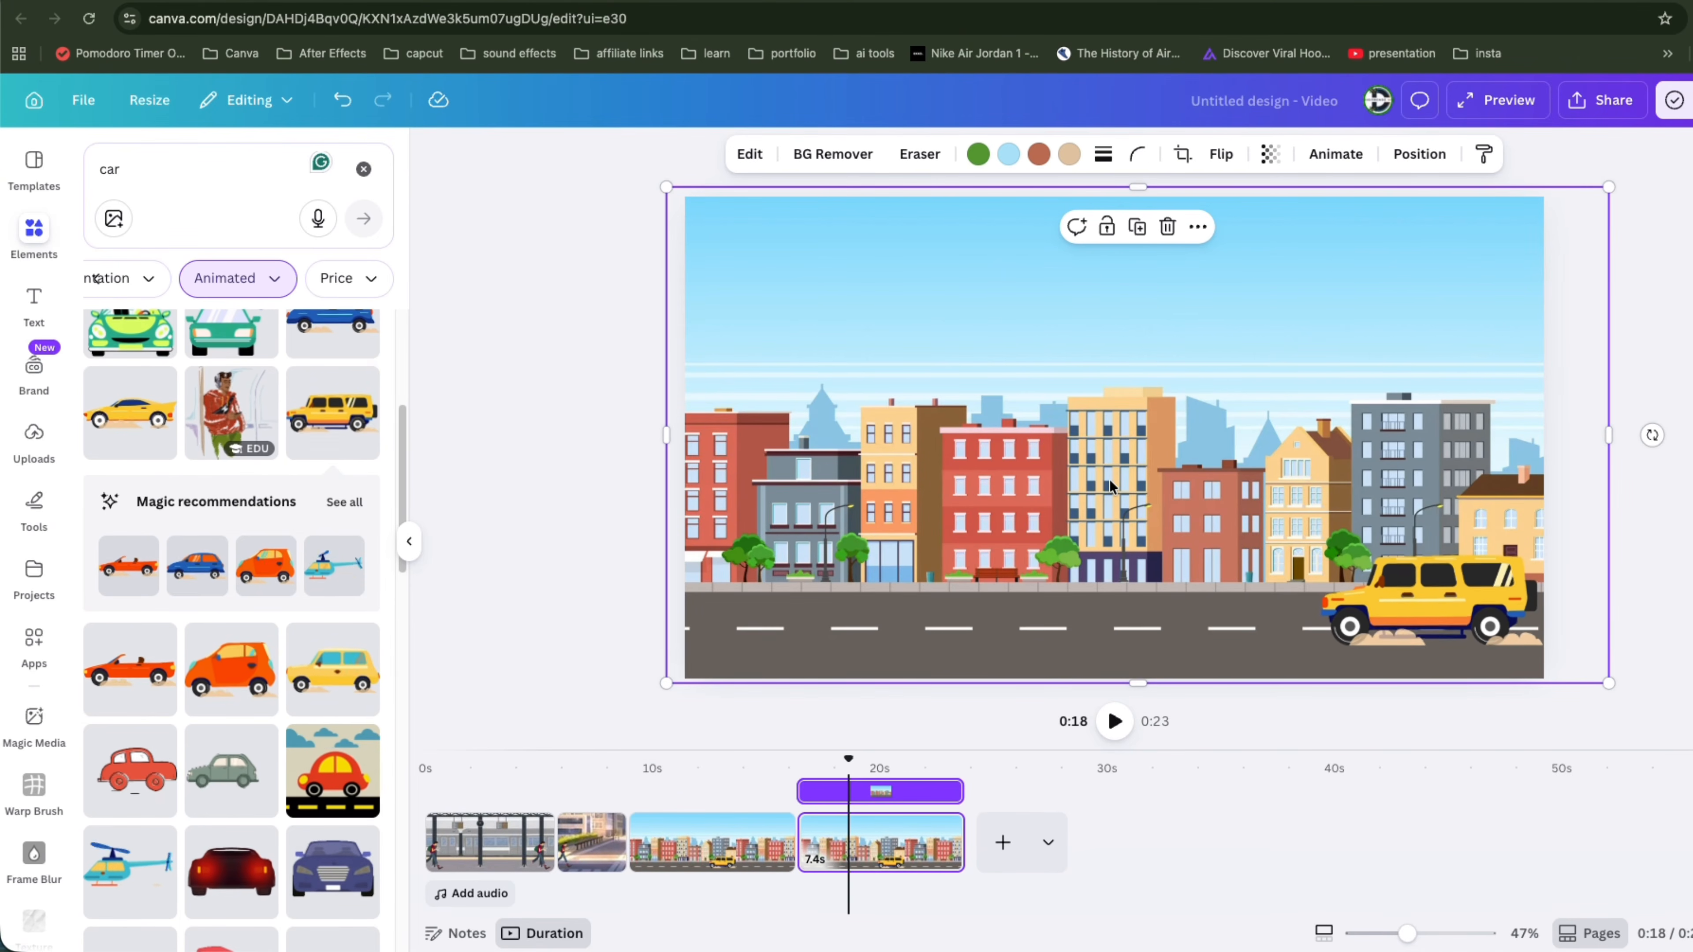
pyautogui.click(1365, 934)
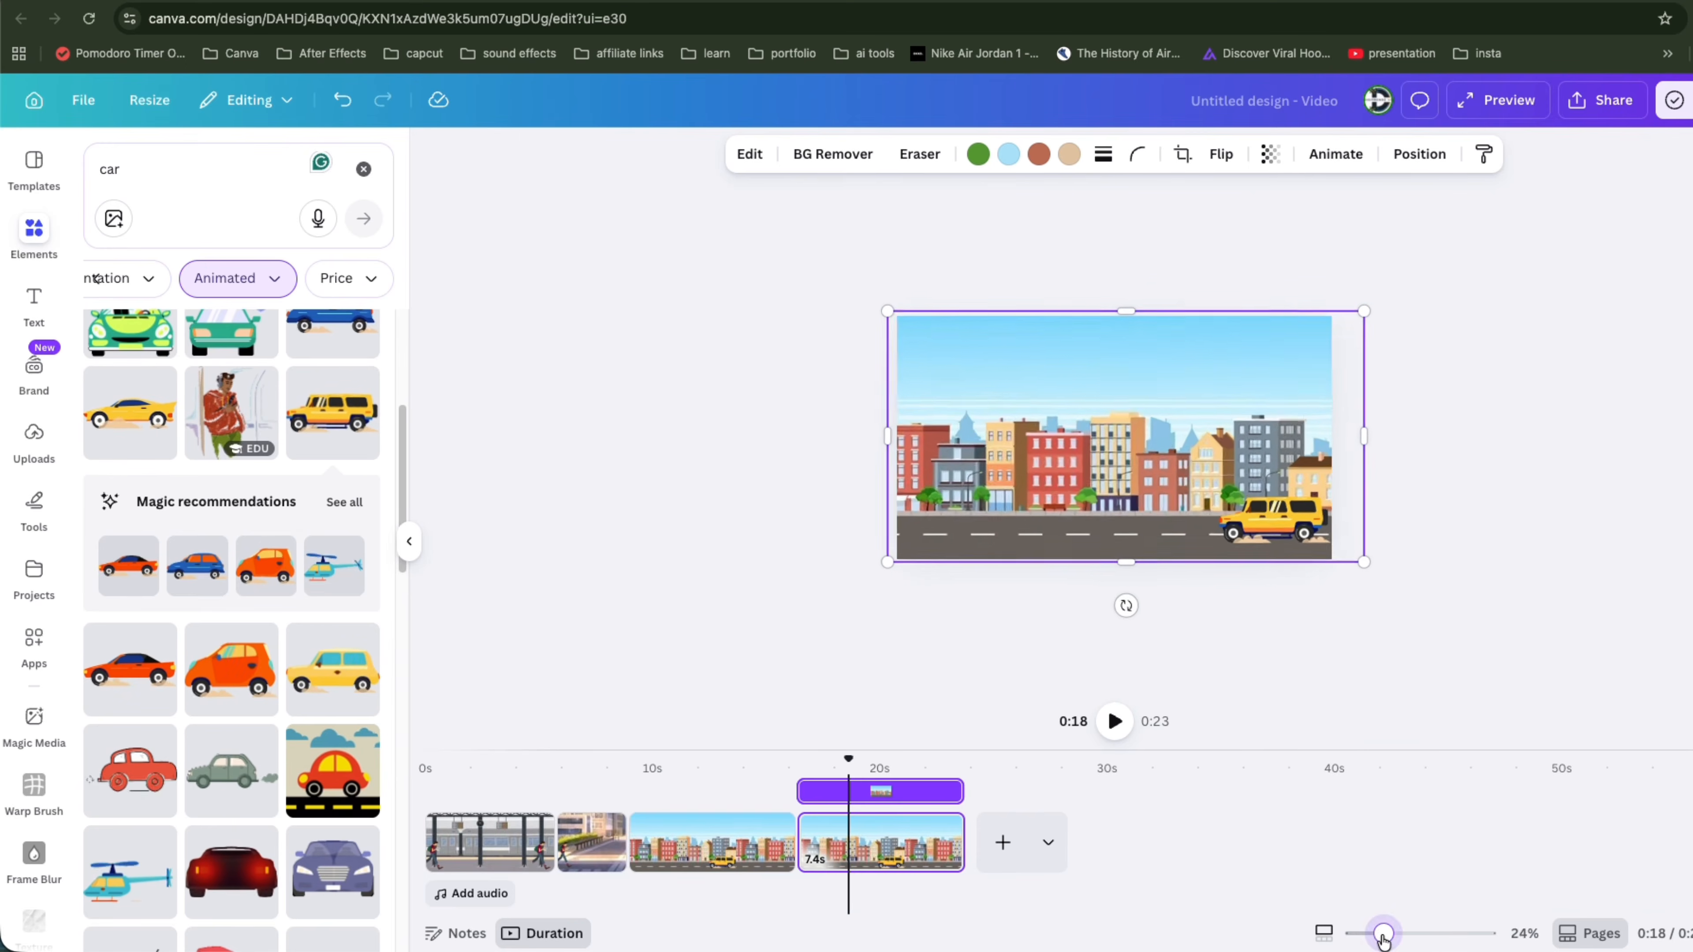
pyautogui.moveTo(926, 331); pyautogui.dragTo(52, 129)
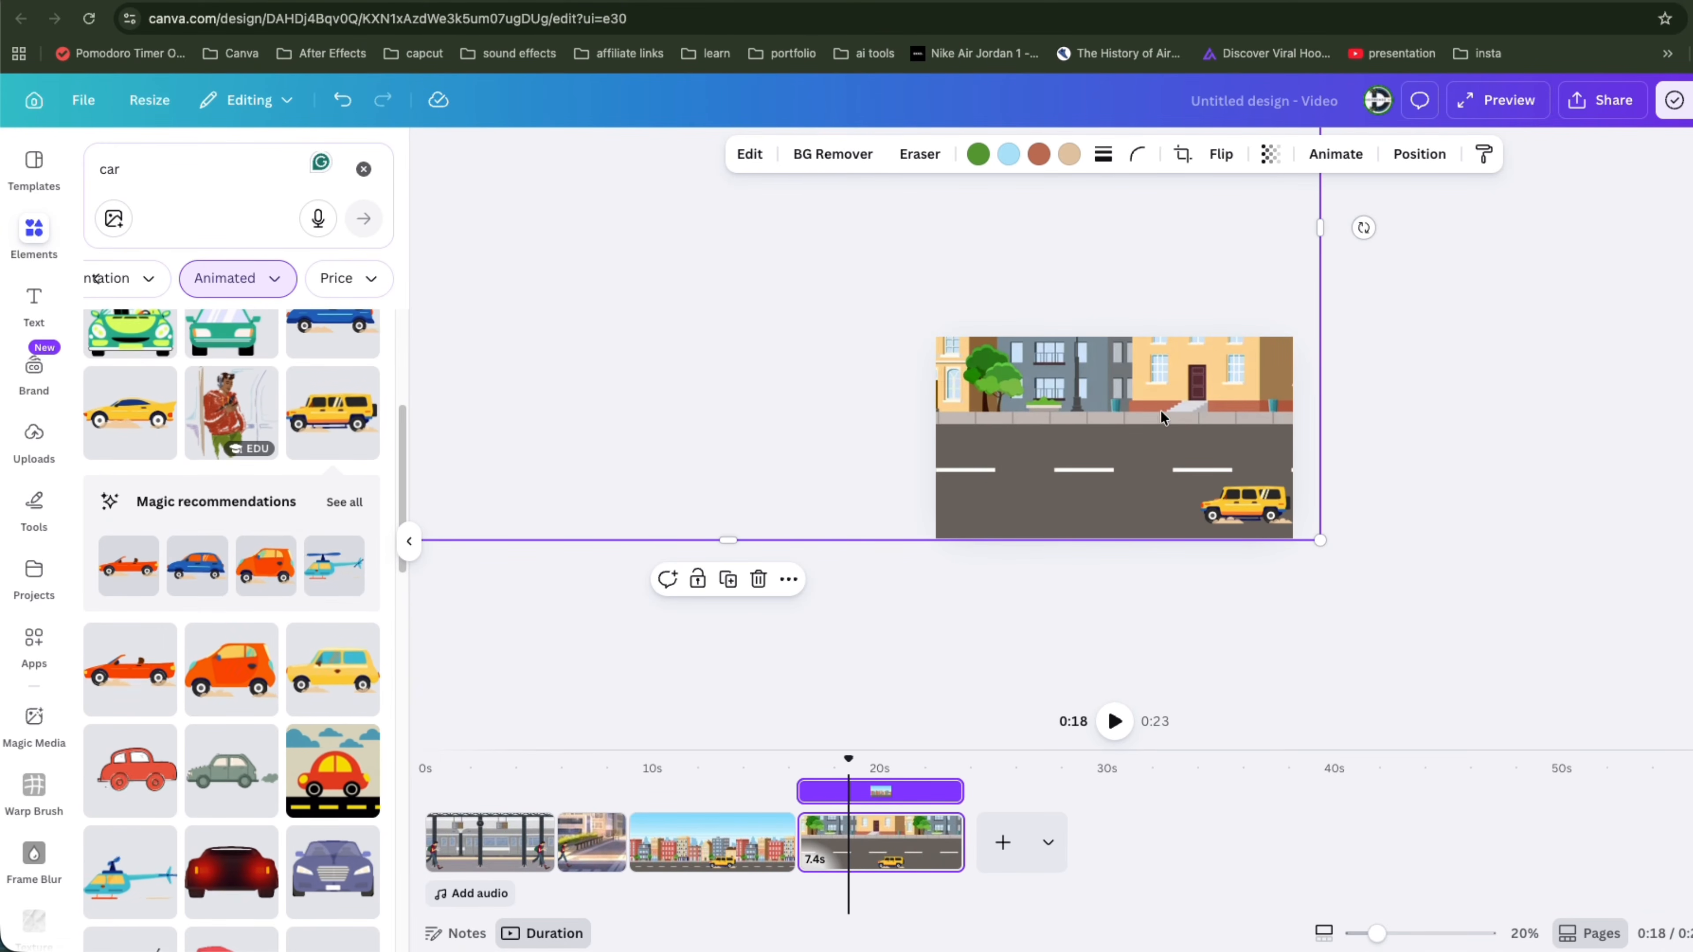
pyautogui.moveTo(1054, 404); pyautogui.dragTo(1338, 440)
pyautogui.moveTo(1366, 439); pyautogui.dragTo(1374, 439)
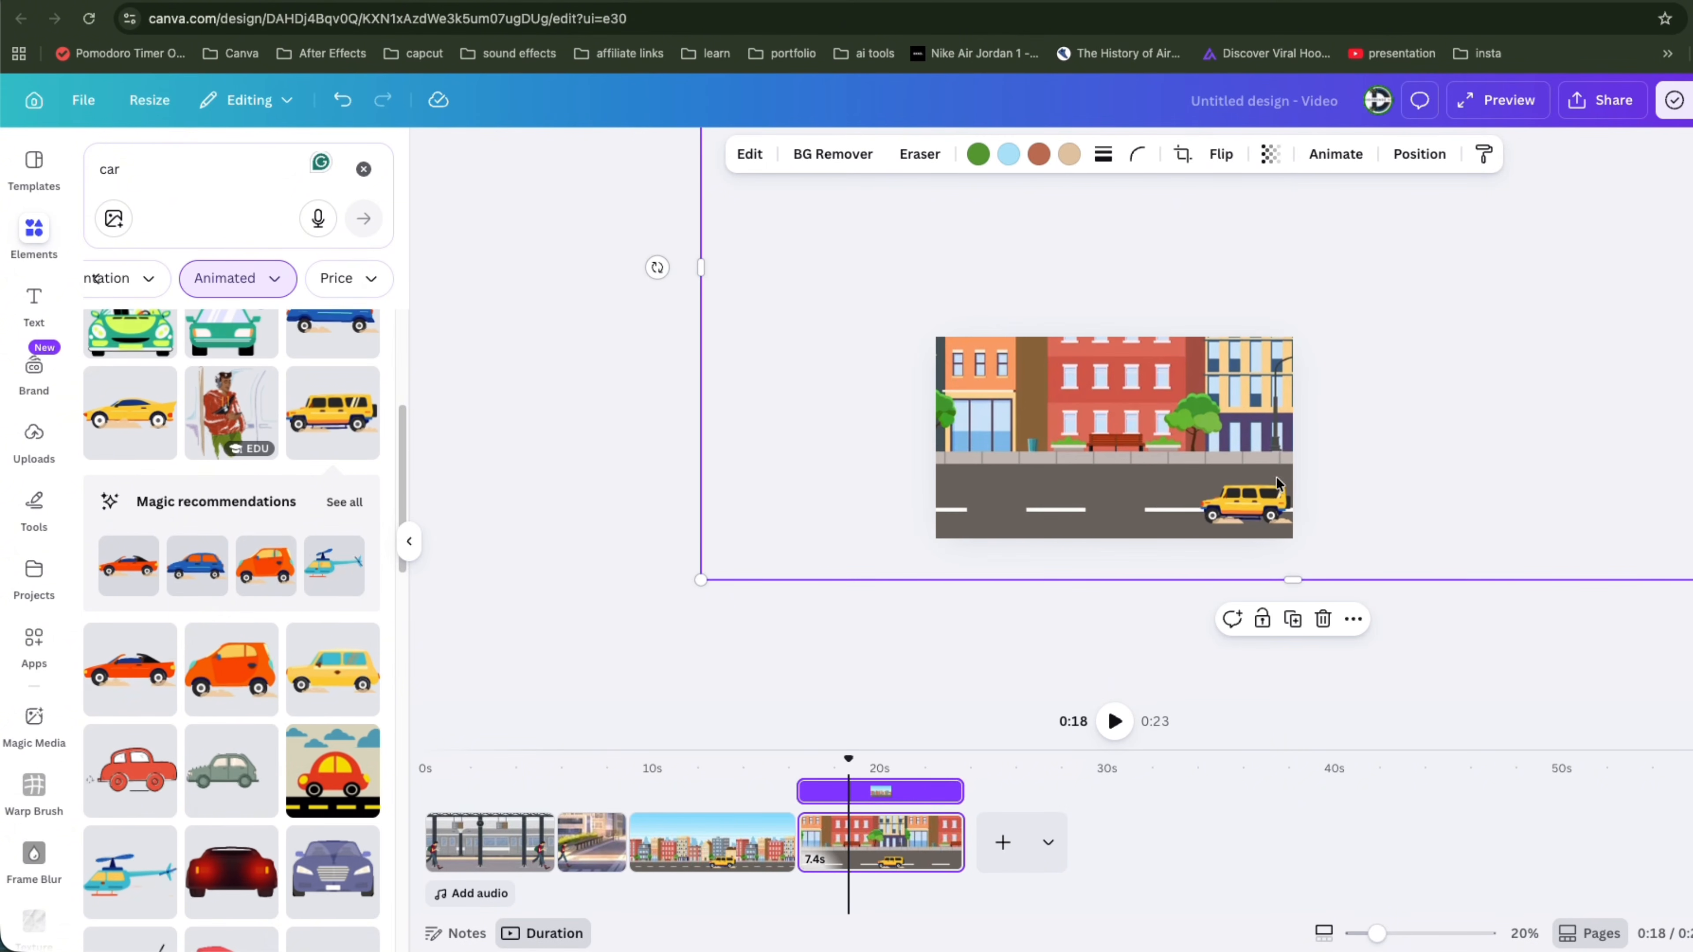
pyautogui.moveTo(1258, 510); pyautogui.dragTo(1184, 463)
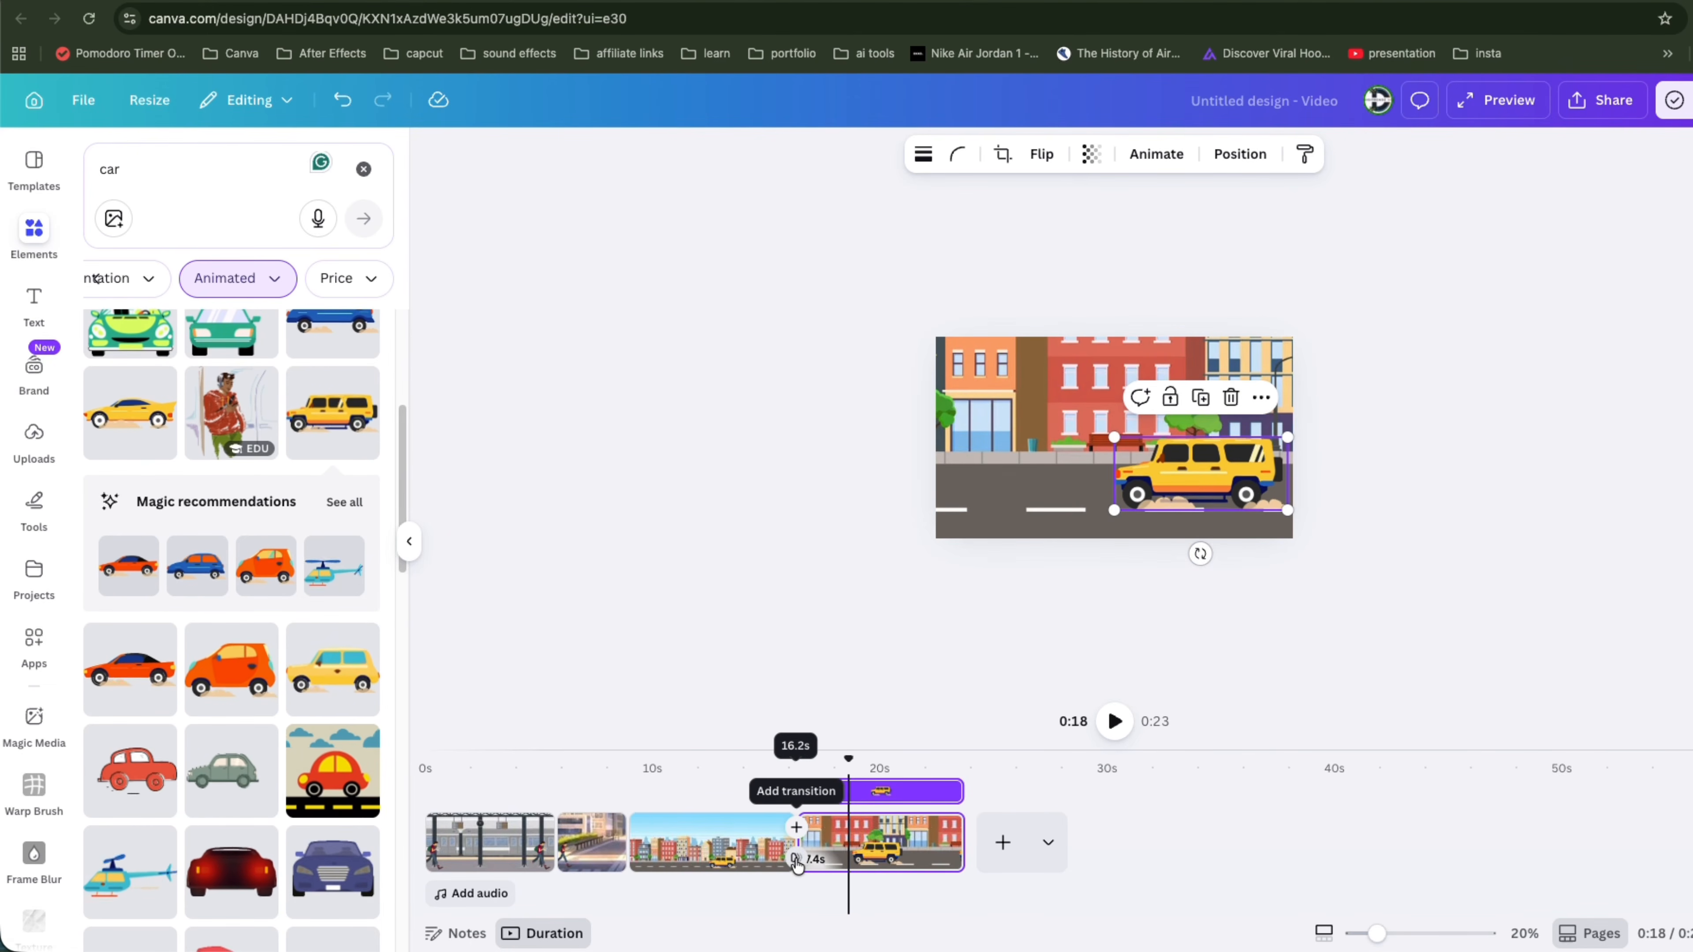
# Step: Add a Match & Move transition between the two city pages
pyautogui.click(796, 827)
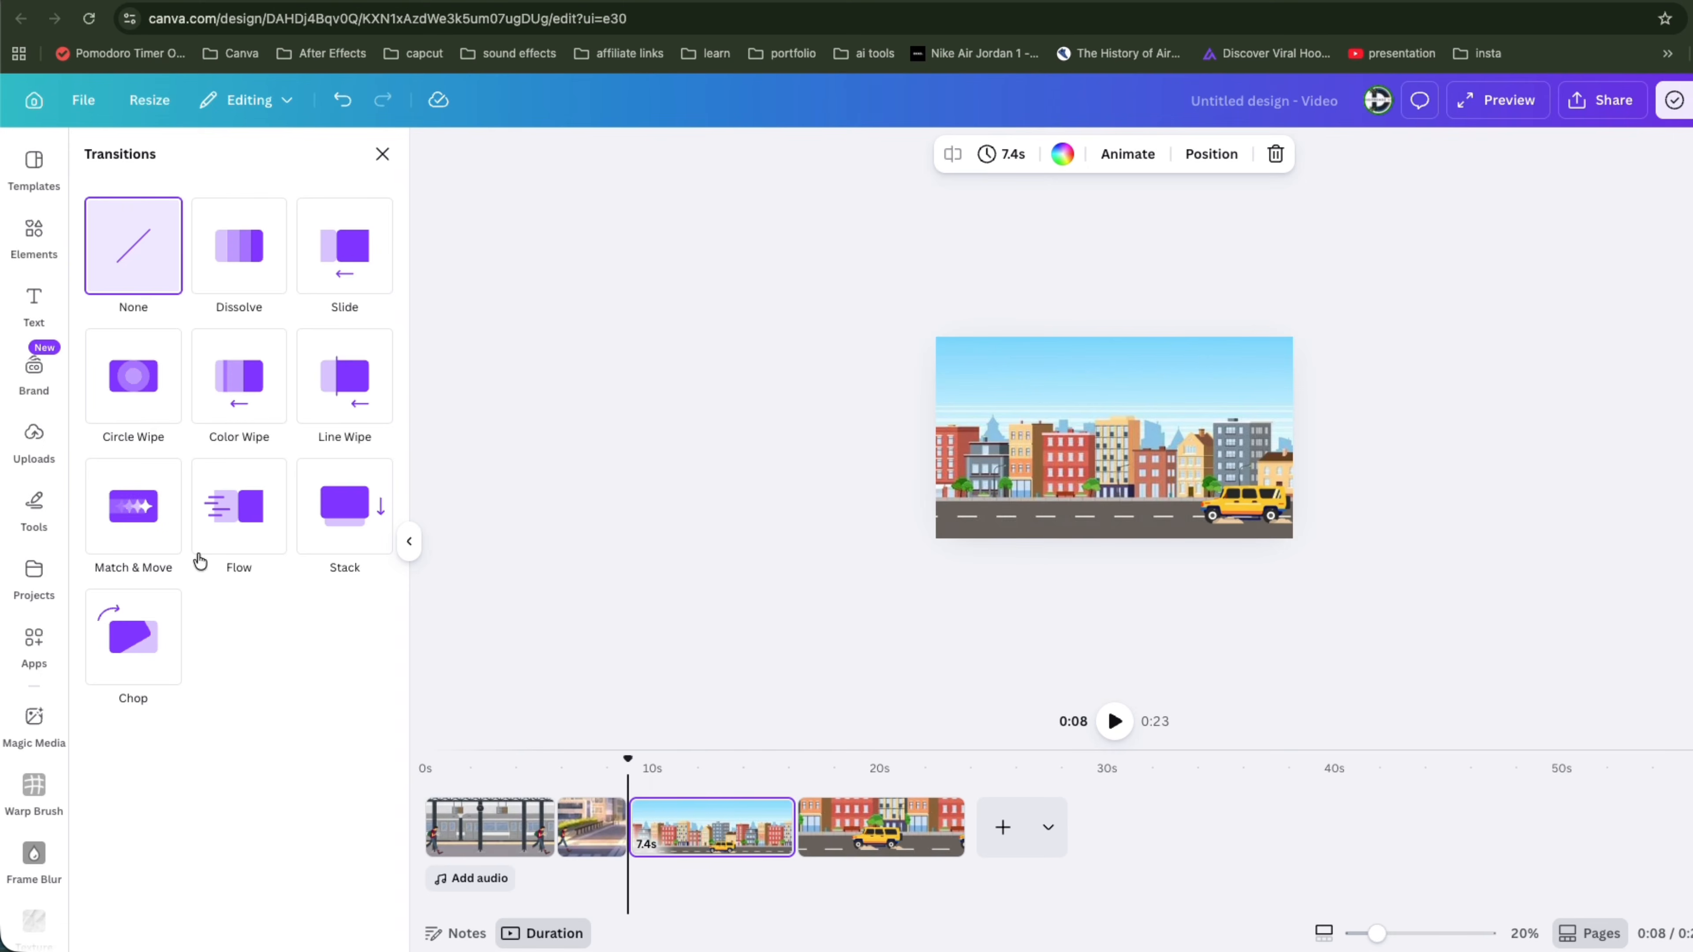
pyautogui.click(153, 526)
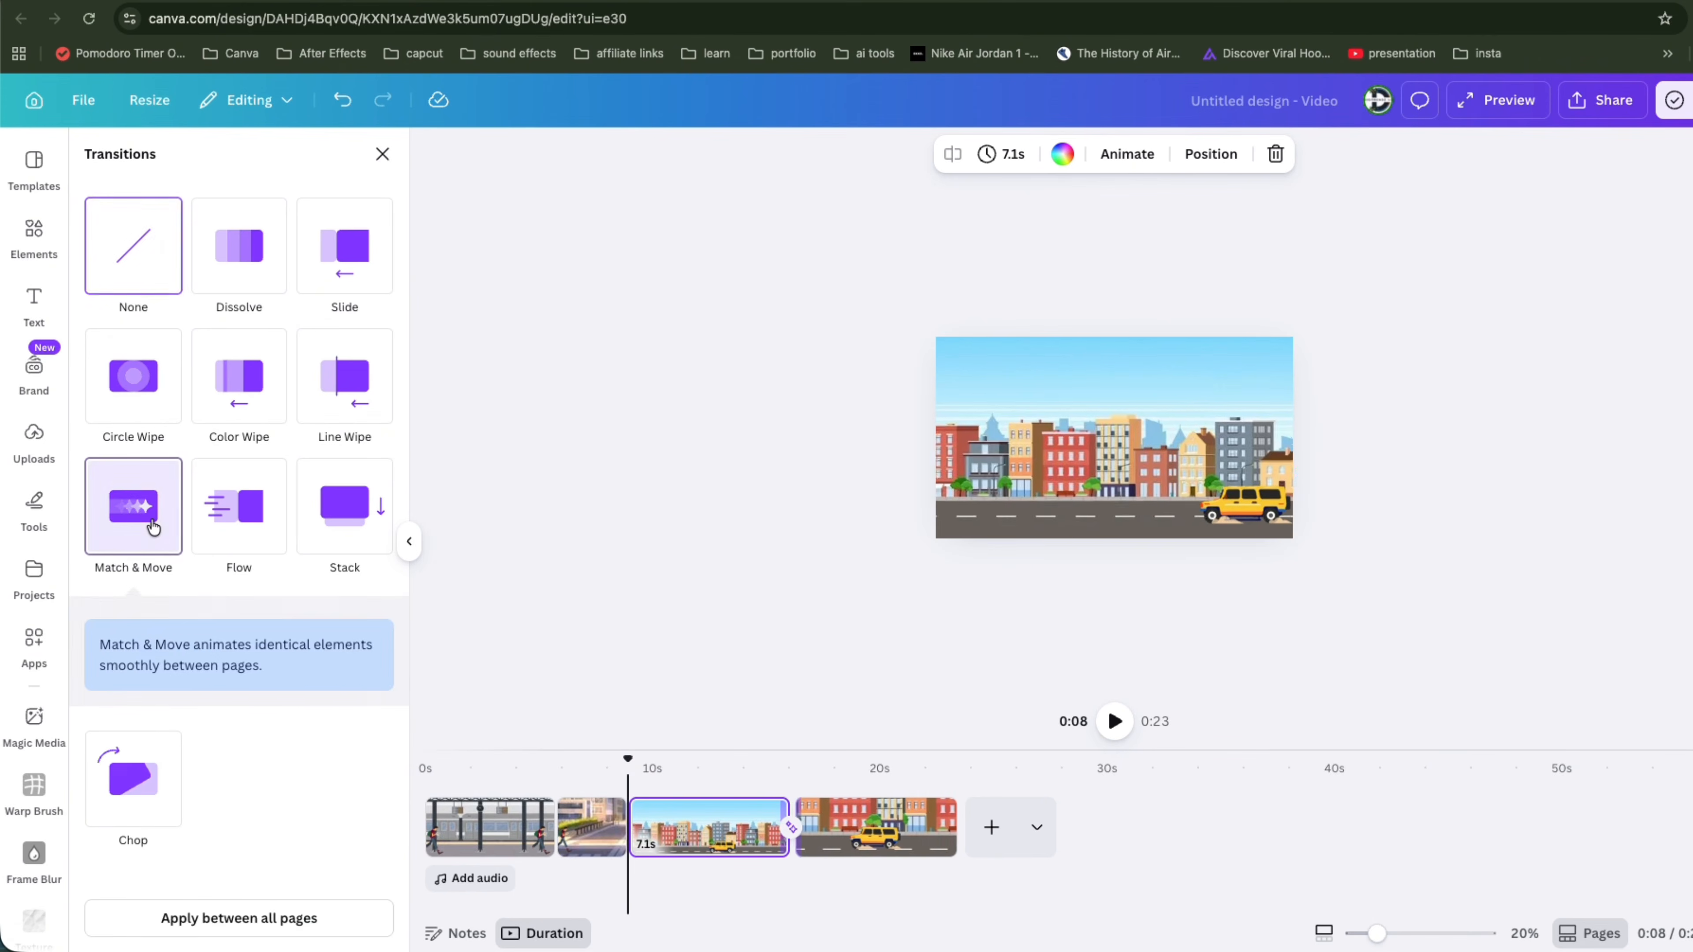
pyautogui.scroll(-1, 319, 790)
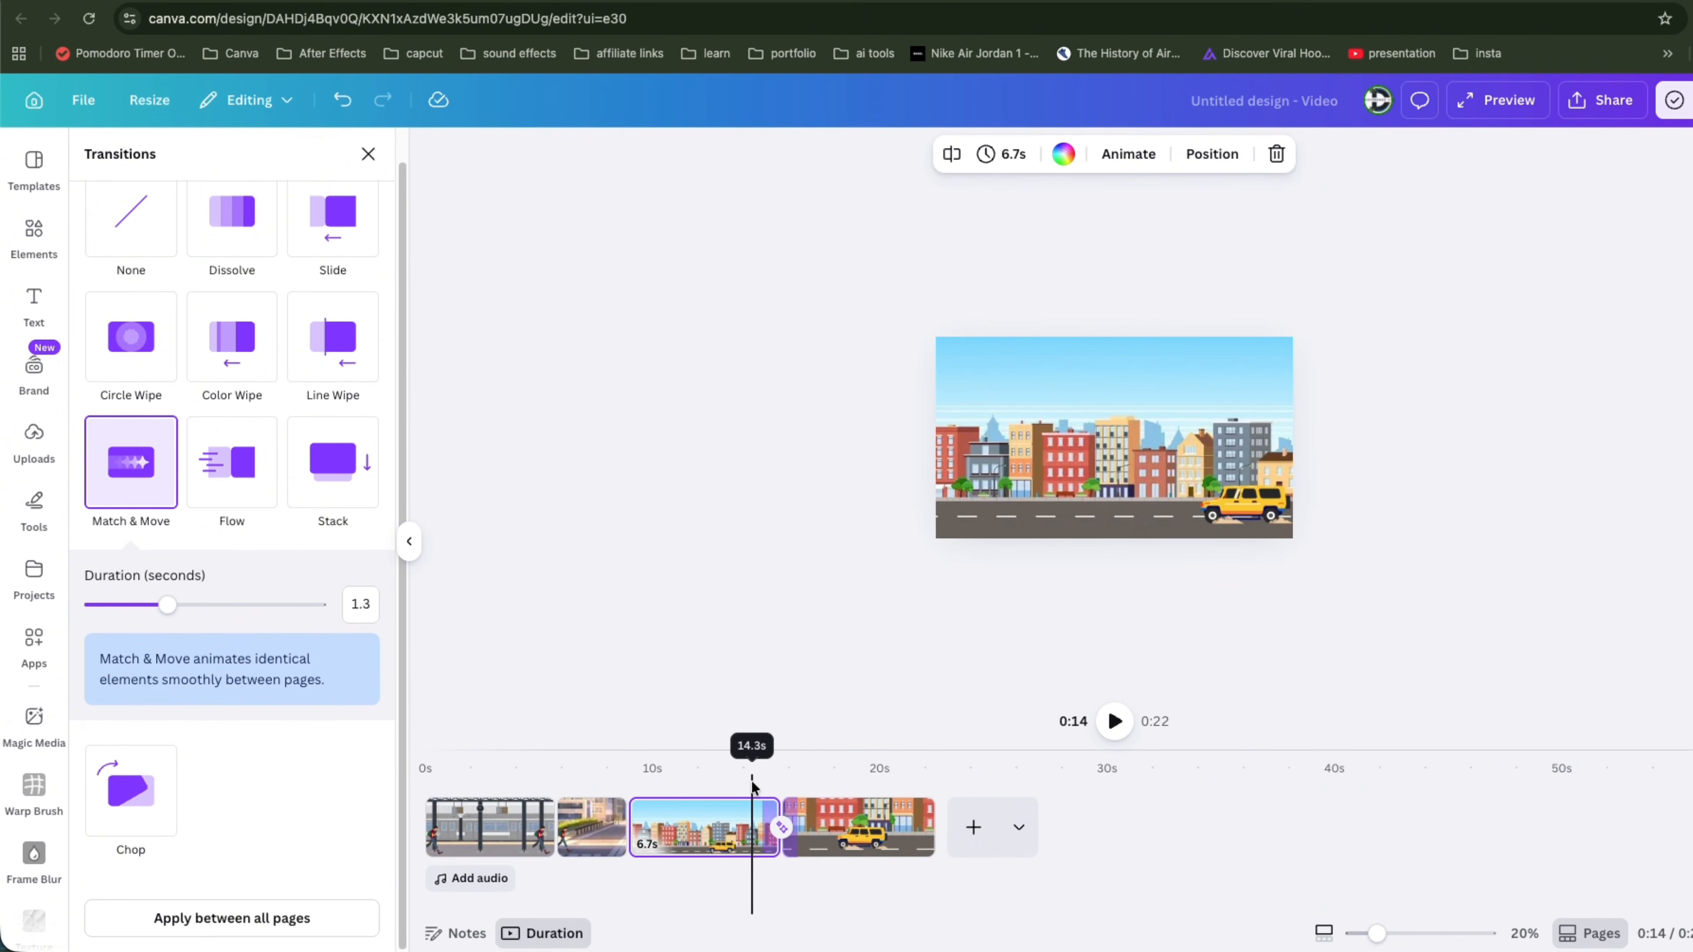
# Step: Play back the transition between the two city pages
pyautogui.press('space')
pyautogui.press('space')
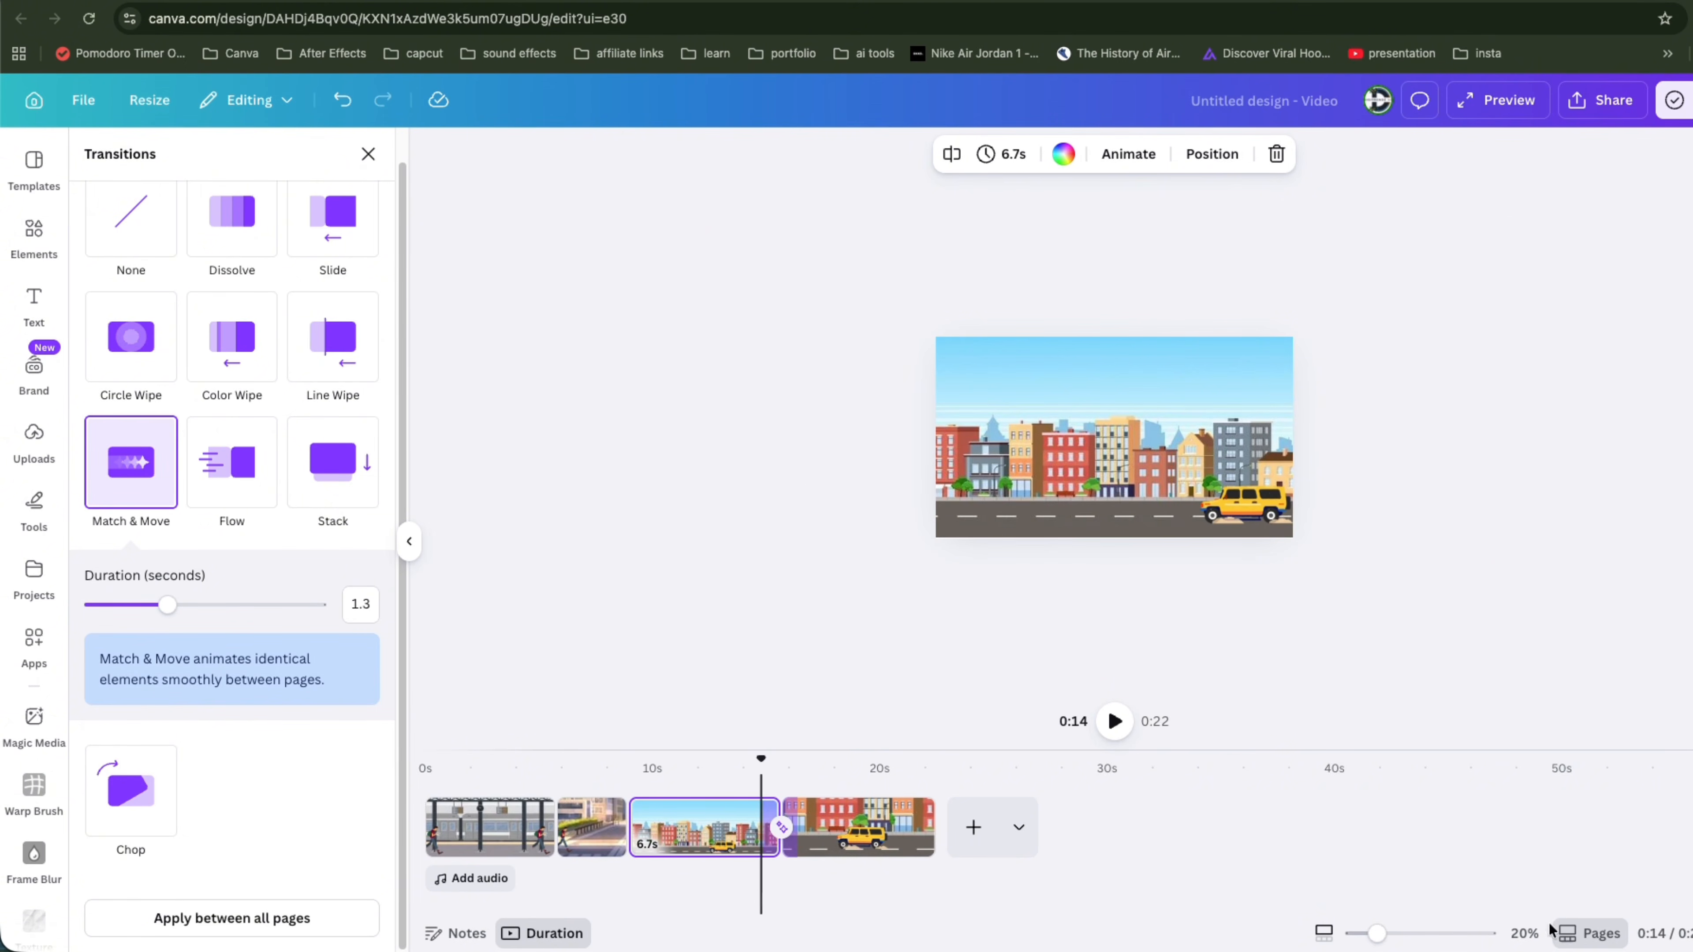
pyautogui.moveTo(1378, 934); pyautogui.dragTo(1398, 934)
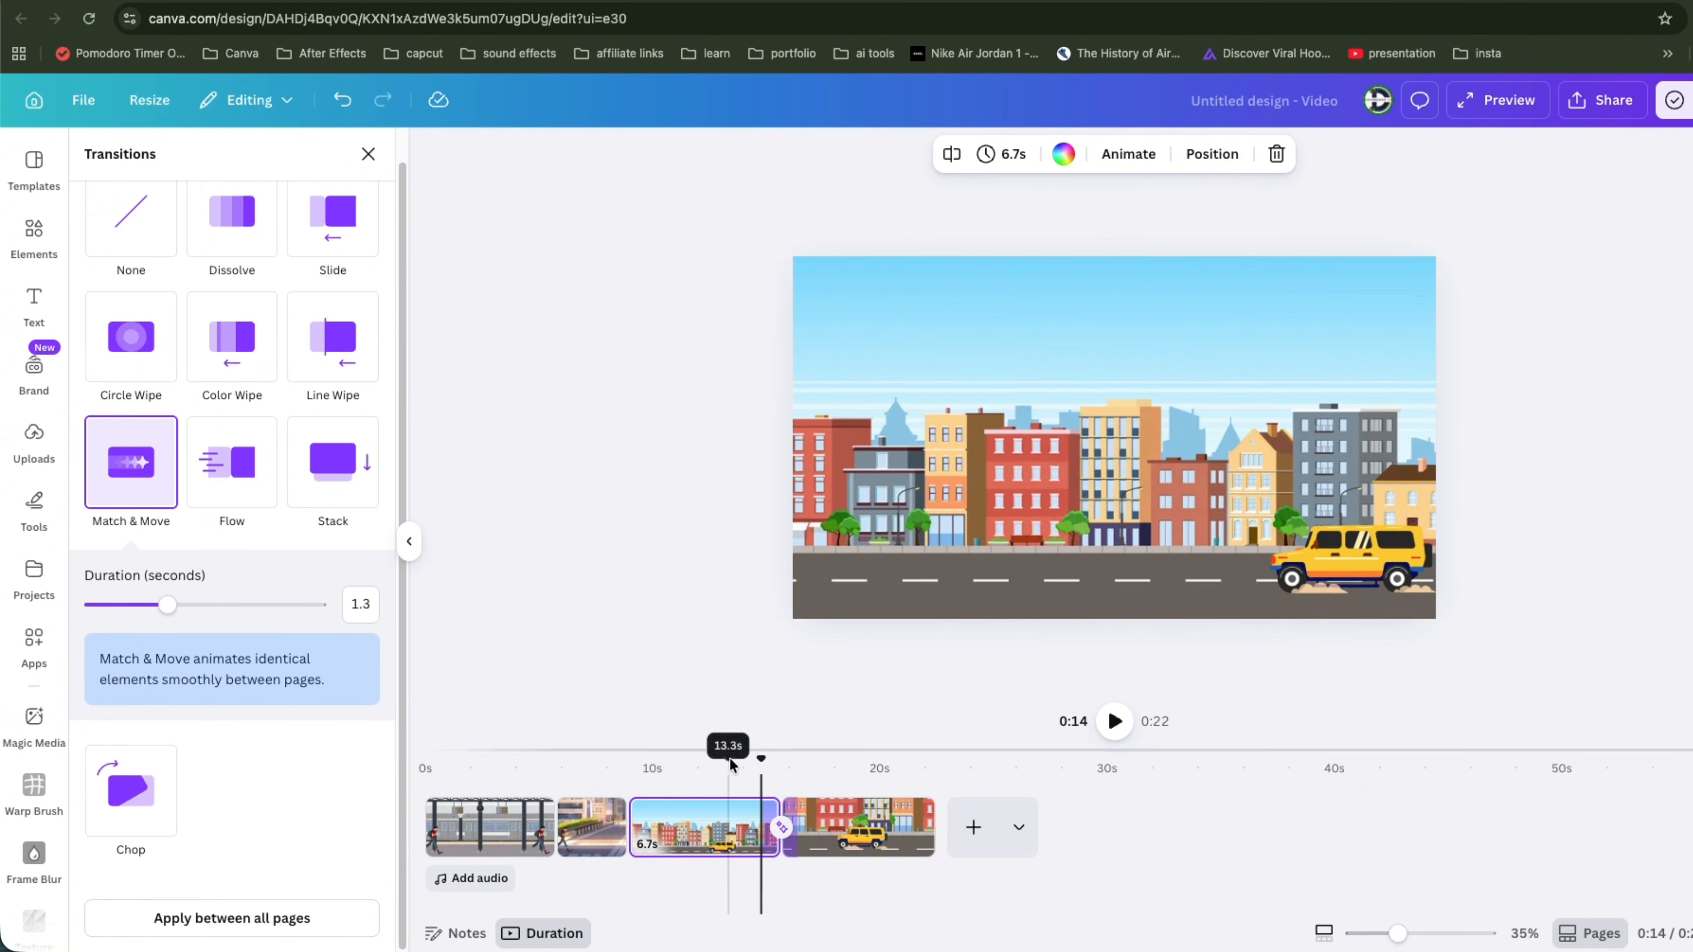
pyautogui.press('space')
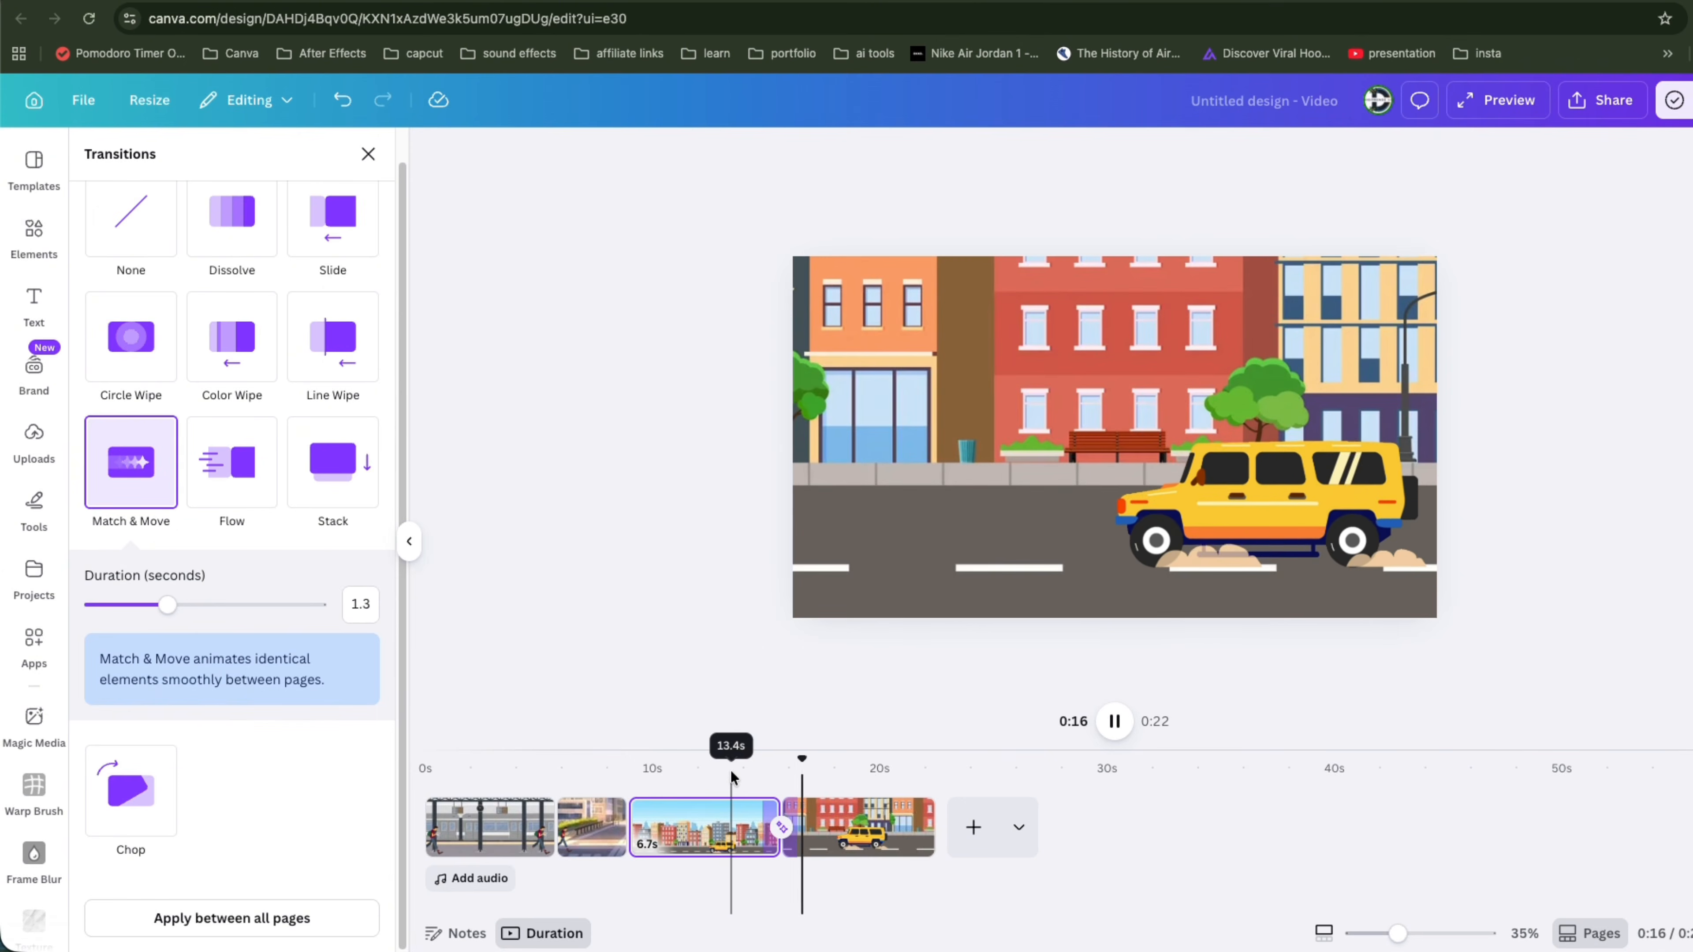
pyautogui.press('space')
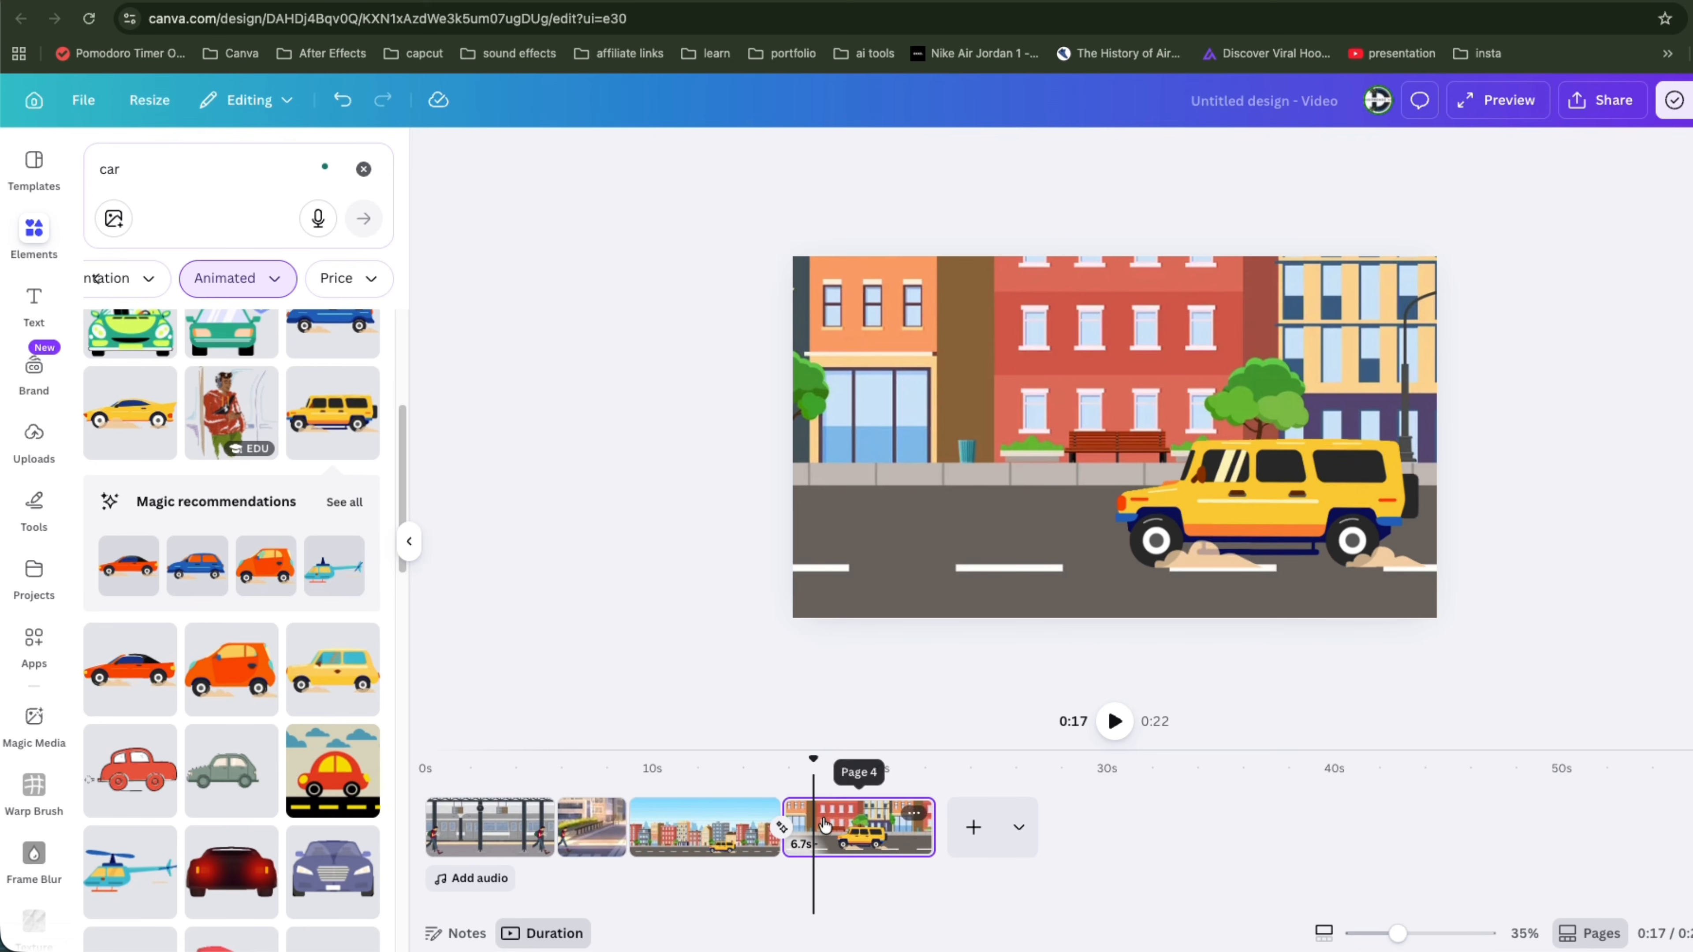